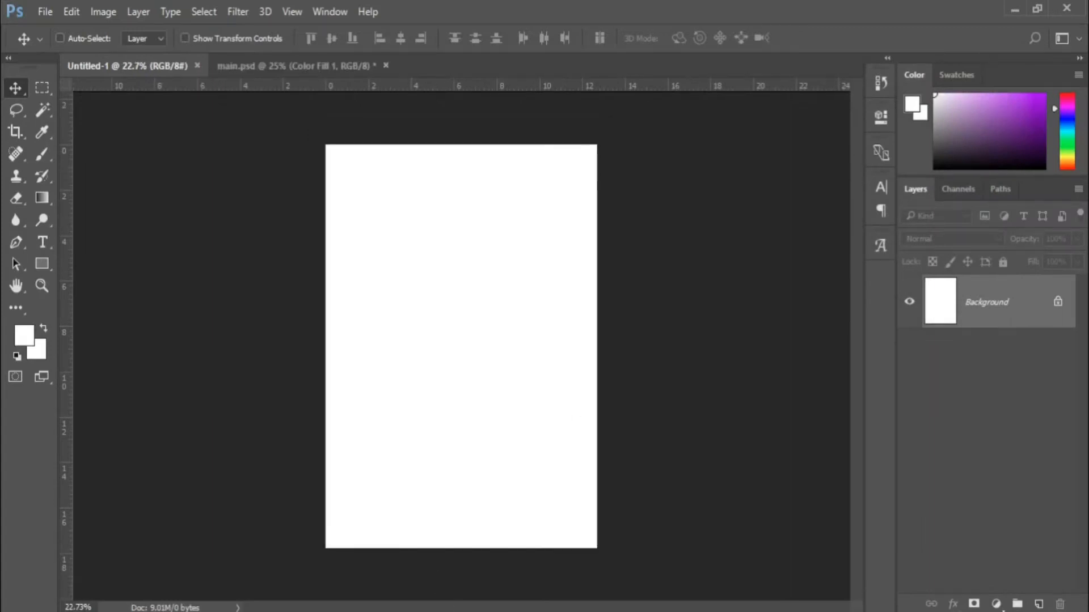
Place the marble image 4072197 from the All Files folder into the blank Untitled-1 document.
click(401, 584)
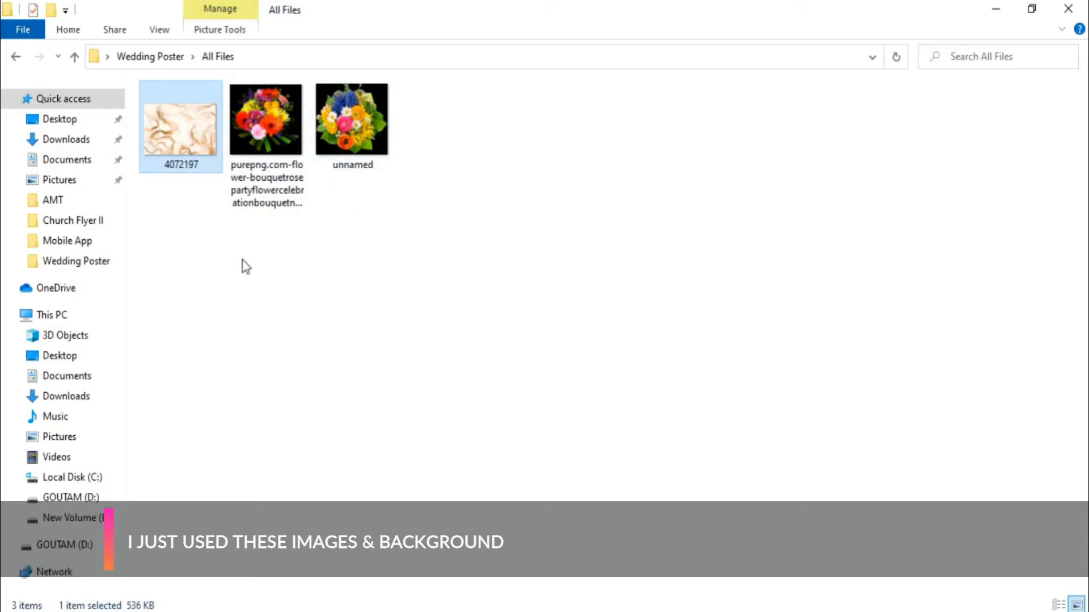
drag(193, 152, 471, 401)
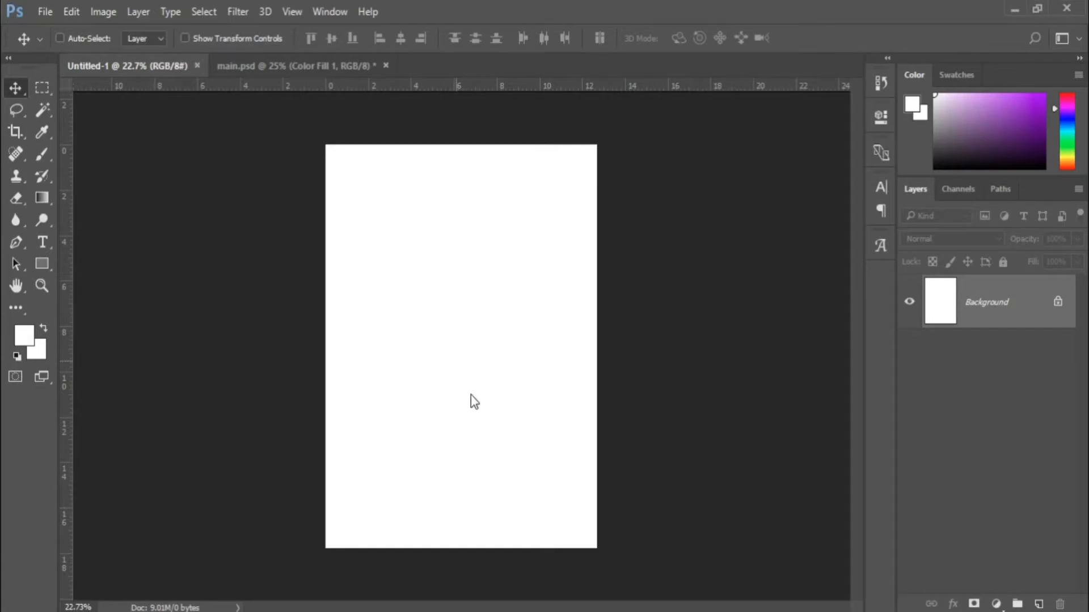
key(ctrl+plus)
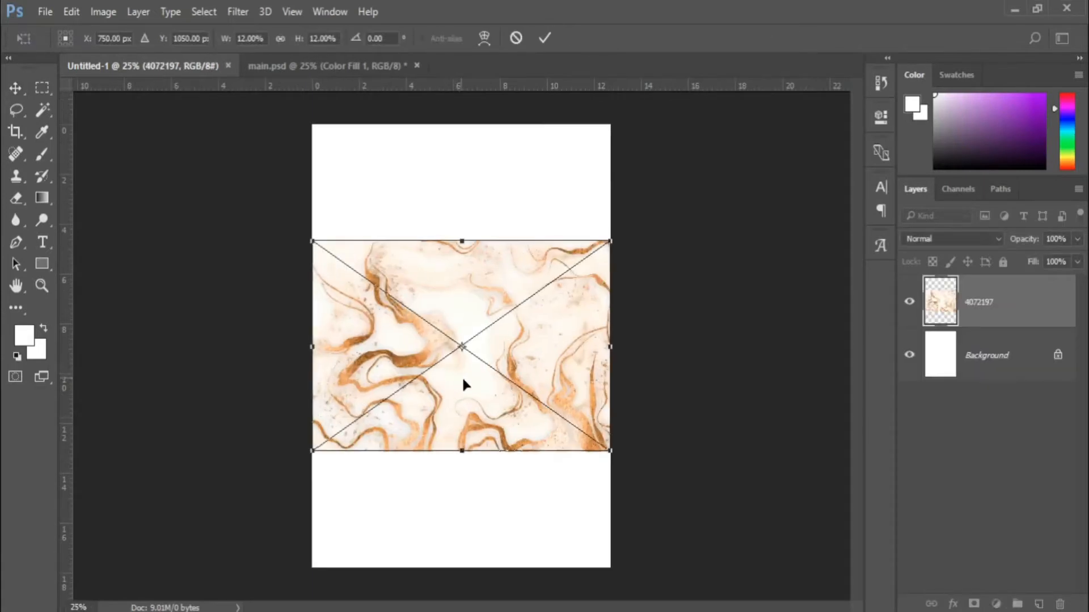
Rotate the placed marble image 90° and scale it to 18% so it covers the whole canvas.
drag(619, 463, 367, 524)
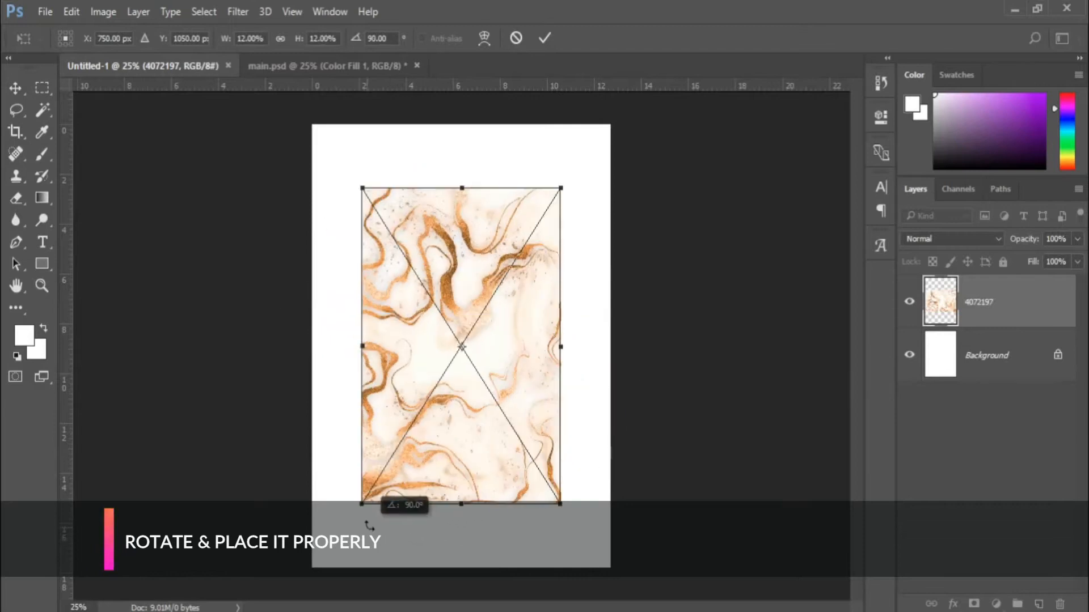
scroll(451, 449, down, 2)
drag(405, 373, 368, 312)
drag(506, 427, 599, 546)
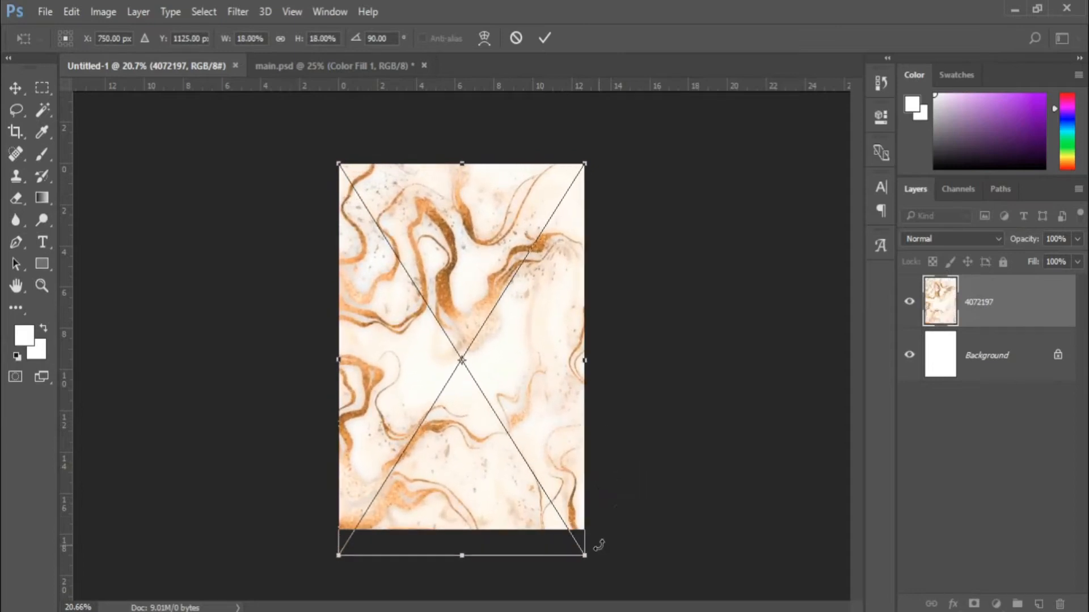
key(Return)
scroll(474, 413, down, 1)
drag(479, 396, 478, 386)
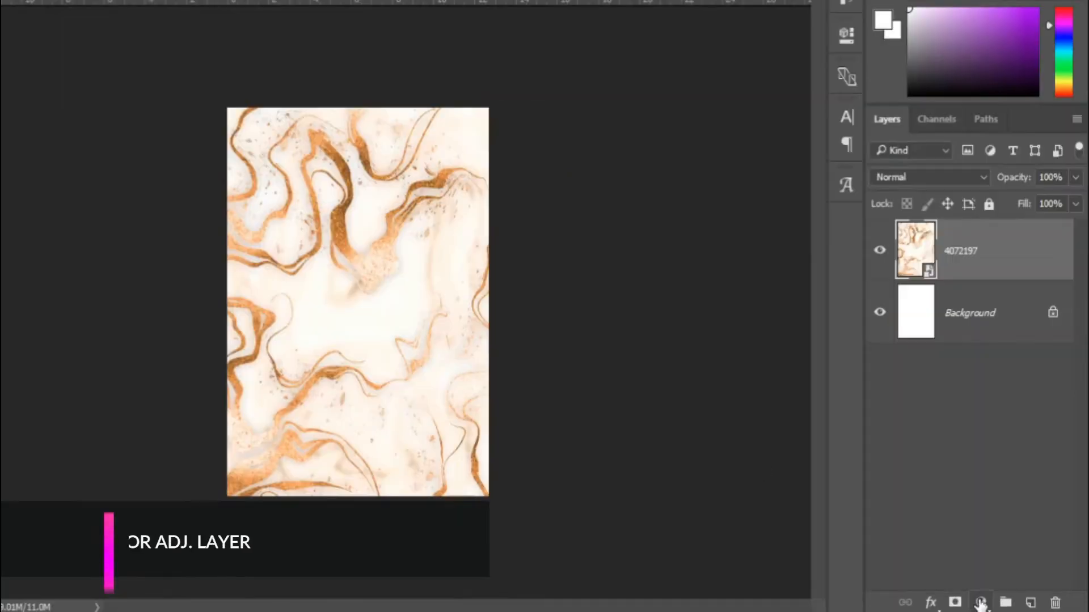
Add a Solid Color fill layer above the marble image with the colour fefaf3.
click(995, 604)
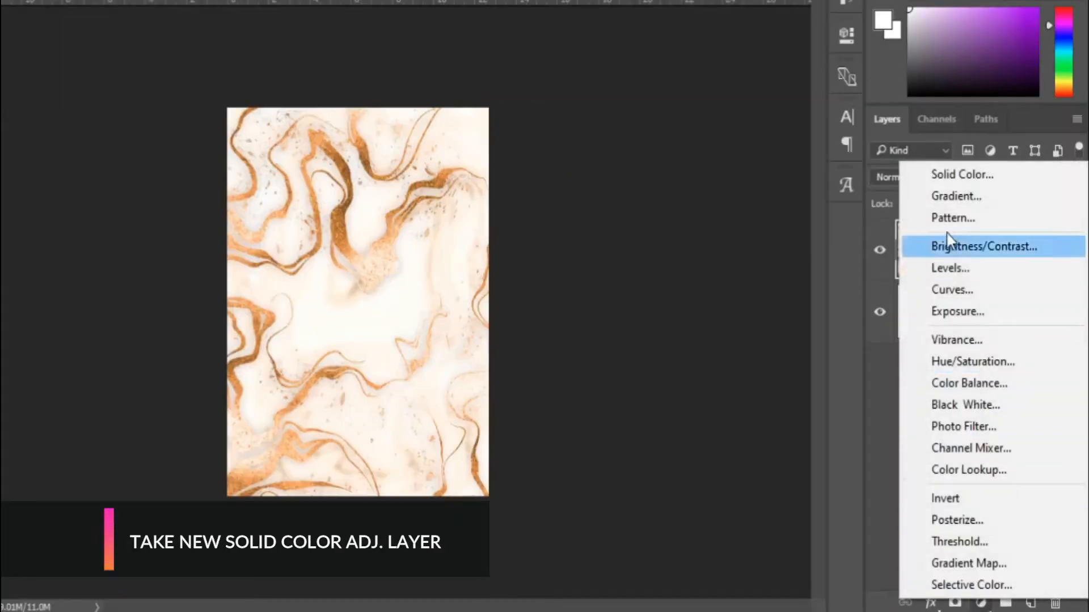
click(942, 176)
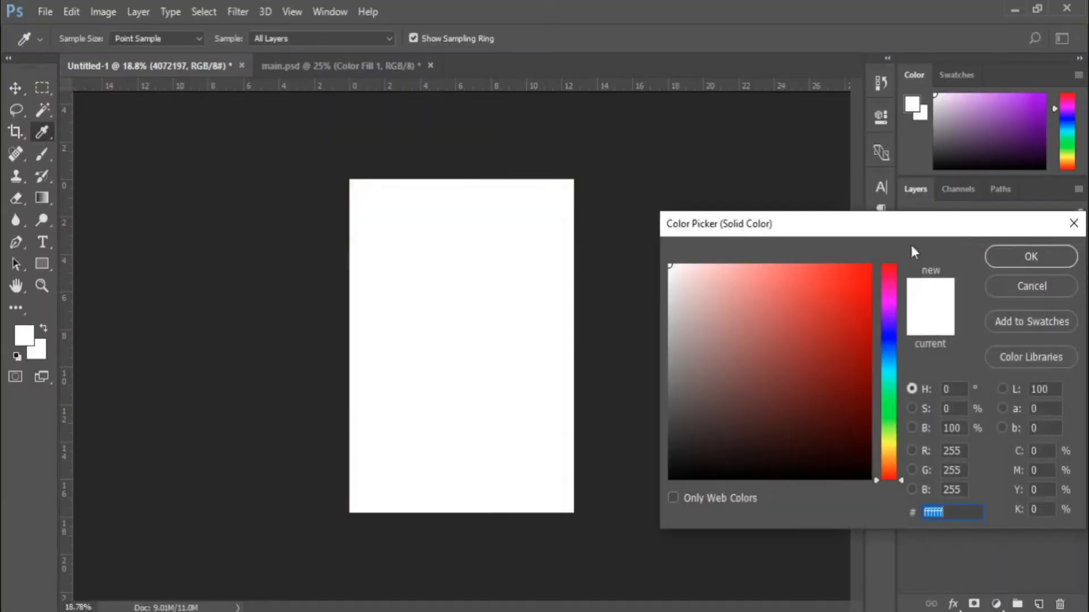
drag(903, 228, 820, 181)
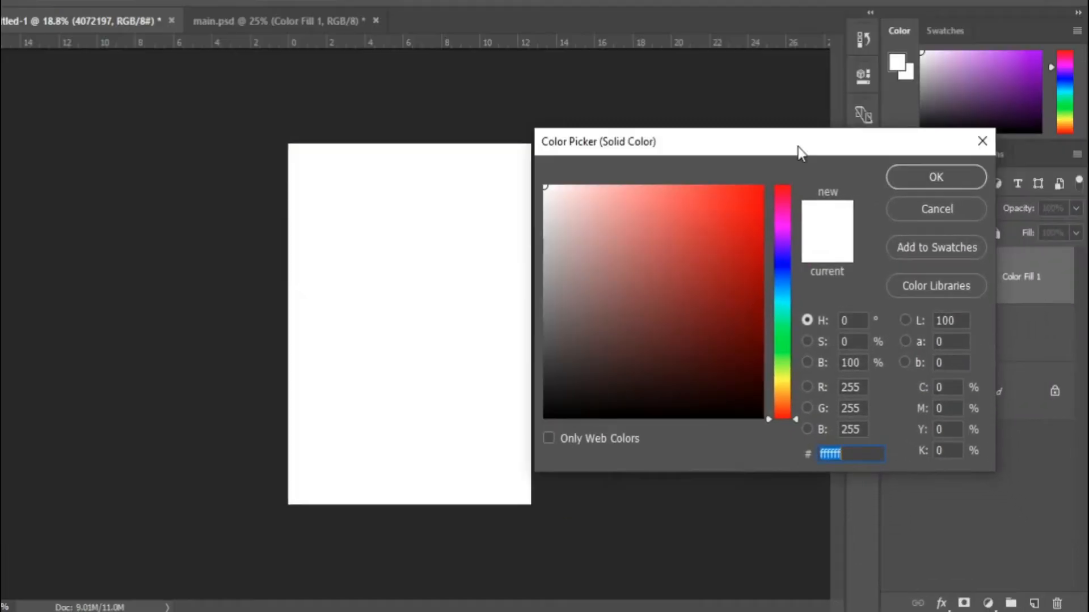
text(fe)
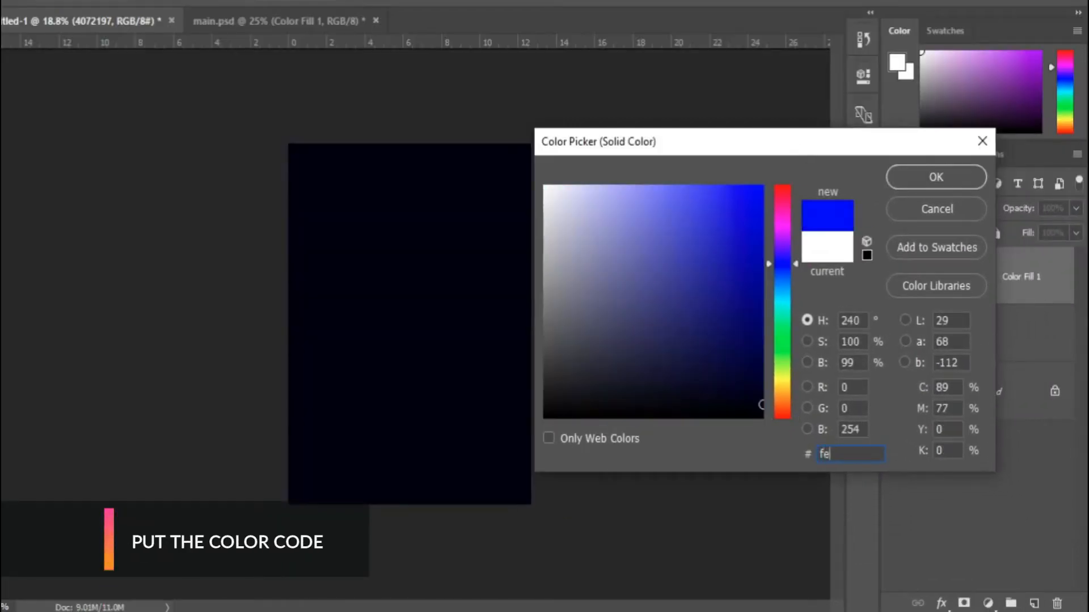
text(fa)
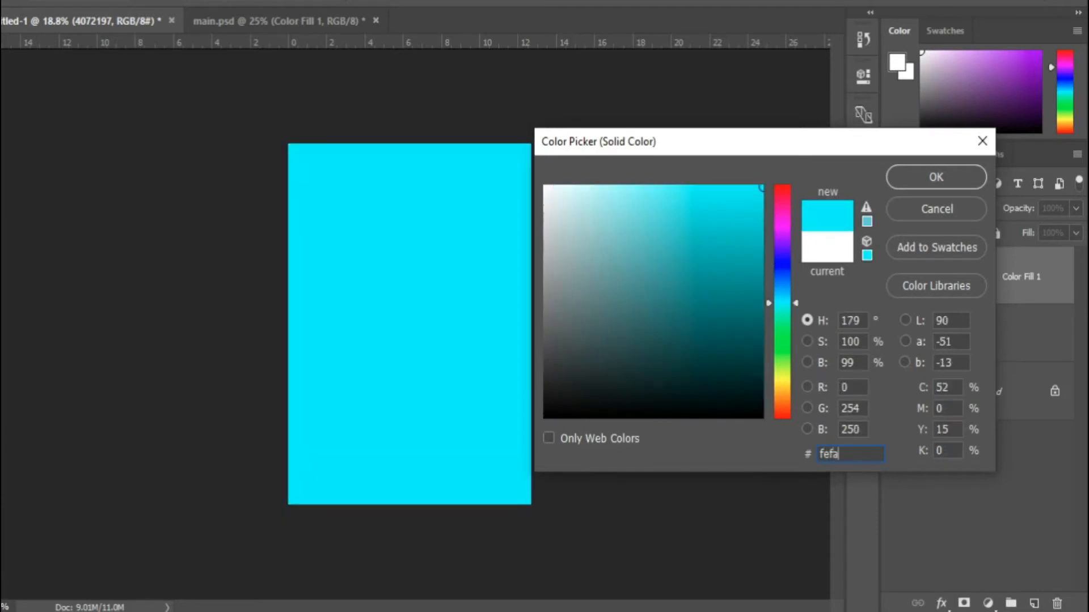
text(f)
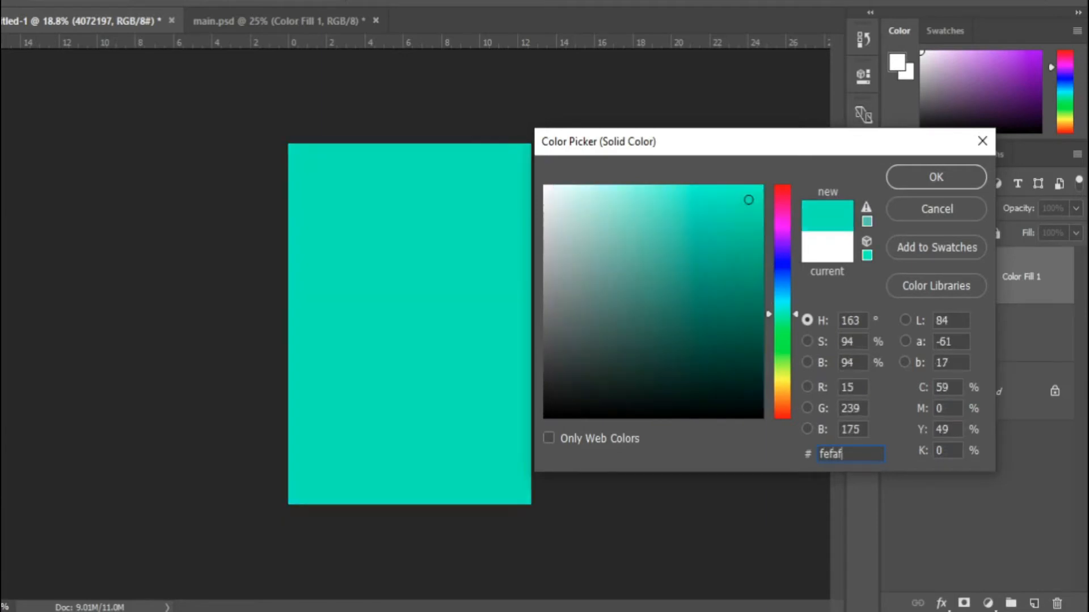
text(3)
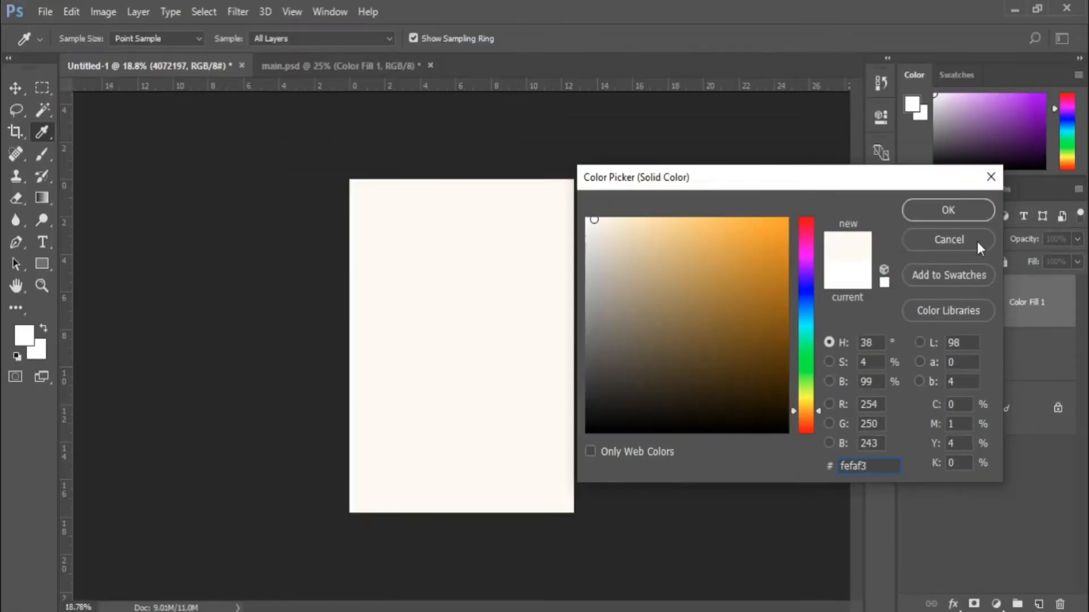
click(954, 209)
Lower the colour fill layer's opacity to 67%.
scroll(584, 364, down, 1)
scroll(412, 360, up, 4)
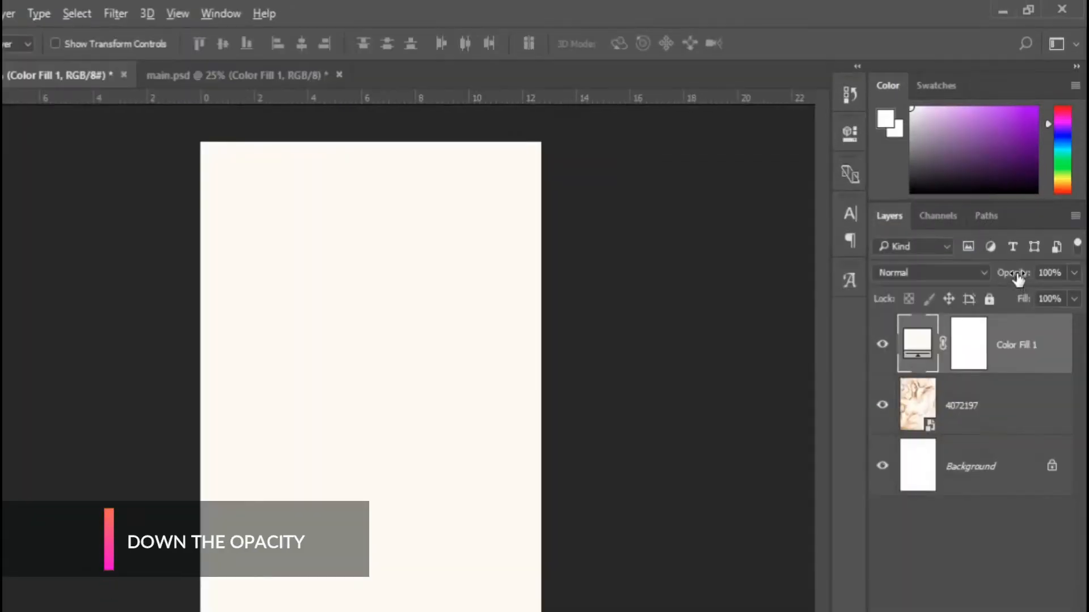
drag(1023, 242, 1013, 243)
drag(1001, 279, 994, 280)
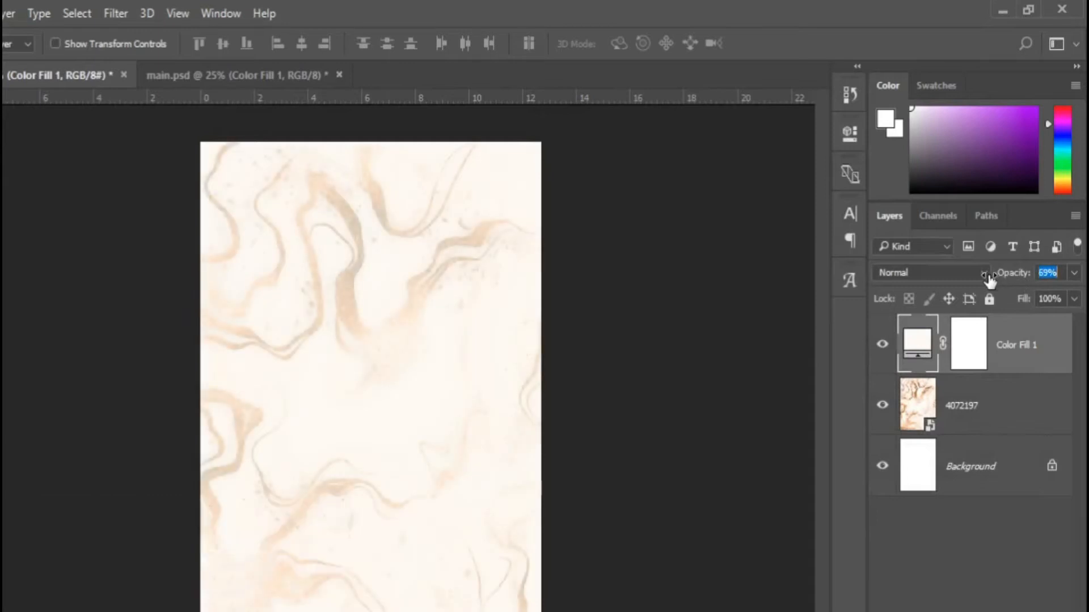
drag(987, 276, 986, 276)
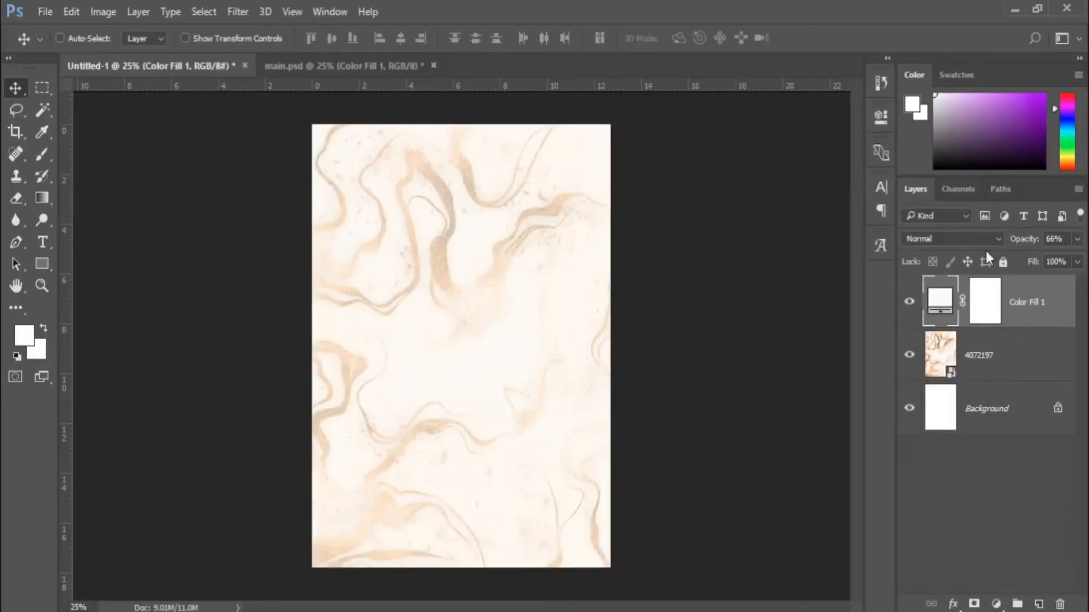
key(6)
key(7)
scroll(429, 356, up, 1)
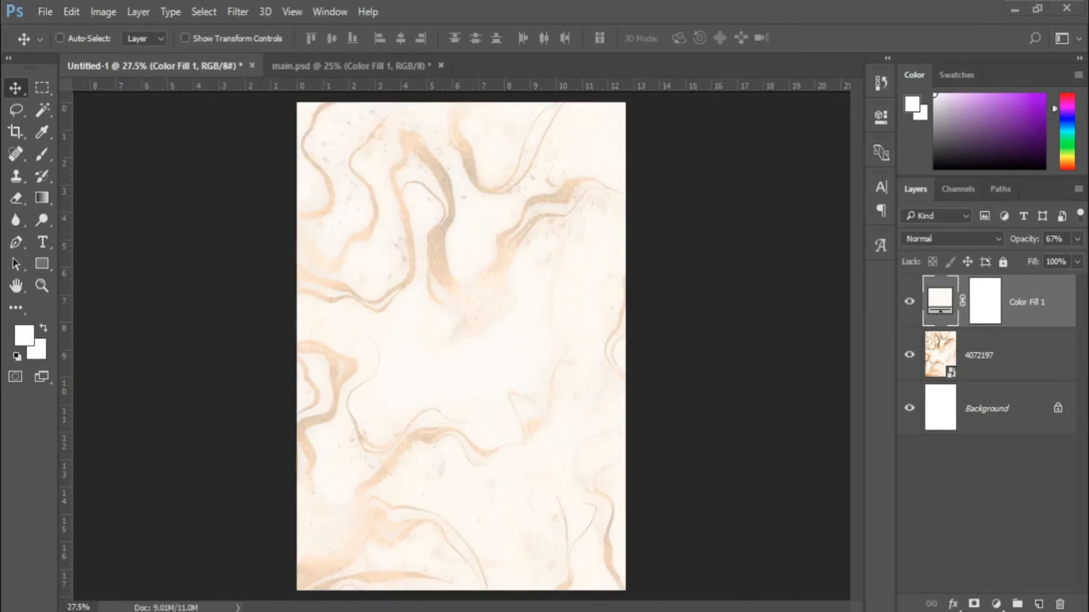
Place both flower bouquet images from the All Files folder into the poster at their default size and position.
key(alt+Tab)
click(347, 138)
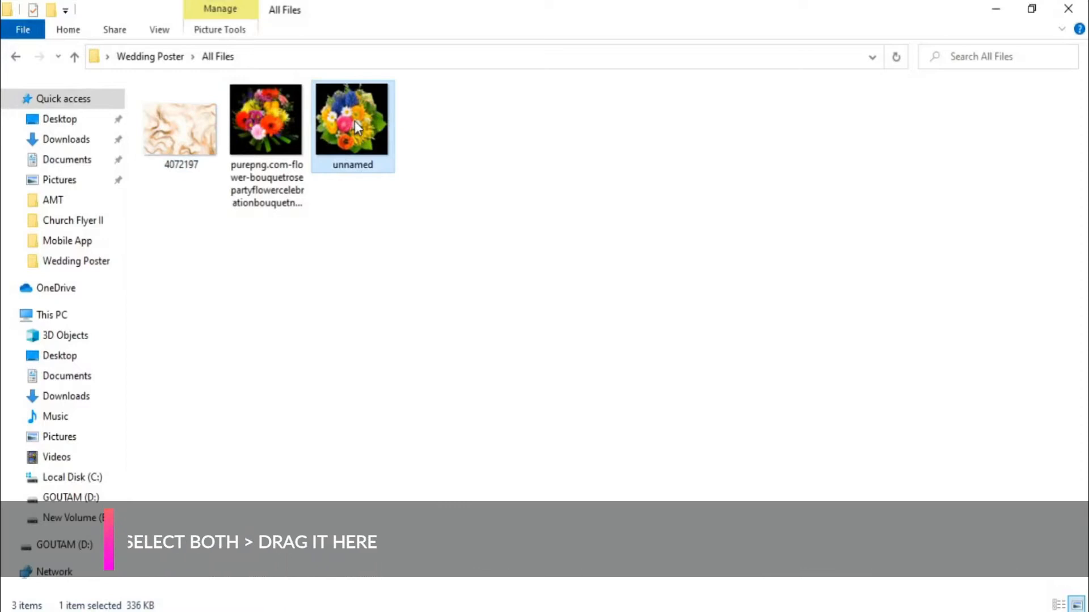
key(shift+Left)
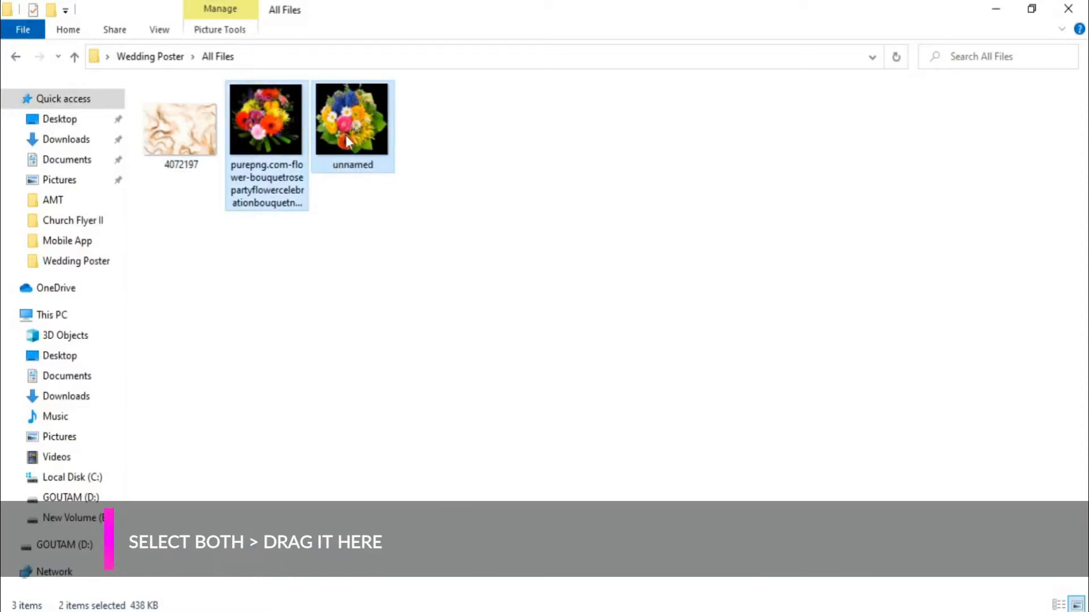
drag(355, 118, 508, 390)
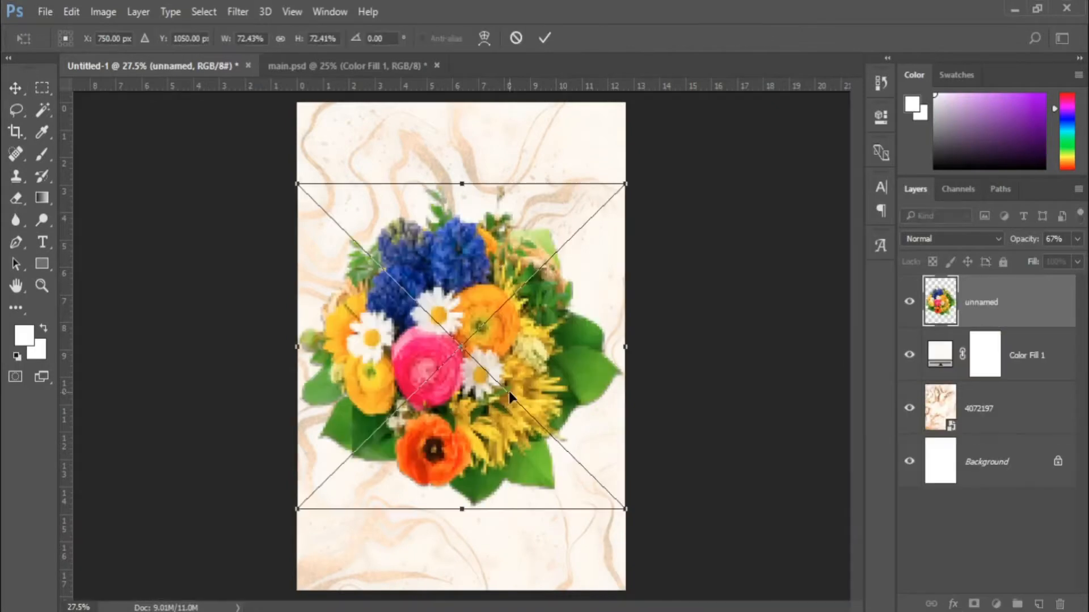
scroll(509, 391, down, 2)
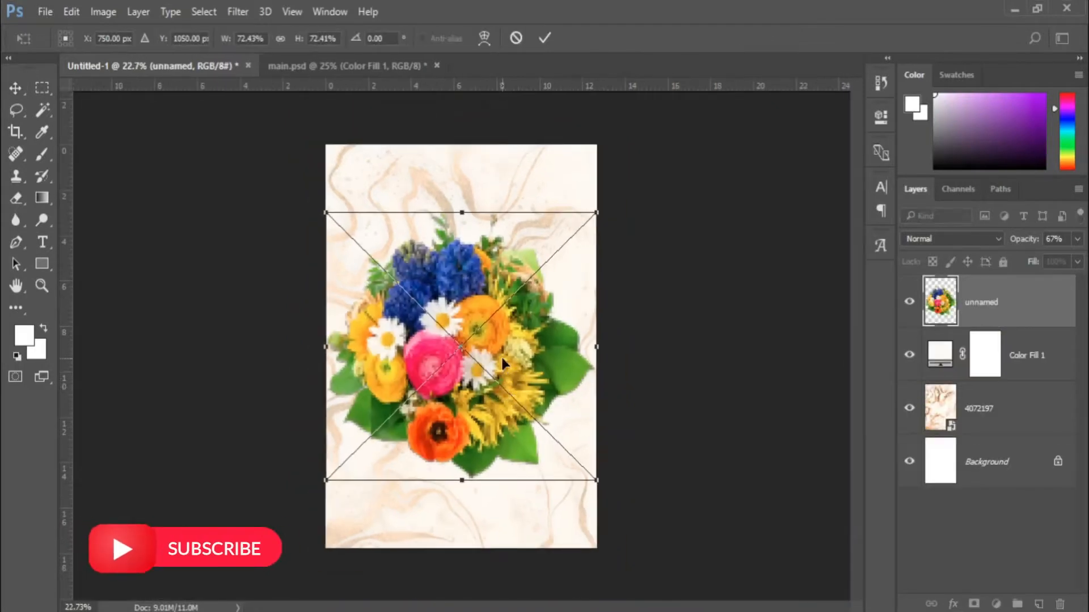
key(Return)
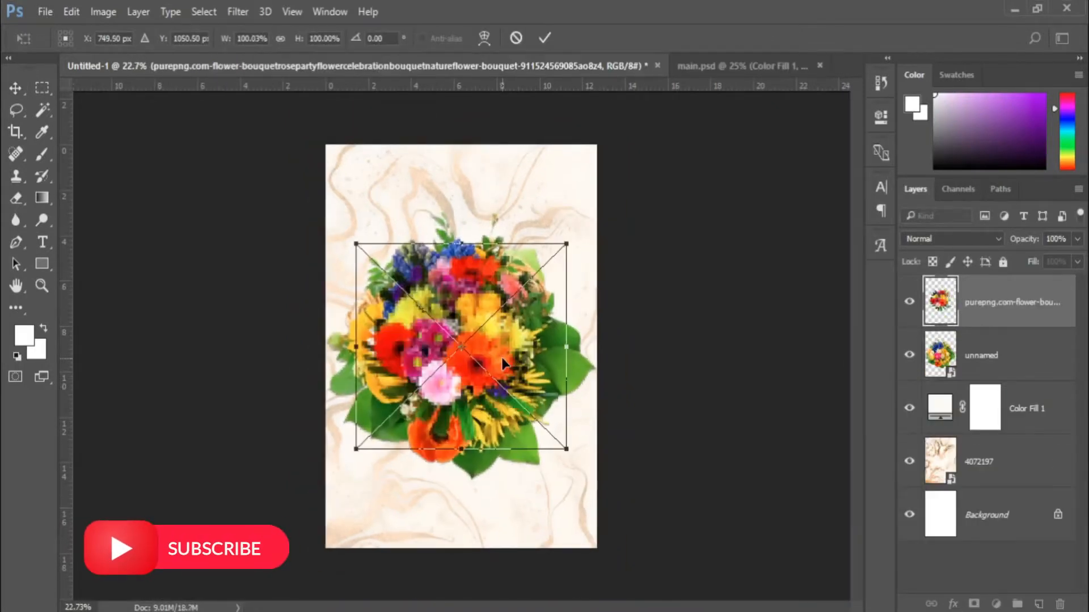
key(Return)
scroll(501, 357, up, 1)
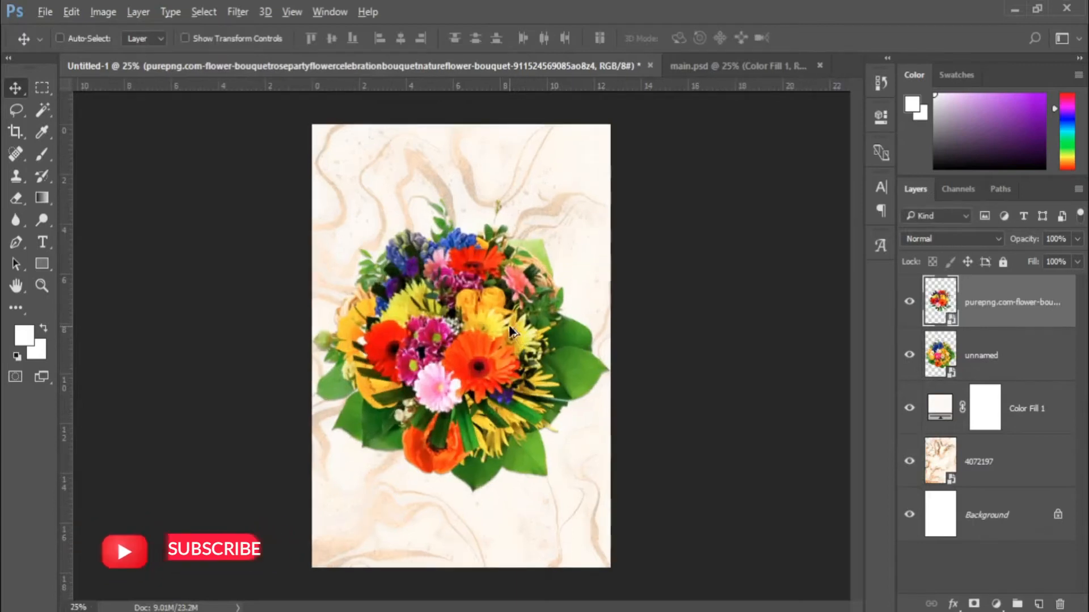
Bring the "unnamed" bouquet layer above the other bouquet layer and shift it slightly up on the canvas.
click(970, 358)
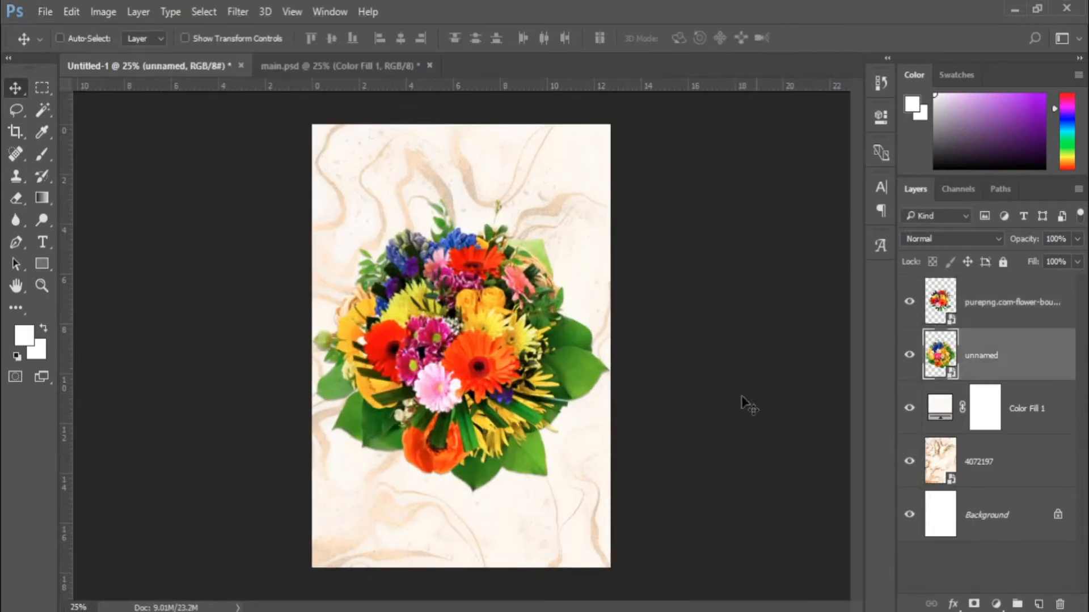
drag(990, 363, 983, 300)
scroll(475, 408, up, 1)
drag(491, 373, 488, 340)
Scale down the "unnamed" bouquet and move it toward the upper left of the other bouquet.
key(ctrl+t)
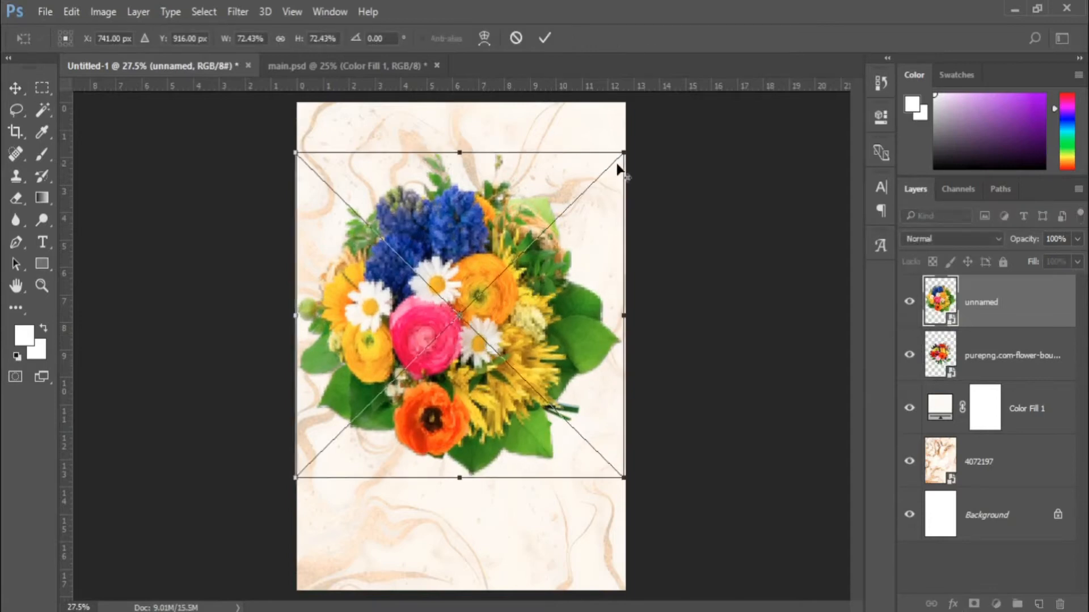
drag(623, 153, 553, 226)
key(Return)
scroll(486, 347, up, 2)
drag(486, 348, 453, 318)
Scale down the purepng bouquet and nudge it so it peeks out below and right of the upper bouquet.
click(987, 363)
key(ctrl+t)
drag(342, 211, 372, 241)
key(Return)
scroll(533, 410, up, 1)
mouse_move(532, 409)
mouse_down()
mouse_move(527, 394)
mouse_move(525, 403)
mouse_up()
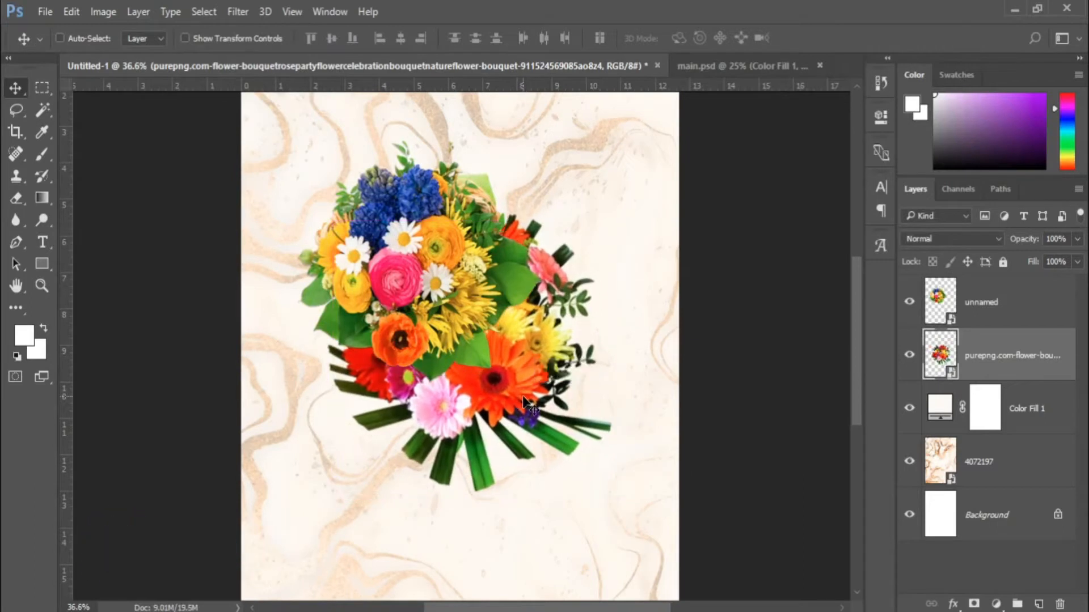
scroll(525, 403, down, 2)
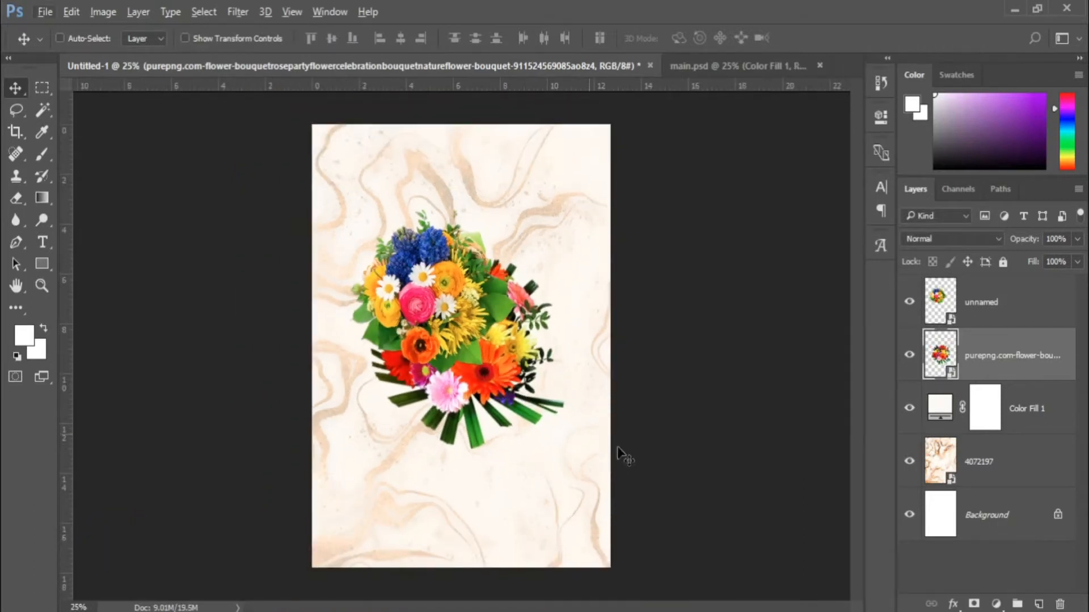
Draw a white circle of about 767 px with the Ellipse tool on top of the bouquet layers.
click(990, 306)
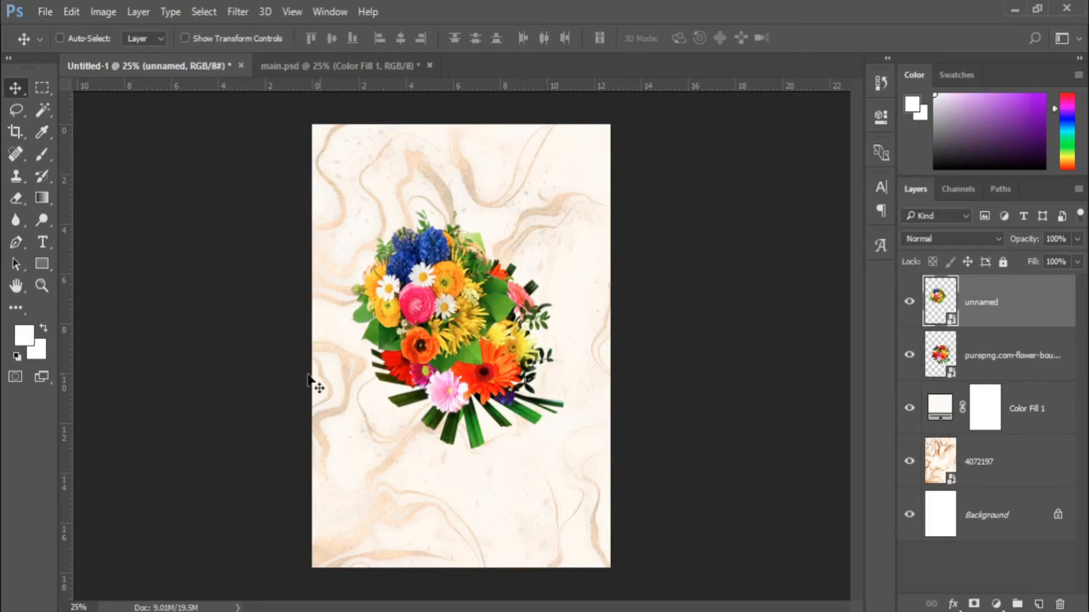
click(48, 267)
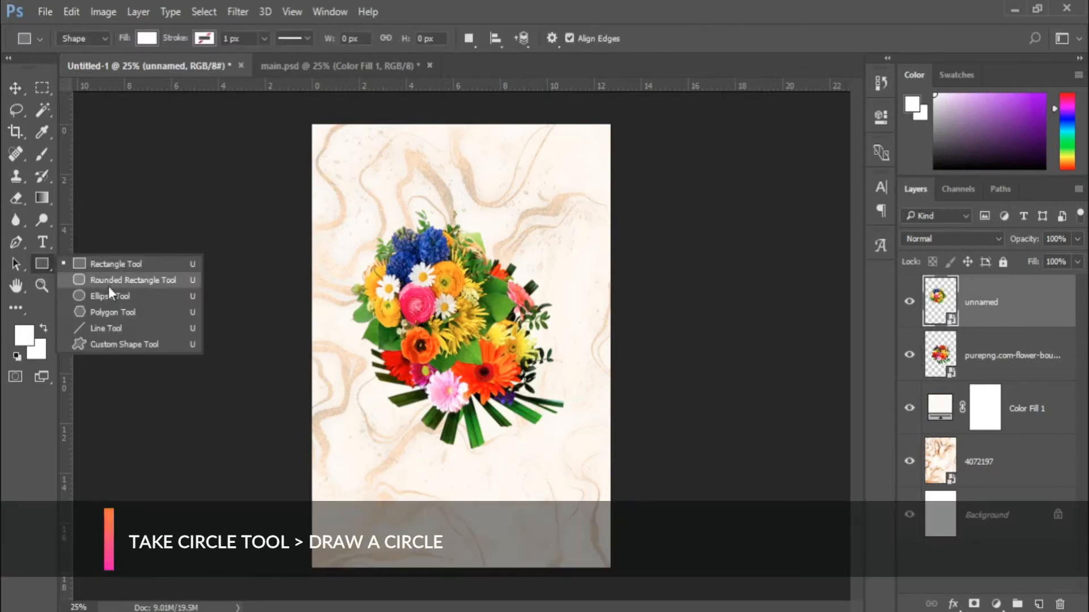
click(111, 296)
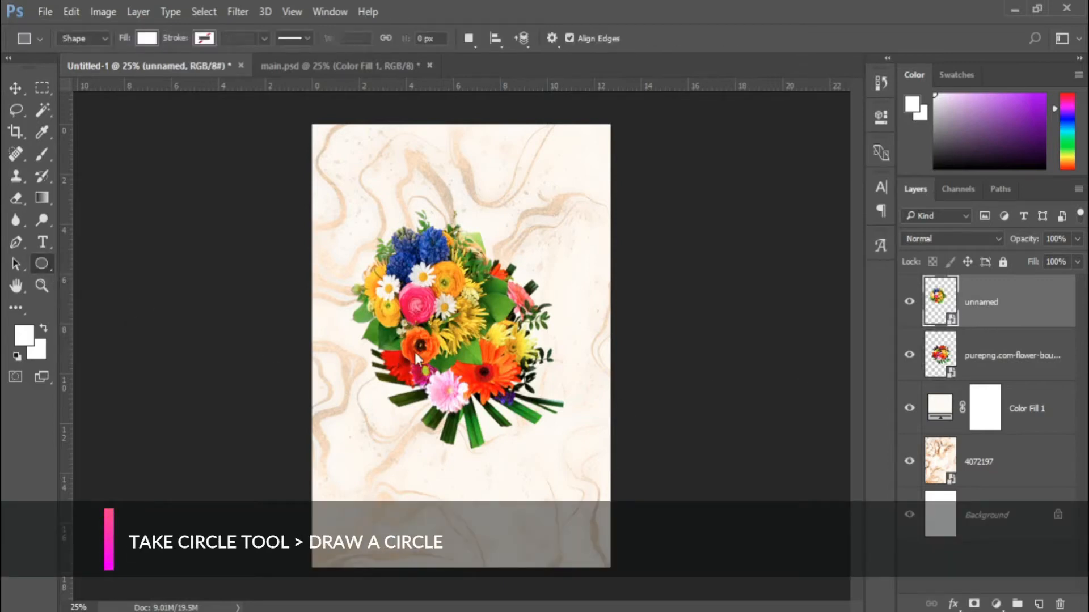
scroll(423, 307, up, 2)
drag(411, 299, 596, 544)
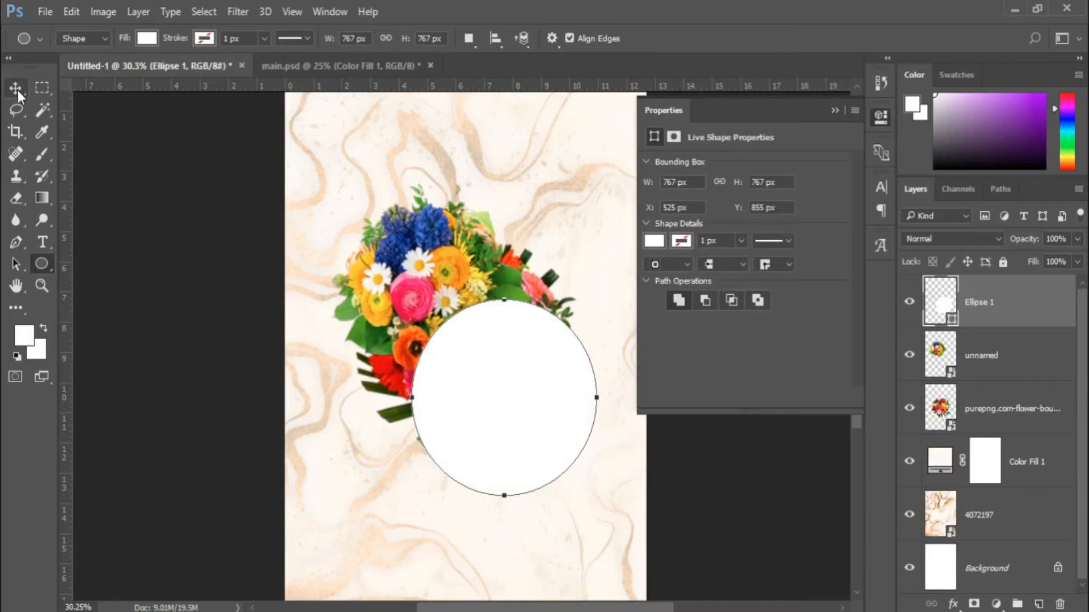
click(18, 91)
click(834, 111)
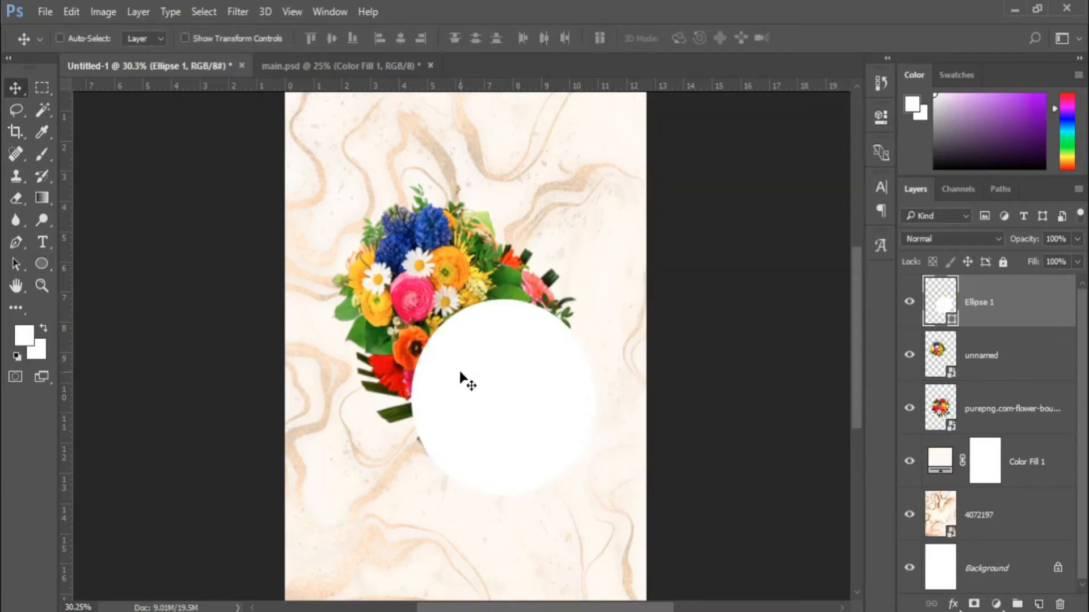
Move the white circle over the middle of the bouquets and duplicate its layer, leaving the original Ellipse 1 selected.
scroll(462, 382, up, 2)
drag(493, 396, 457, 323)
scroll(457, 324, down, 2)
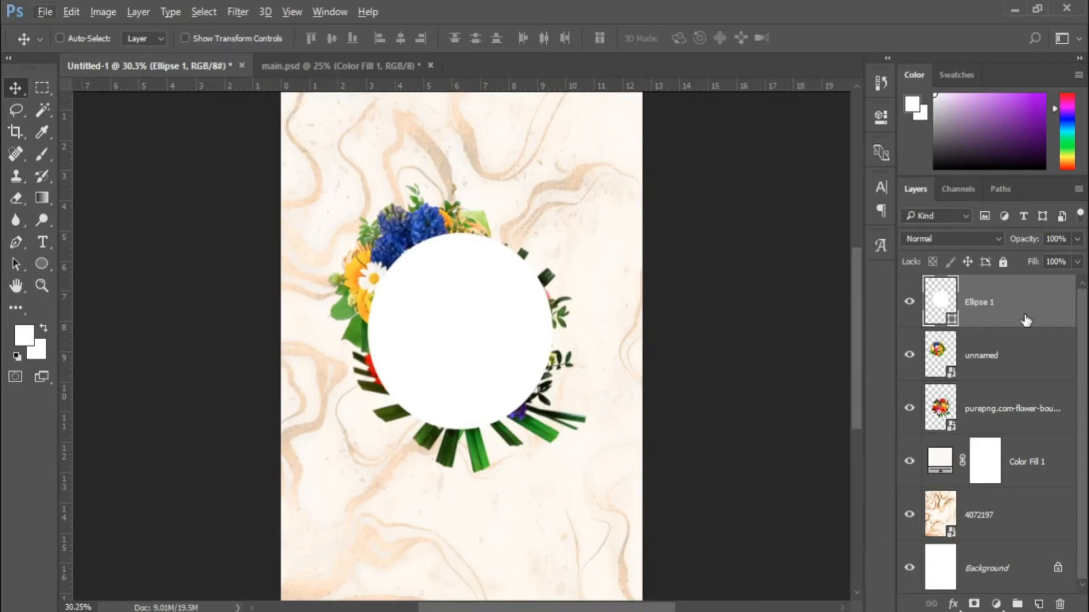
key(ctrl+j)
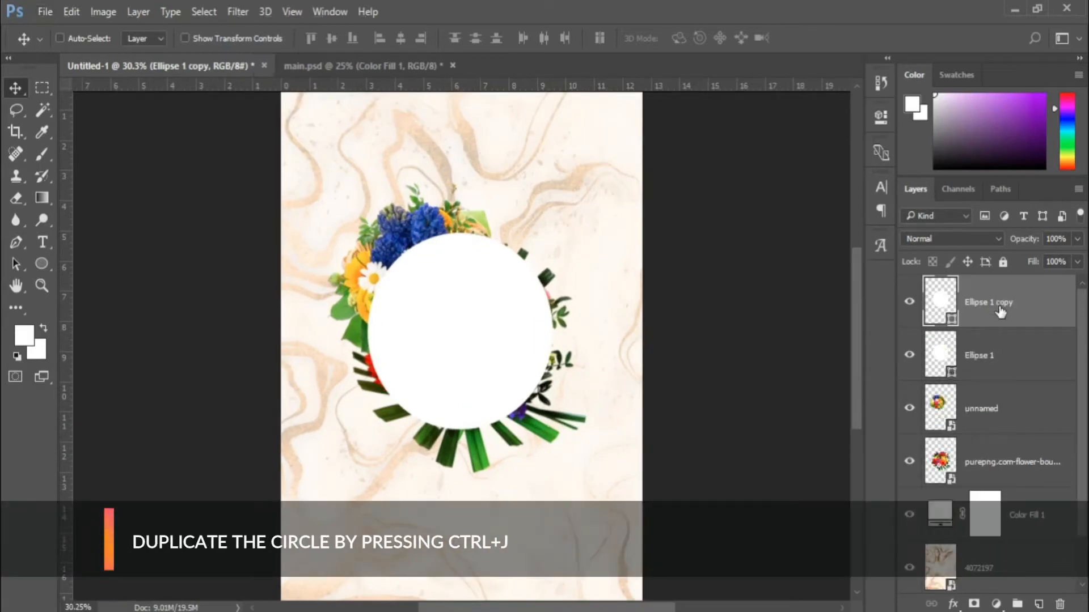
click(986, 372)
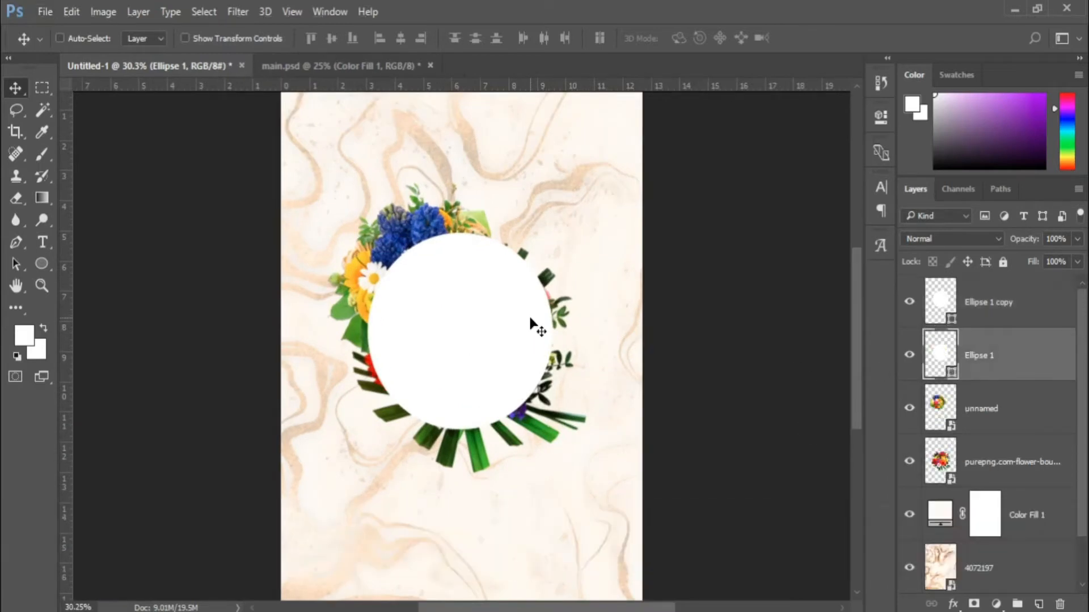
Scale up the Ellipse 1 circle evenly around its centre to about 846 px.
key(ctrl+t)
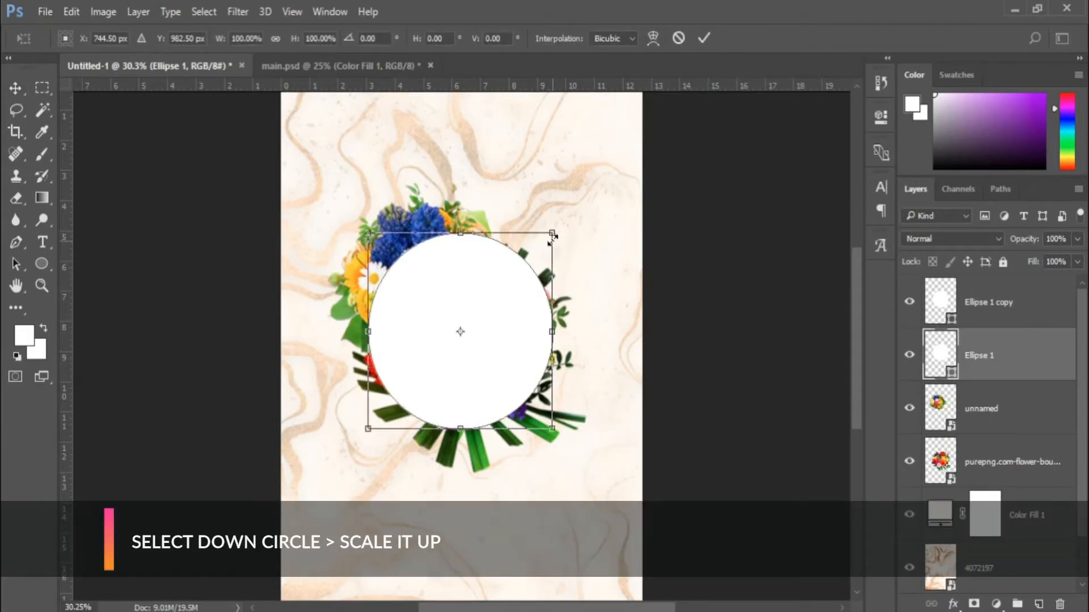
drag(551, 232, 563, 225)
key(Return)
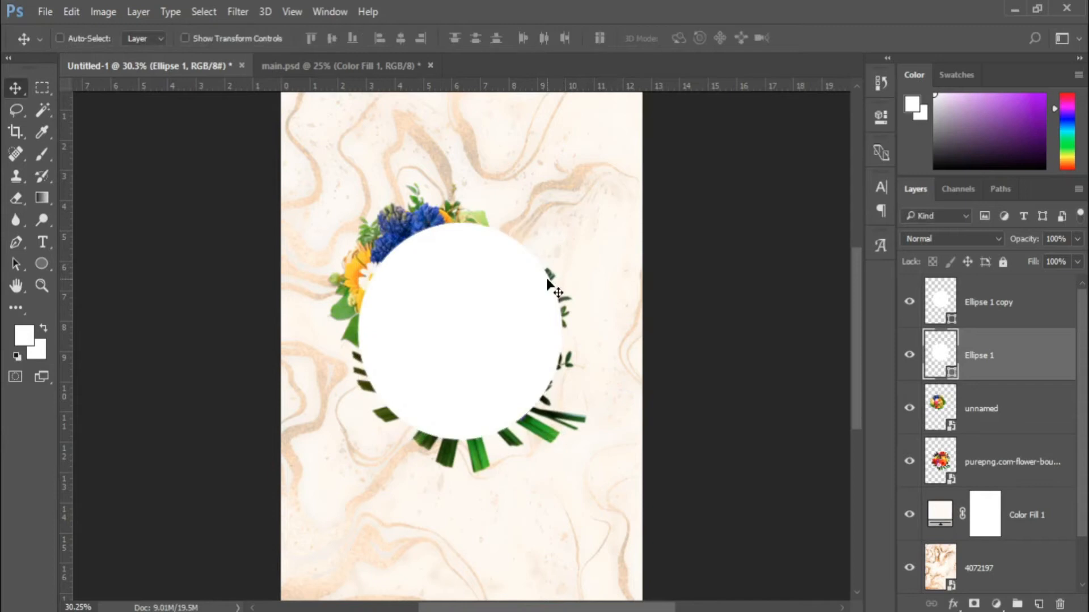
Turn Ellipse 1 into a ring by giving it a white stroke, removing its fill and thickening the stroke.
key(a)
click(265, 38)
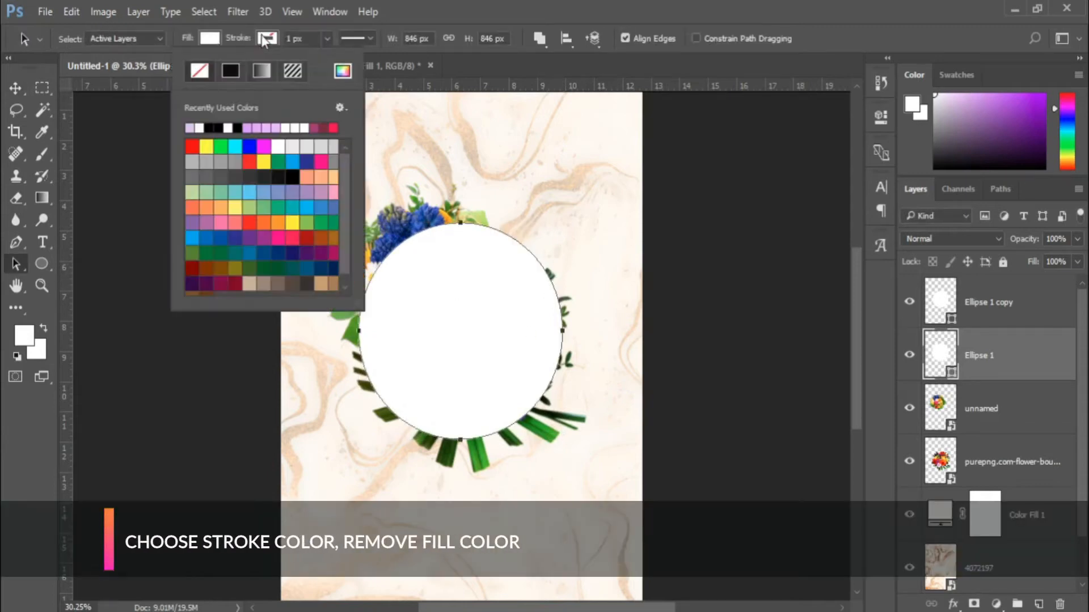
click(198, 129)
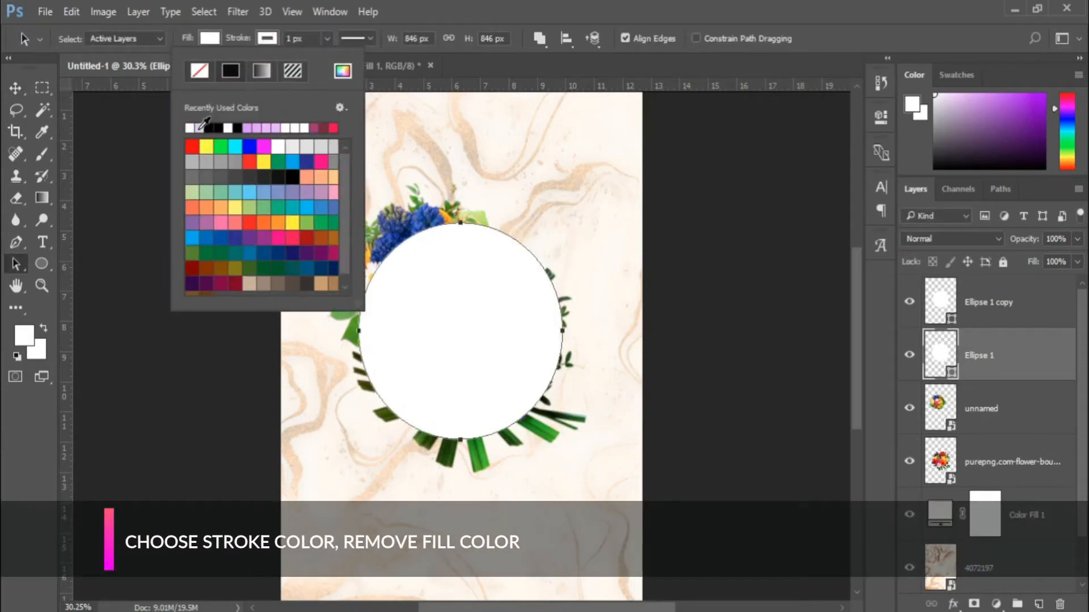
click(206, 42)
click(145, 77)
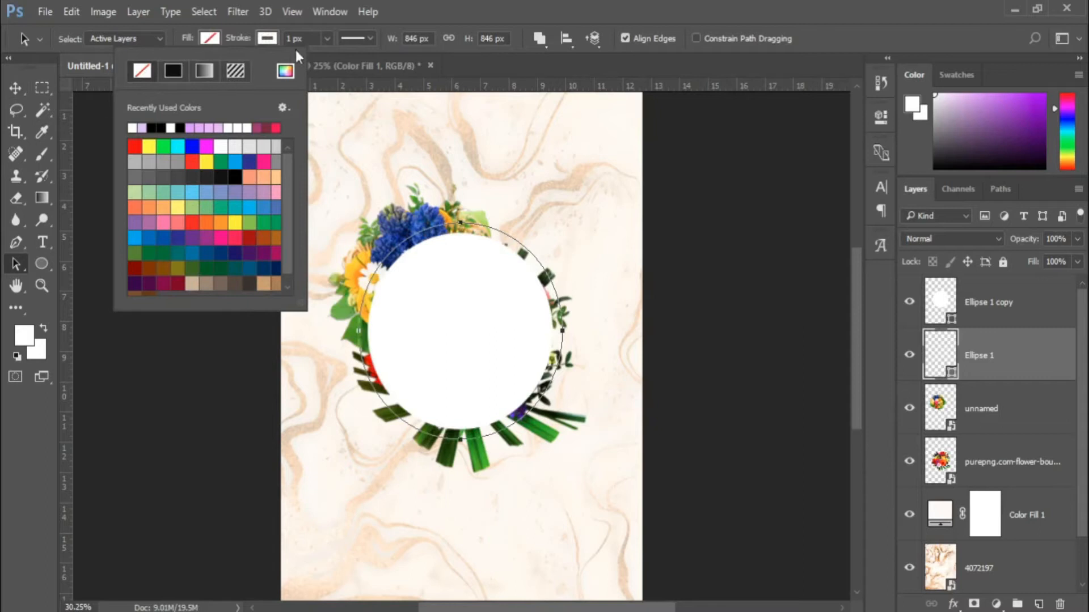
drag(328, 39, 333, 61)
click(16, 89)
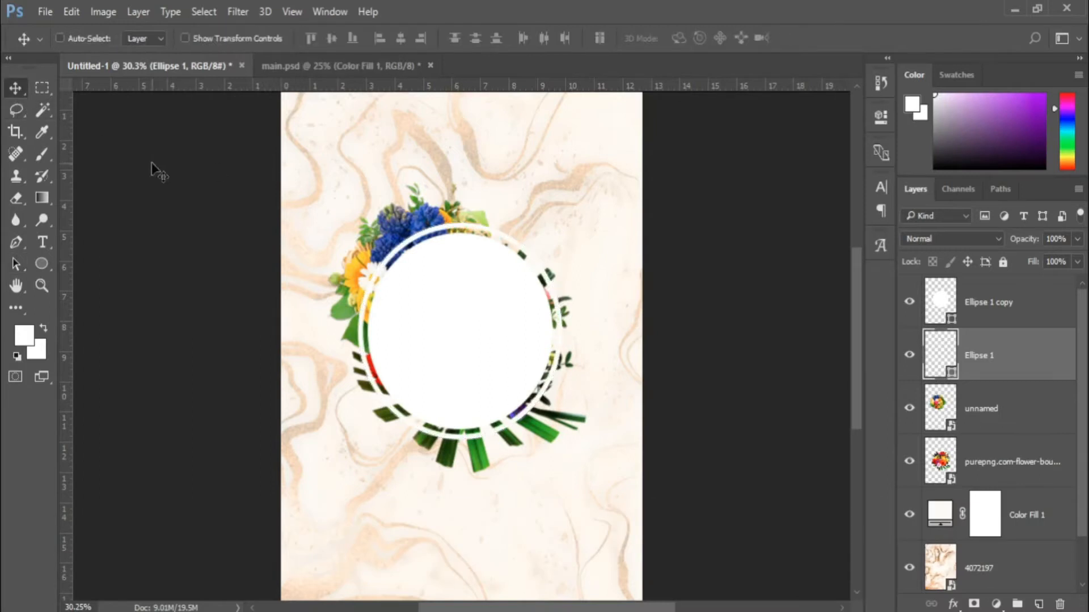
Scale down the Ellipse 1 copy circle slightly around its centre to widen the gap inside the ring.
scroll(491, 349, up, 3)
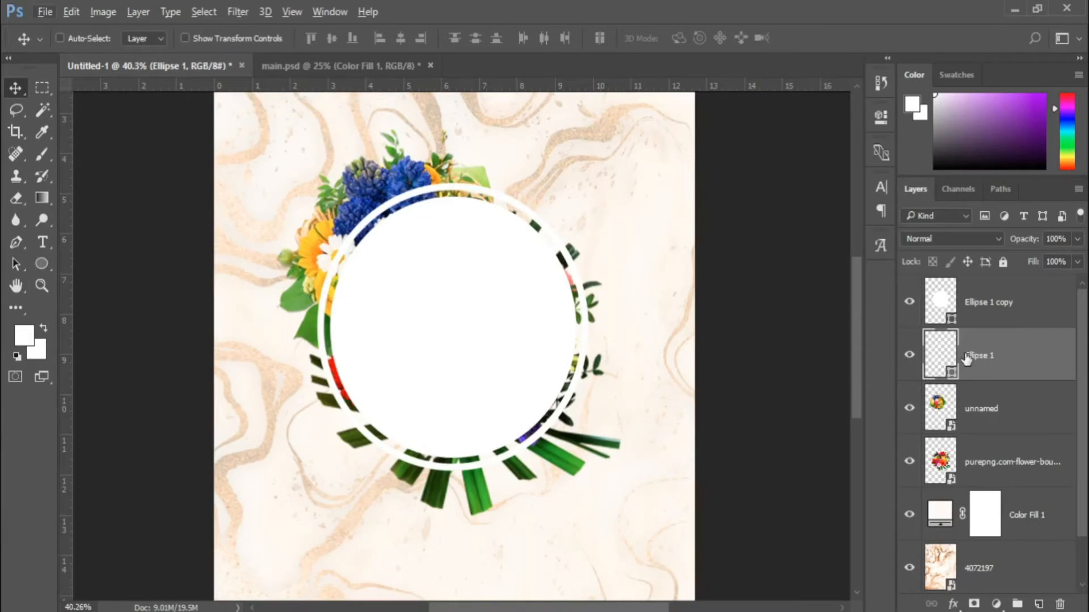
click(987, 318)
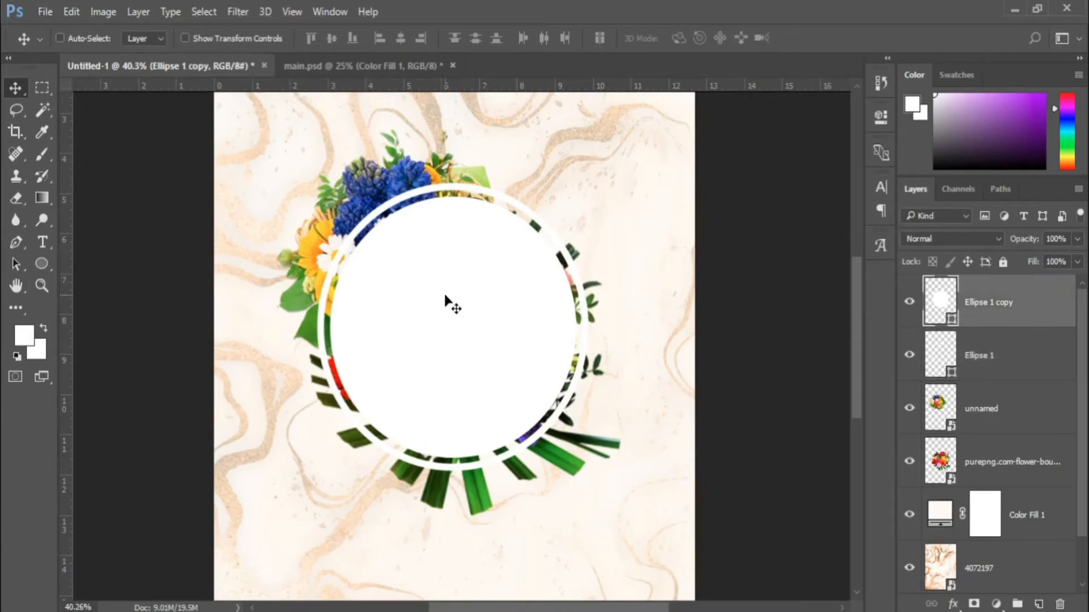
key(ctrl+t)
drag(576, 195, 572, 201)
key(Return)
scroll(534, 303, down, 4)
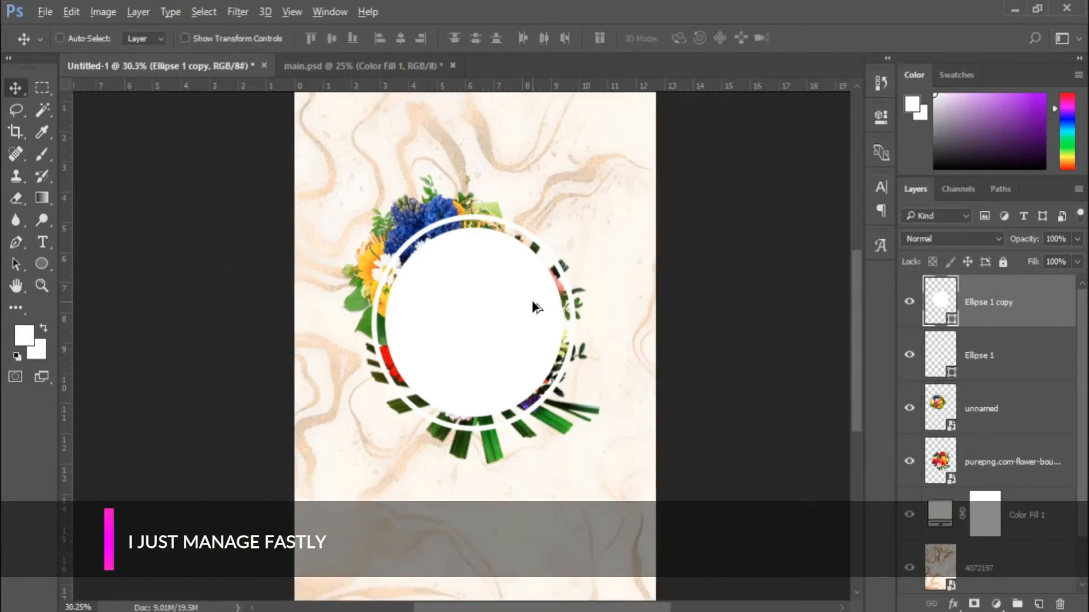
Nudge the "unnamed" bouquet slightly and enlarge it a little behind the ring.
click(988, 418)
scroll(484, 267, up, 3)
drag(488, 267, 487, 272)
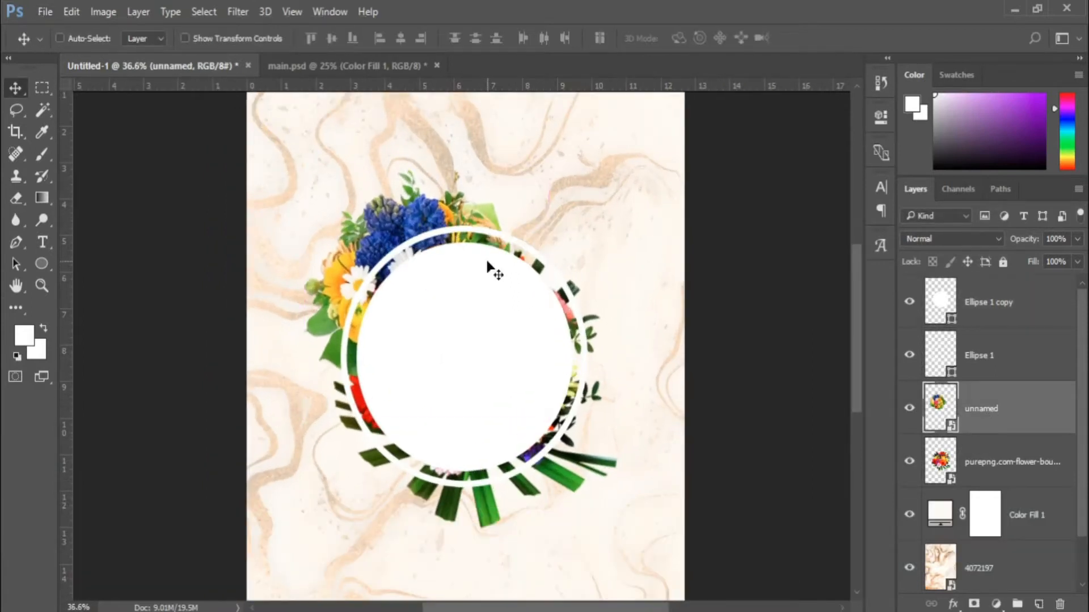
key(ctrl+t)
drag(550, 413, 569, 433)
key(Return)
scroll(410, 328, down, 1)
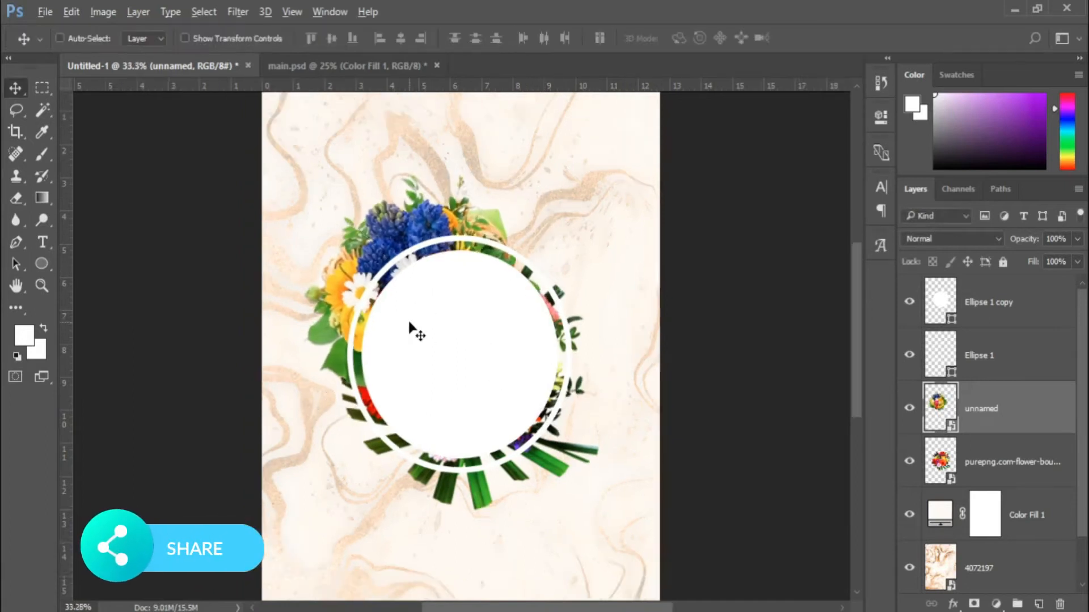
Enlarge the purepng bouquet and shift it slightly down so more of its flowers surround the ring's lower right.
scroll(411, 329, down, 1)
click(990, 462)
scroll(627, 447, up, 1)
key(ctrl+t)
scroll(527, 318, down, 3)
drag(376, 255, 370, 250)
scroll(489, 384, up, 1)
drag(608, 480, 628, 502)
drag(562, 423, 560, 432)
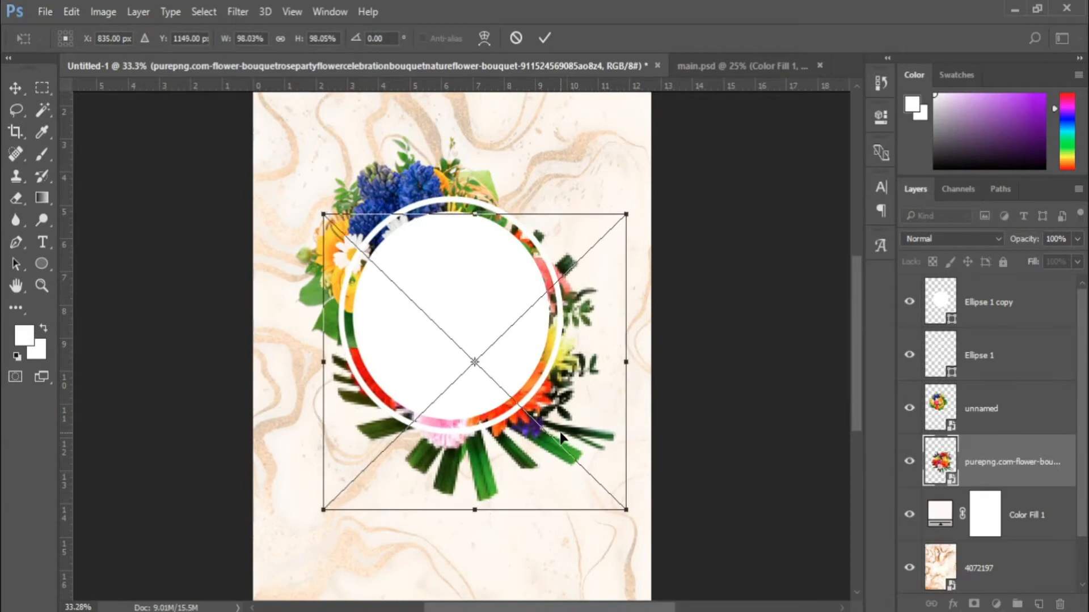
key(Return)
Enlarge the "unnamed" bouquet a bit more and shift it slightly right and up around the ring.
scroll(510, 422, up, 1)
click(981, 409)
scroll(522, 363, up, 1)
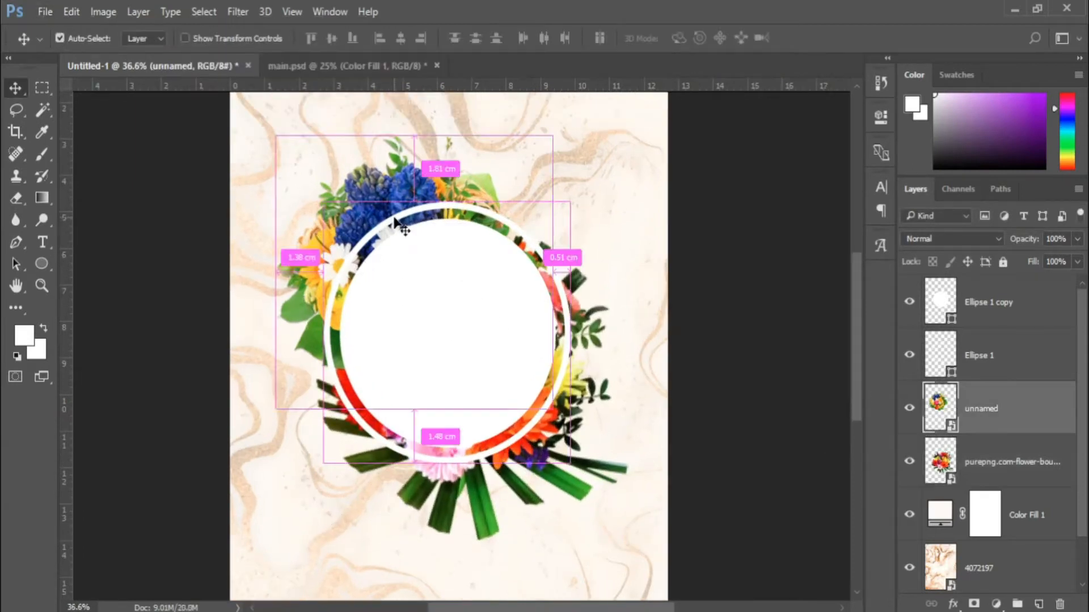
key(ctrl+t)
drag(554, 409, 559, 416)
drag(434, 313, 444, 308)
key(Return)
scroll(442, 308, down, 5)
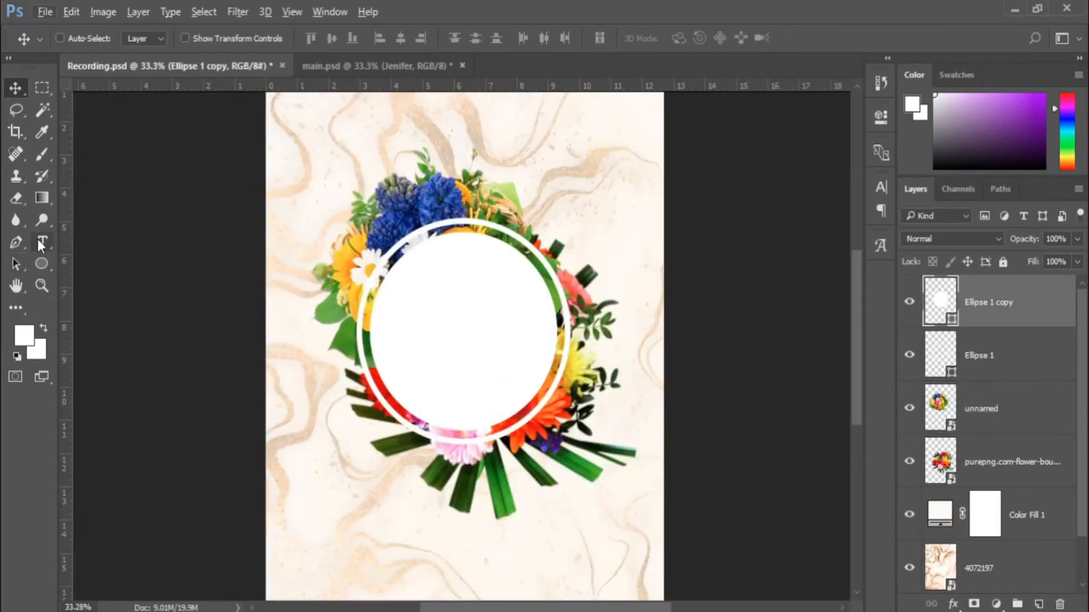
Add the bride's first name in black Abril Fatface at 38.7 pt and move it into the white circle.
click(39, 241)
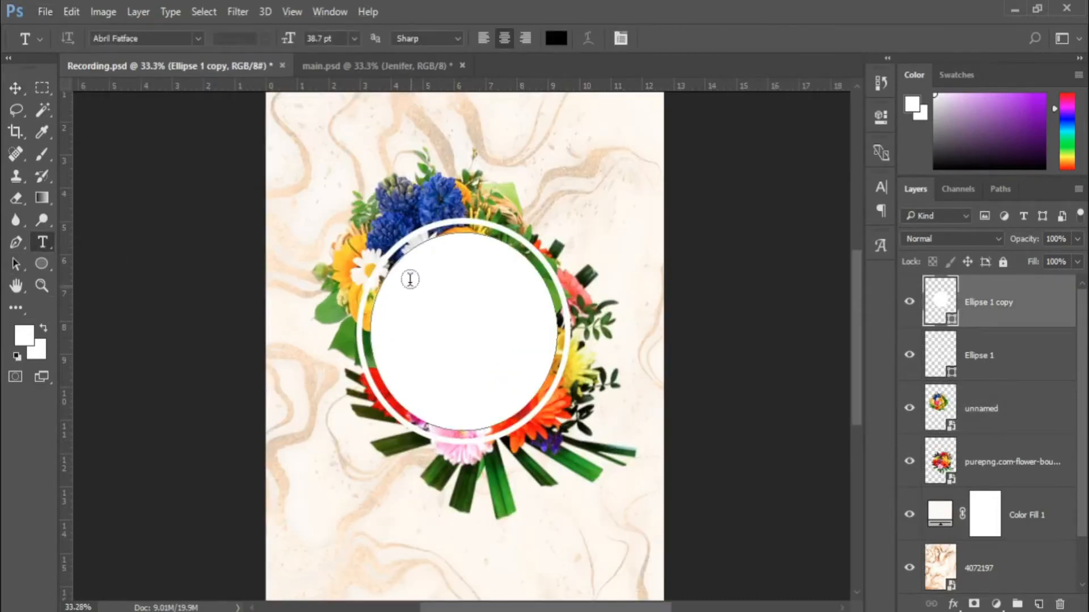
click(400, 164)
text(J)
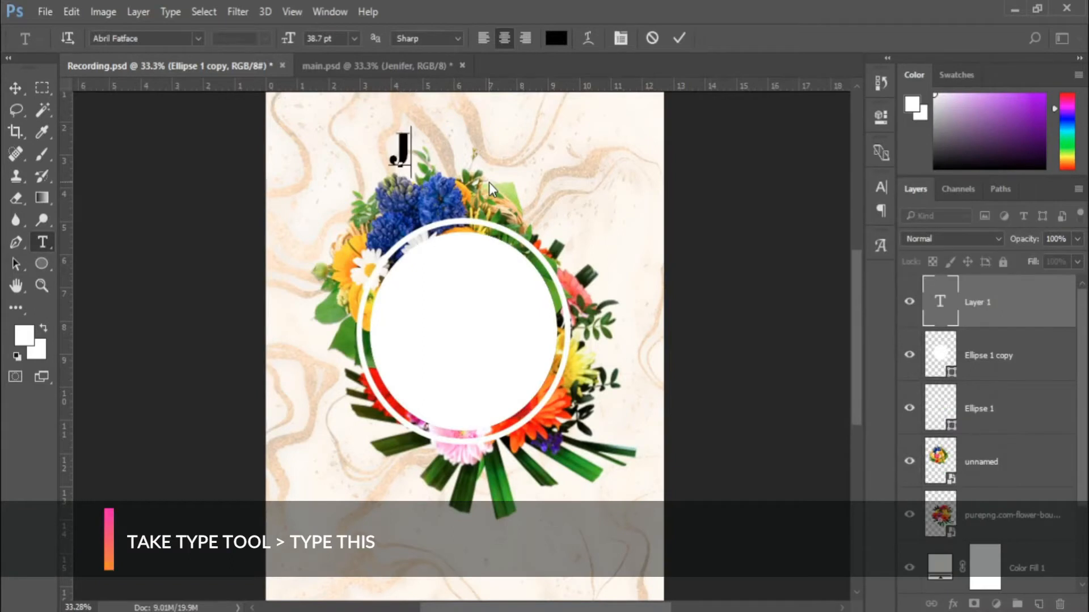
text(eni)
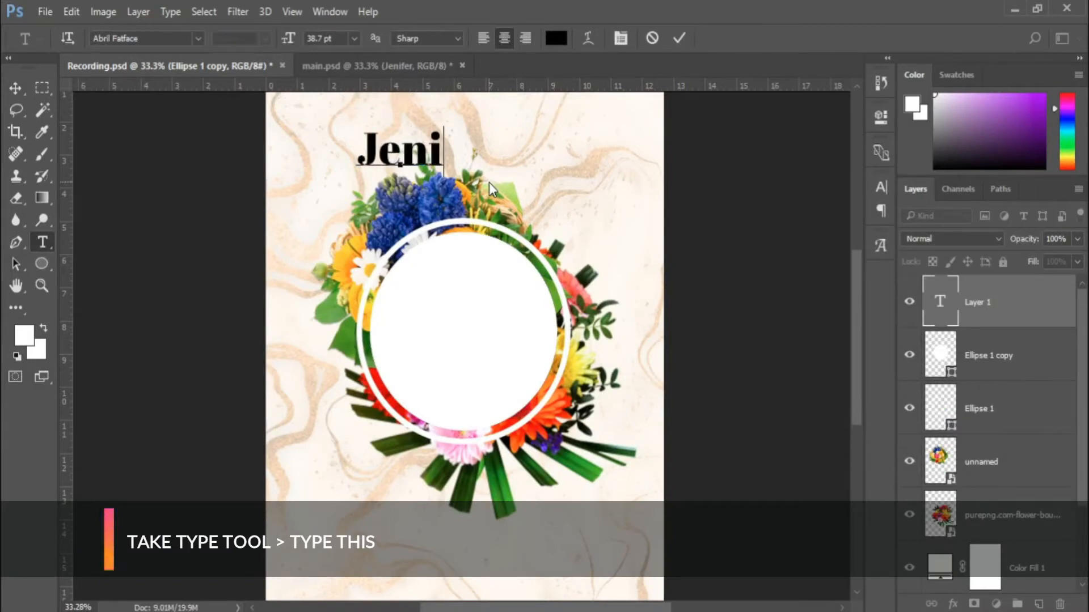
text(fer)
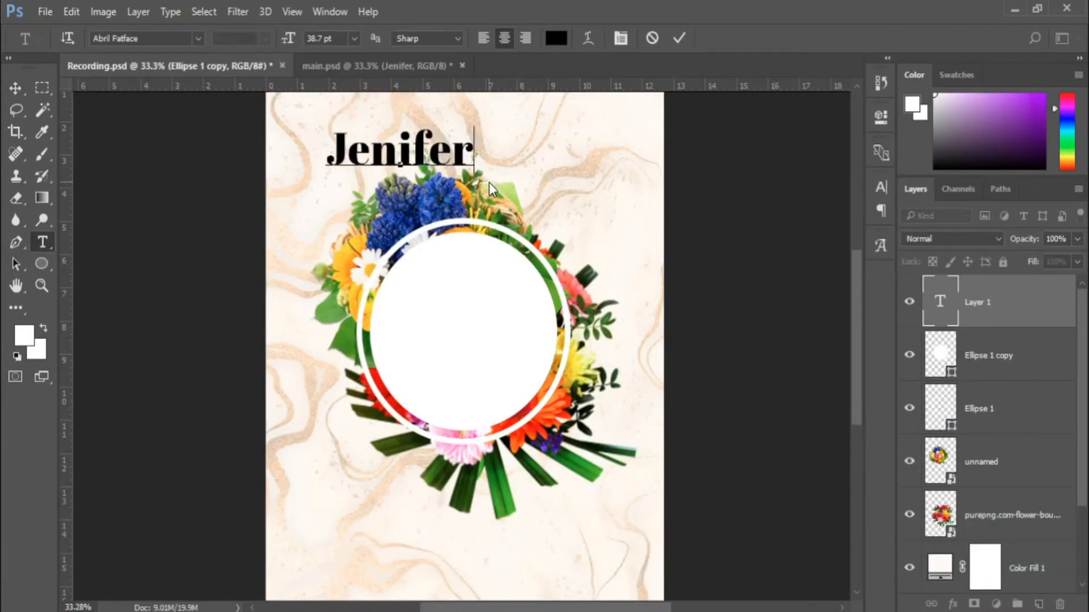
click(15, 87)
drag(412, 168, 452, 318)
Reduce the bride's name text to 26.7 pt.
scroll(452, 317, up, 1)
key(t)
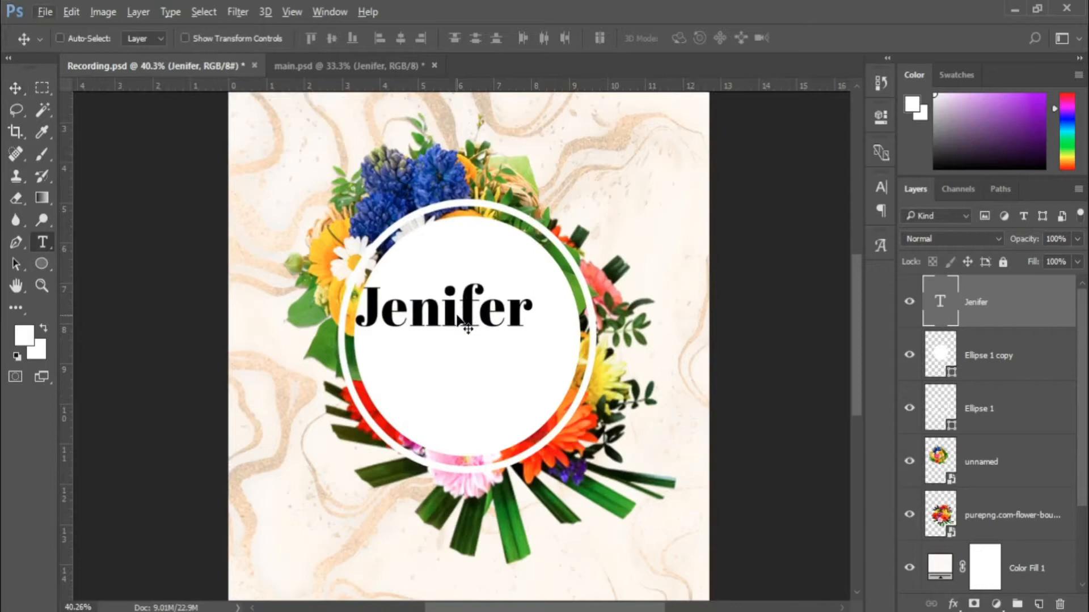
click(460, 317)
key(ctrl+a)
drag(292, 40, 282, 44)
click(16, 88)
Duplicate the name text below itself, change the copy to "&" and position it under the name.
scroll(414, 345, up, 1)
drag(463, 310, 473, 354)
double_click(474, 358)
text(&)
click(15, 88)
scroll(488, 363, up, 2)
drag(452, 361, 475, 373)
Duplicate the bride's name below the ampersand, replace the copy with the groom's first name and offset it slightly right.
right_click(475, 310)
click(481, 317)
drag(480, 307, 429, 442)
text(t)
text(ohn)
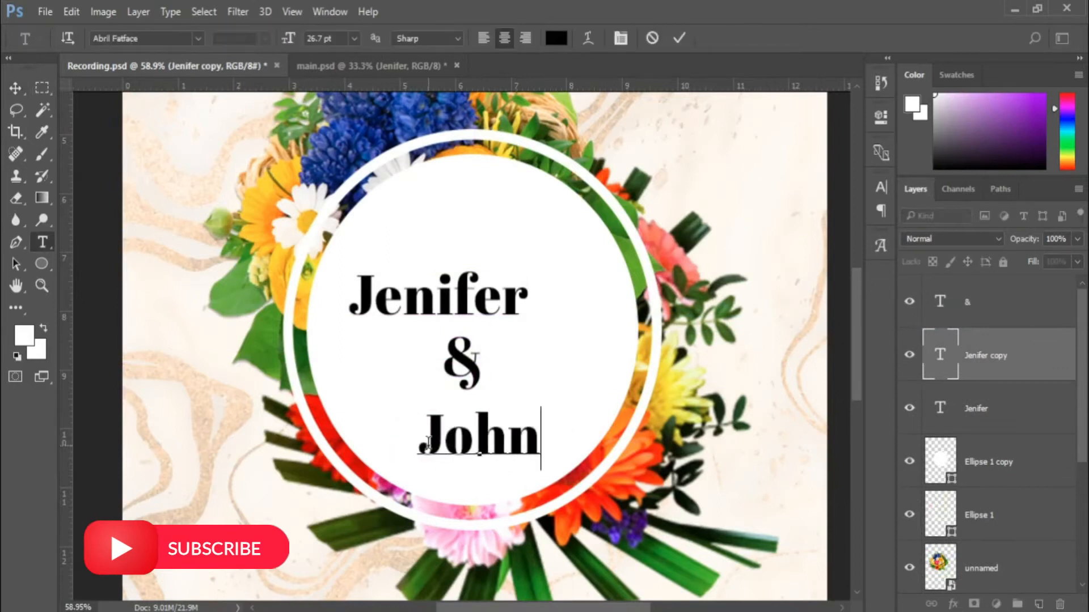
click(13, 86)
scroll(478, 449, up, 2)
drag(499, 452, 531, 443)
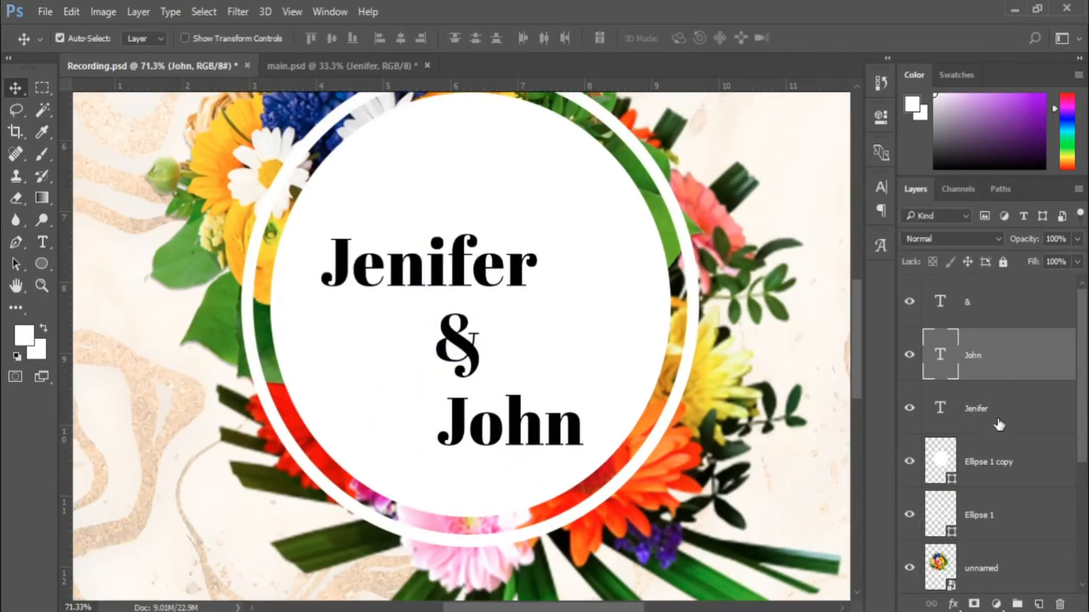
Move the two names and the ampersand slightly up together and fine-tune the position of the groom's name.
ctrl+click(997, 420)
ctrl+click(971, 297)
drag(506, 341, 512, 324)
scroll(514, 328, down, 1)
ctrl+click(571, 408)
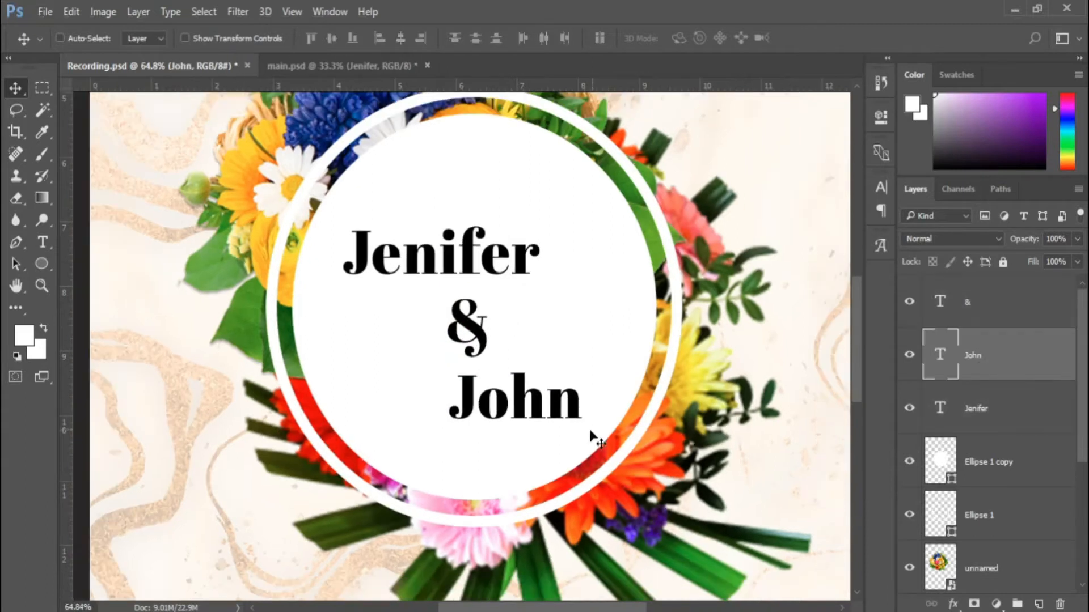
scroll(559, 412, up, 1)
drag(552, 401, 553, 403)
scroll(553, 402, down, 1)
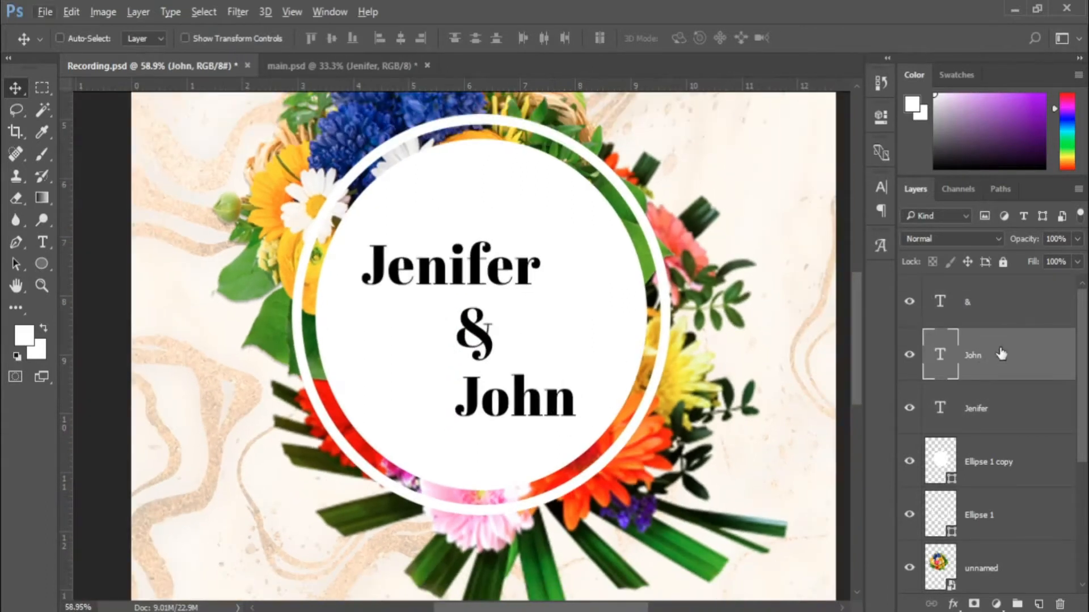
Draw a thin rectangle of about 130 × 15 px beside the ampersand on its right, above the text layers.
click(995, 309)
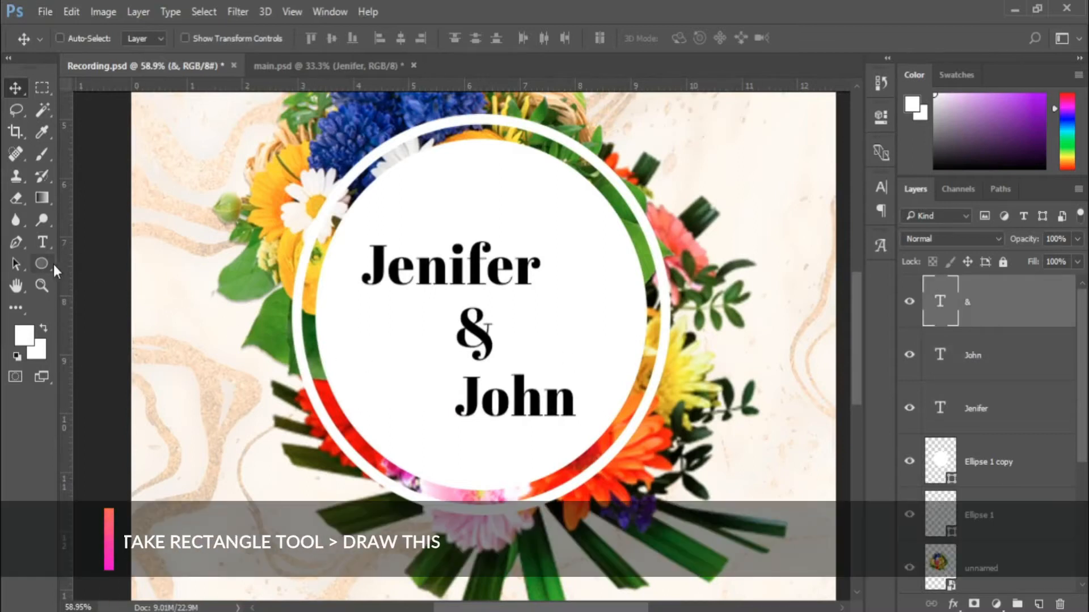
click(42, 264)
click(85, 264)
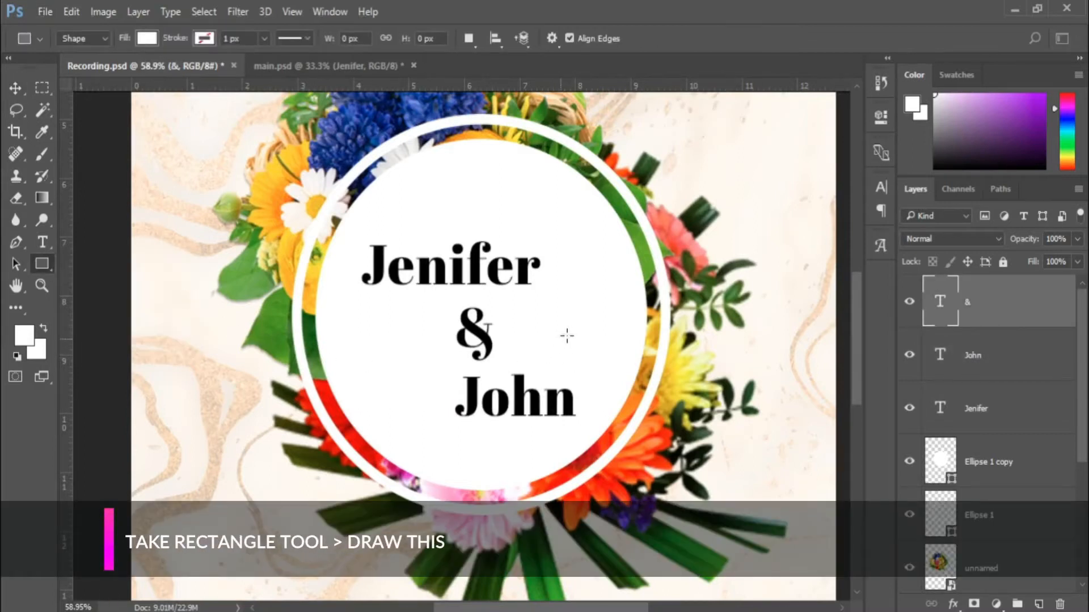
scroll(566, 336, up, 2)
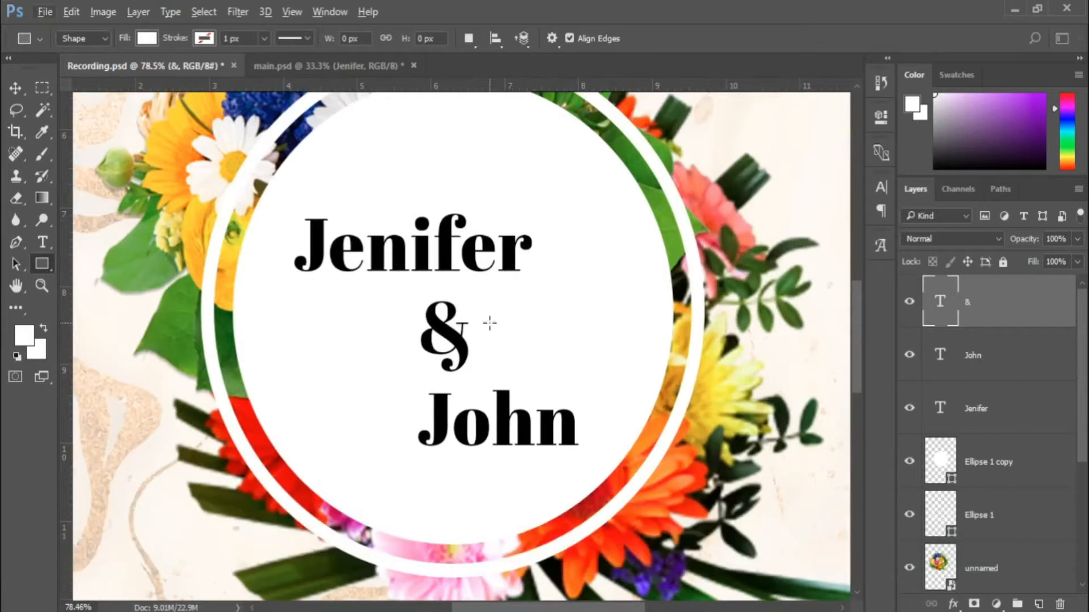
drag(492, 323, 573, 333)
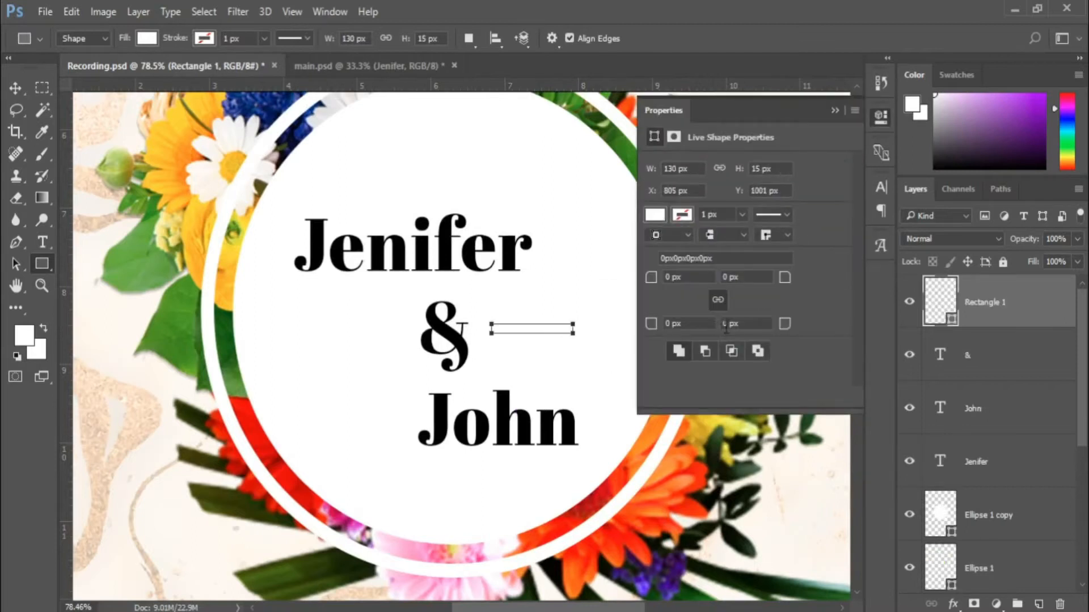
Fill the thin rectangle with black.
click(655, 214)
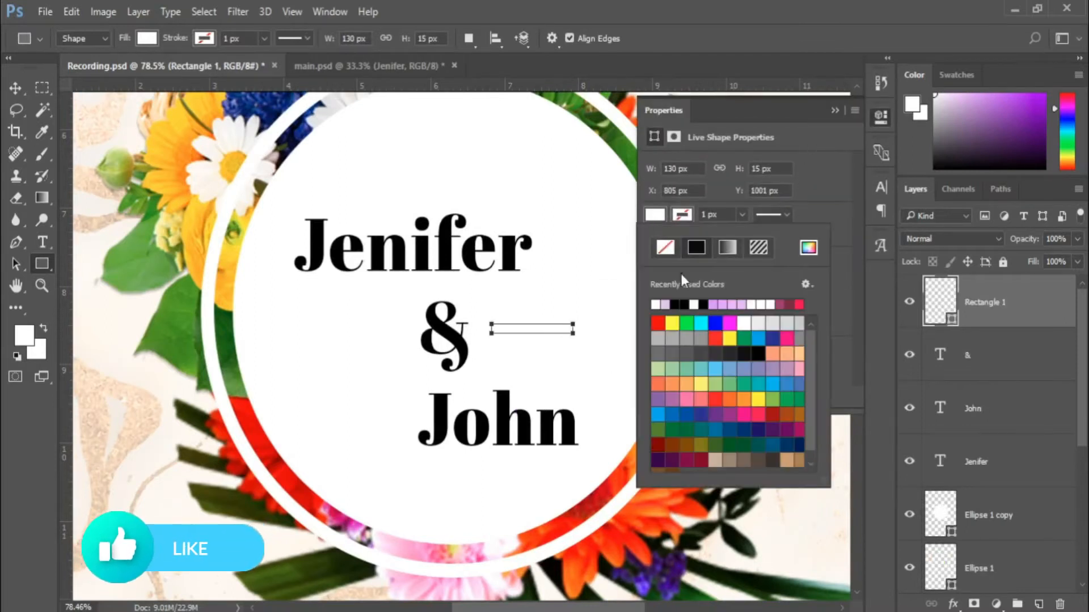
click(681, 304)
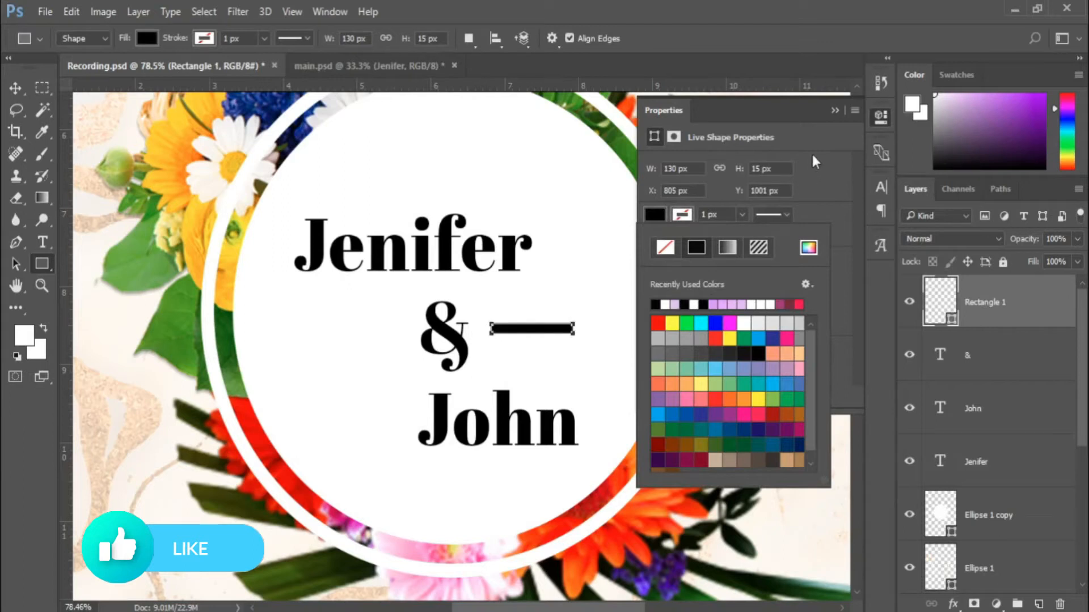
click(833, 111)
Align the black bar with the middle of the ampersand, make it slightly thinner and lengthen it to the right.
key(v)
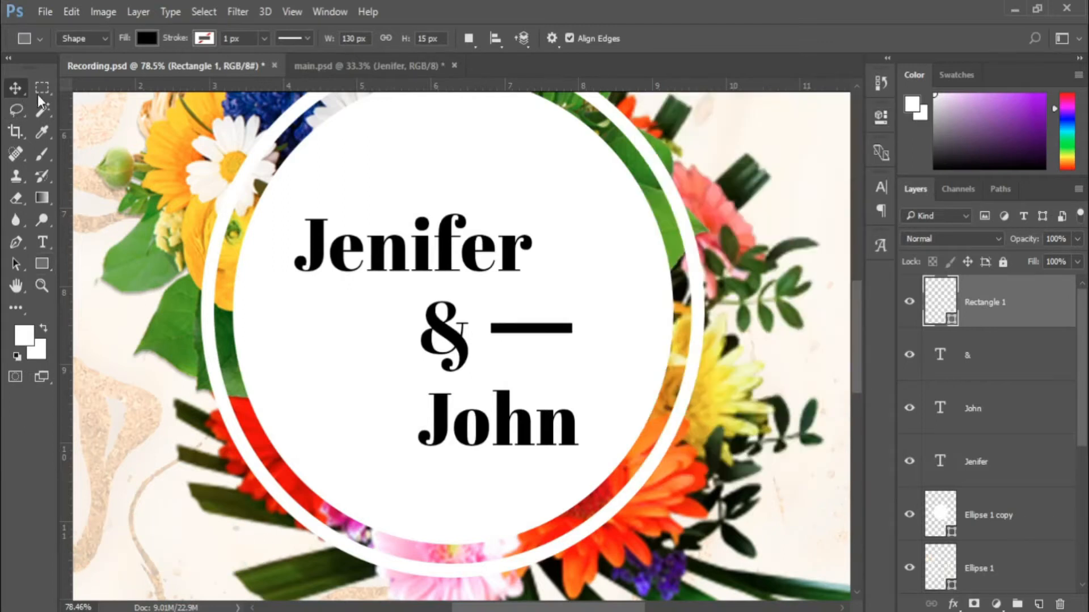
scroll(533, 386, up, 2)
scroll(533, 385, up, 2)
drag(556, 315, 558, 326)
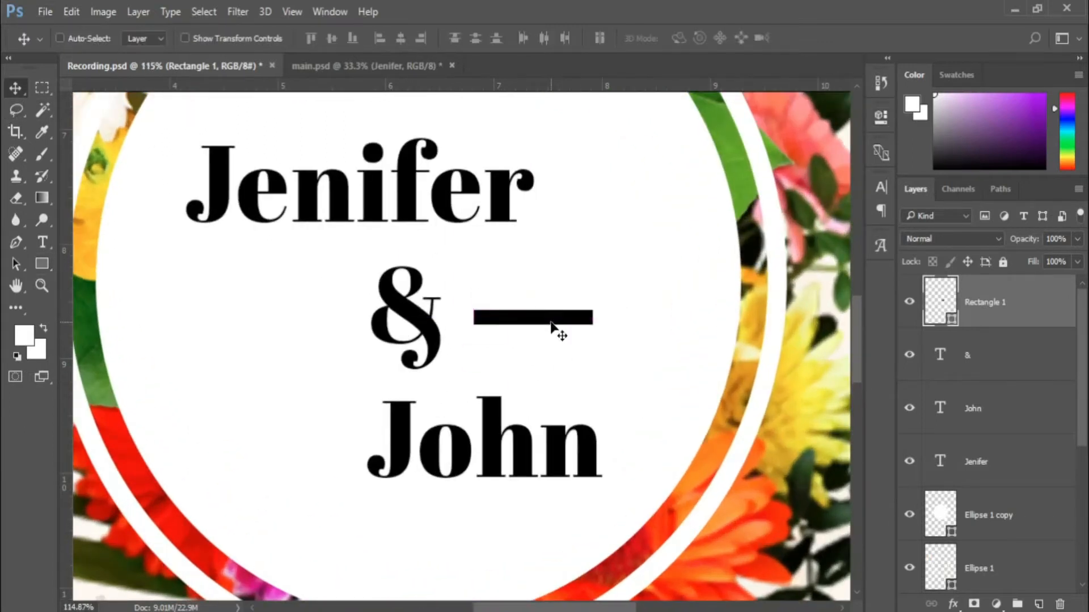
key(ctrl+t)
scroll(553, 328, up, 10)
drag(497, 295, 496, 303)
drag(682, 320, 710, 321)
key(Return)
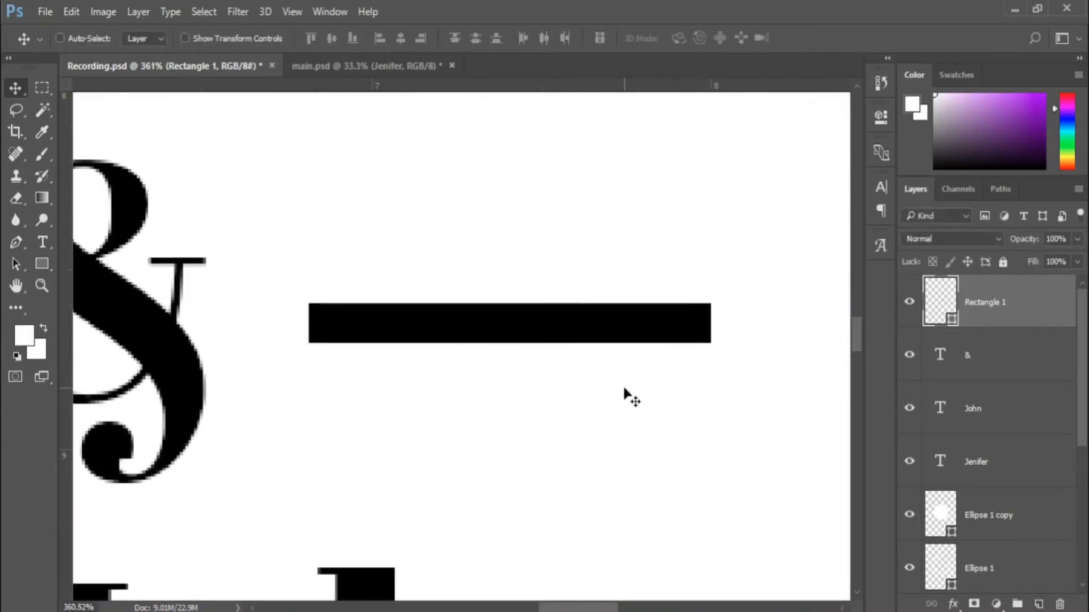
Duplicate the black bar to the ampersand's left side and nudge the whole text arrangement slightly up and right within the circle.
scroll(631, 397, down, 10)
drag(603, 381, 364, 377)
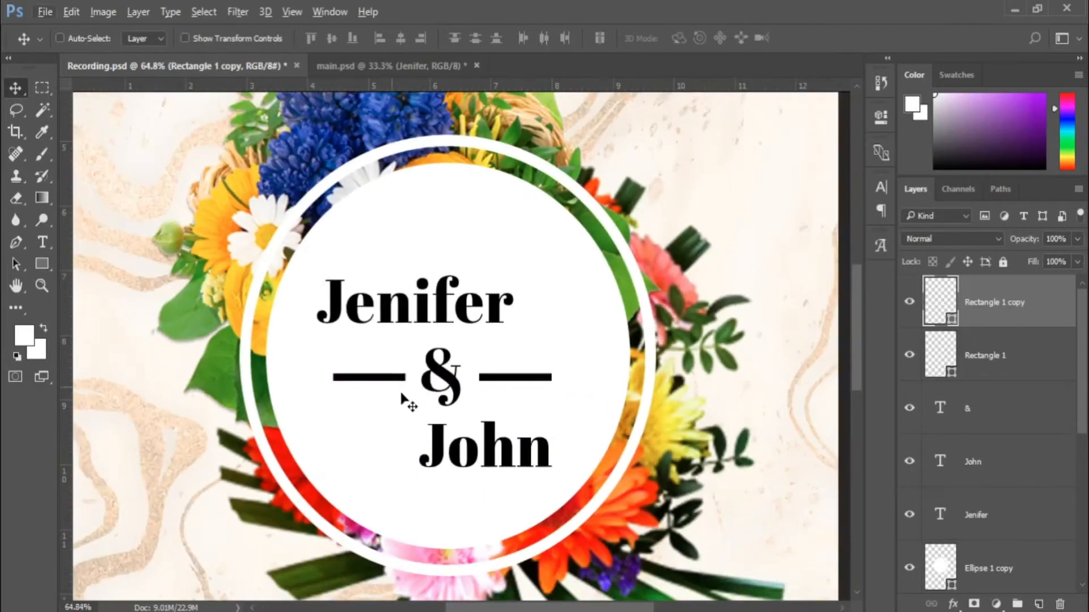
scroll(414, 401, up, 2)
key(ctrl+alt+a)
scroll(453, 369, up, 1)
drag(465, 341, 474, 323)
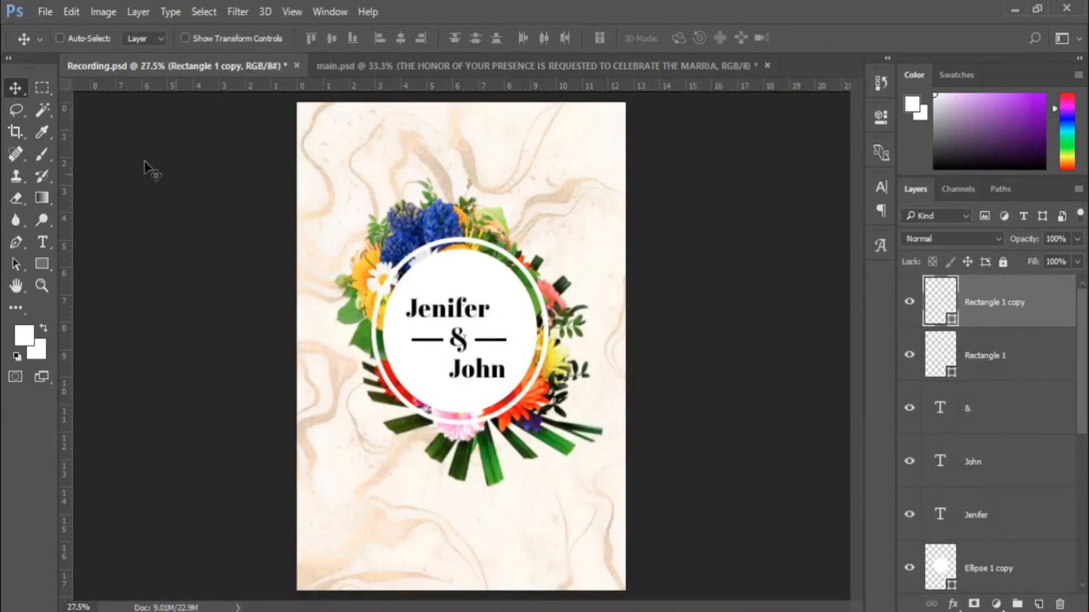
Add a paragraph text box across the poster's upper area reading "THE HONOR OF YOUR PRESENCE IS REQUESTED TO CELEBRATE THE MARRIAGE OF".
click(51, 243)
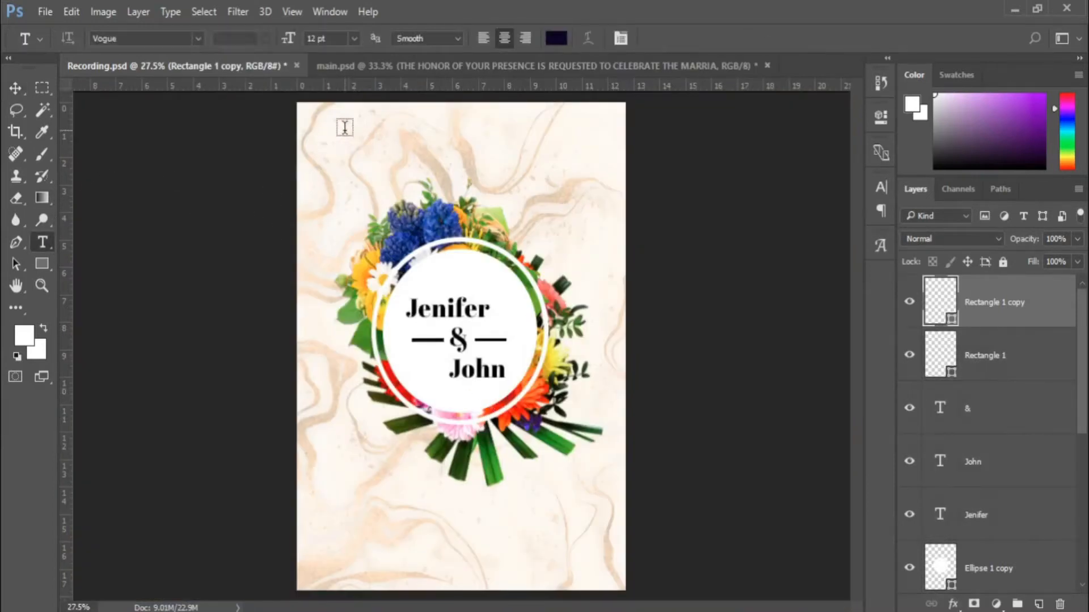
mouse_move(334, 129)
mouse_down()
mouse_move(418, 154)
mouse_move(525, 156)
mouse_move(604, 178)
mouse_up()
text(THE)
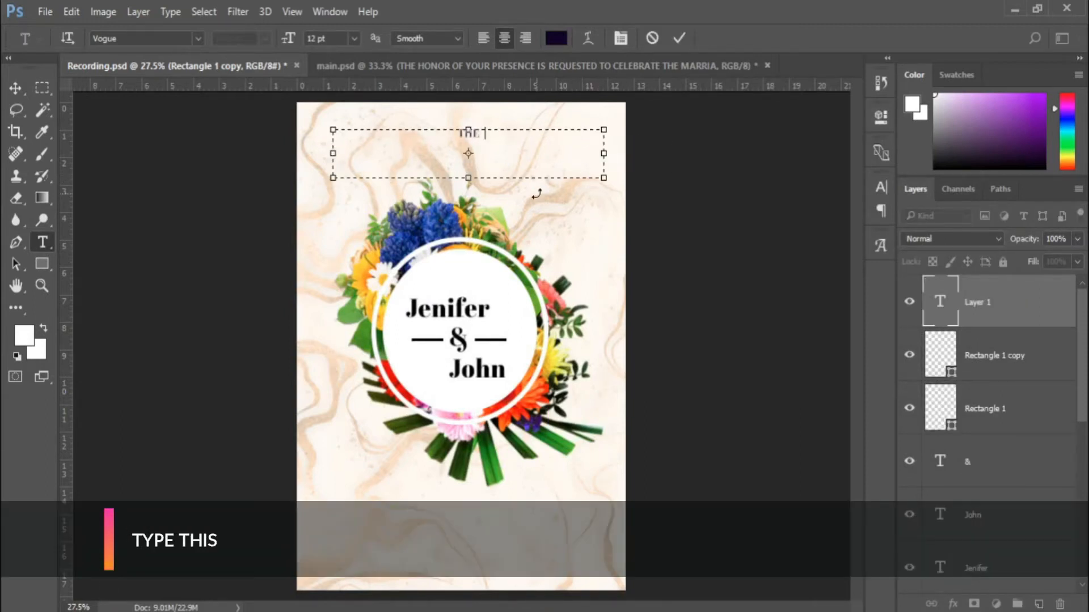
text( HONOR)
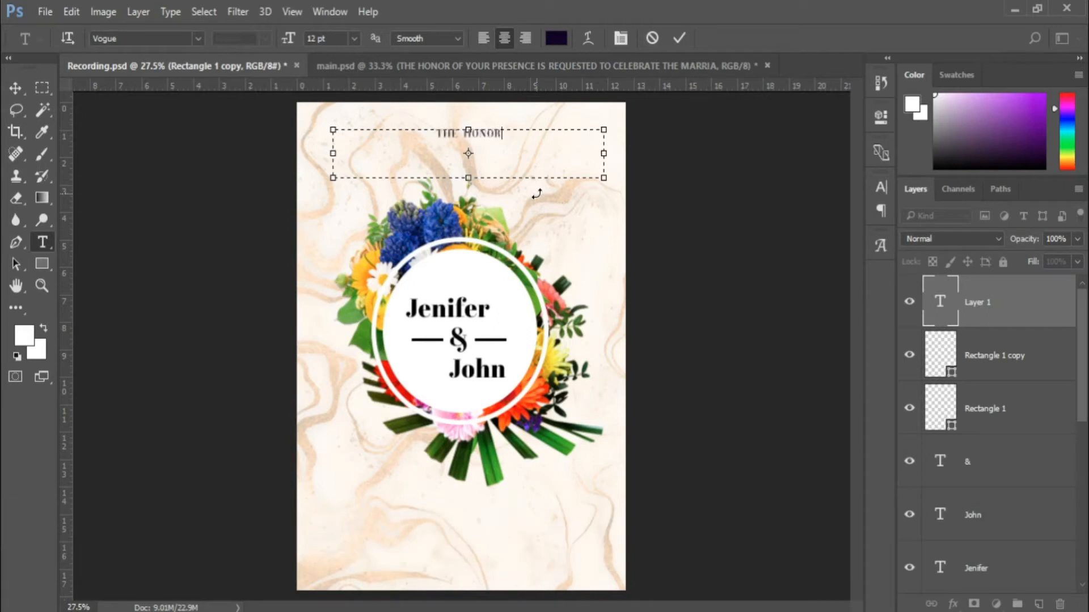
text( OF YOUR PRESE)
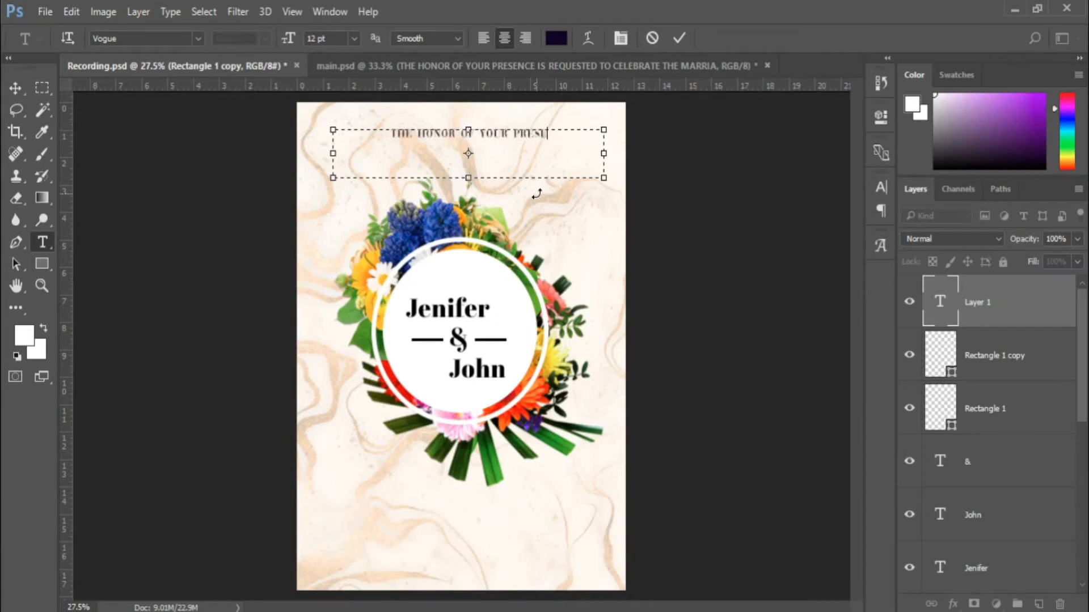
text(NCE IS REQUE)
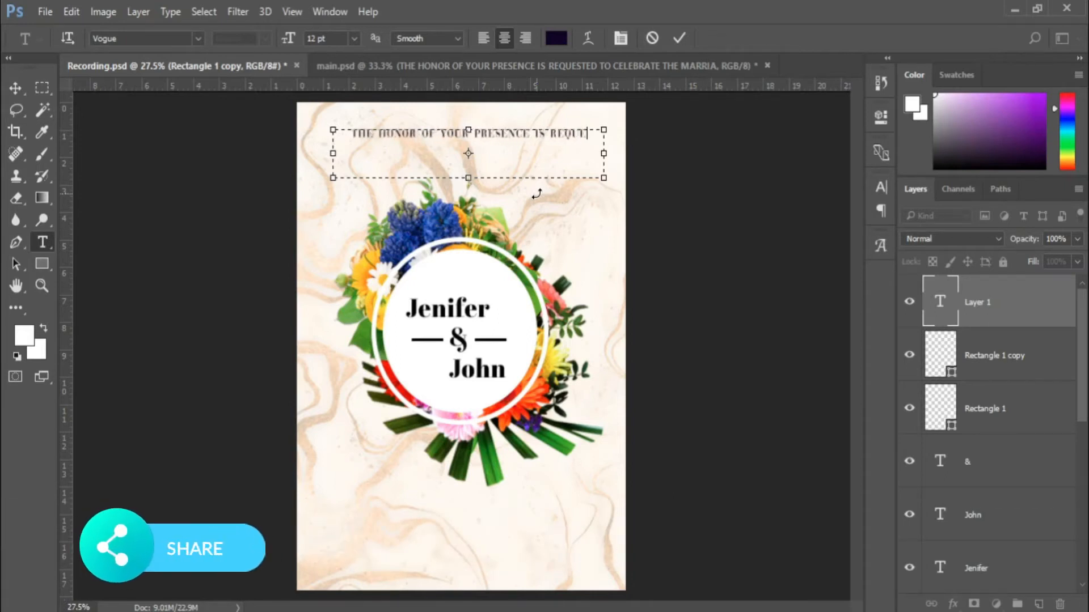
text(STED TO CELEBRATE)
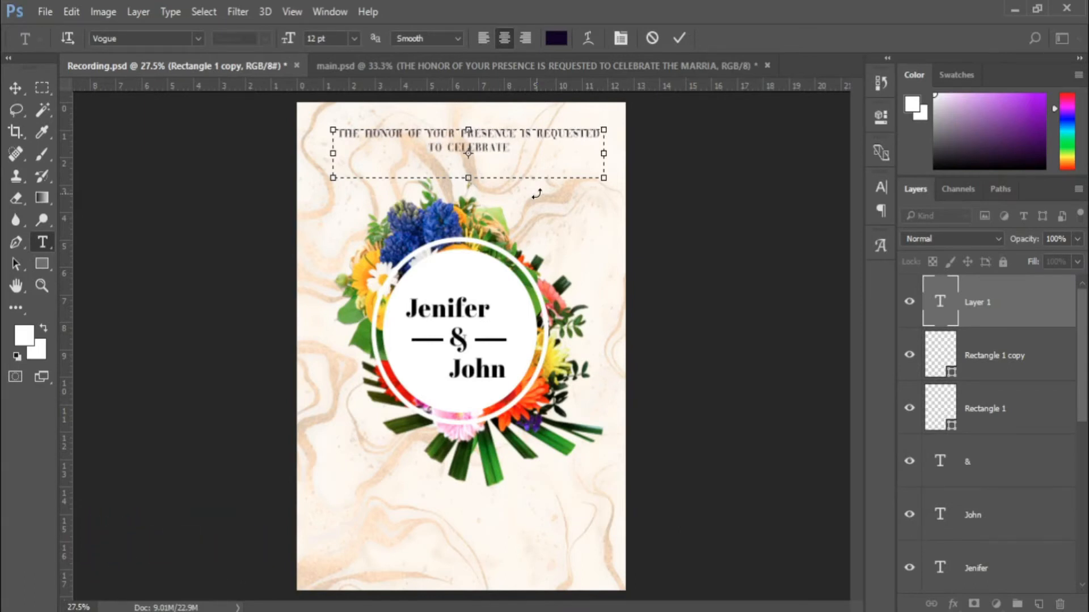
text( THE MARRIAGE OF)
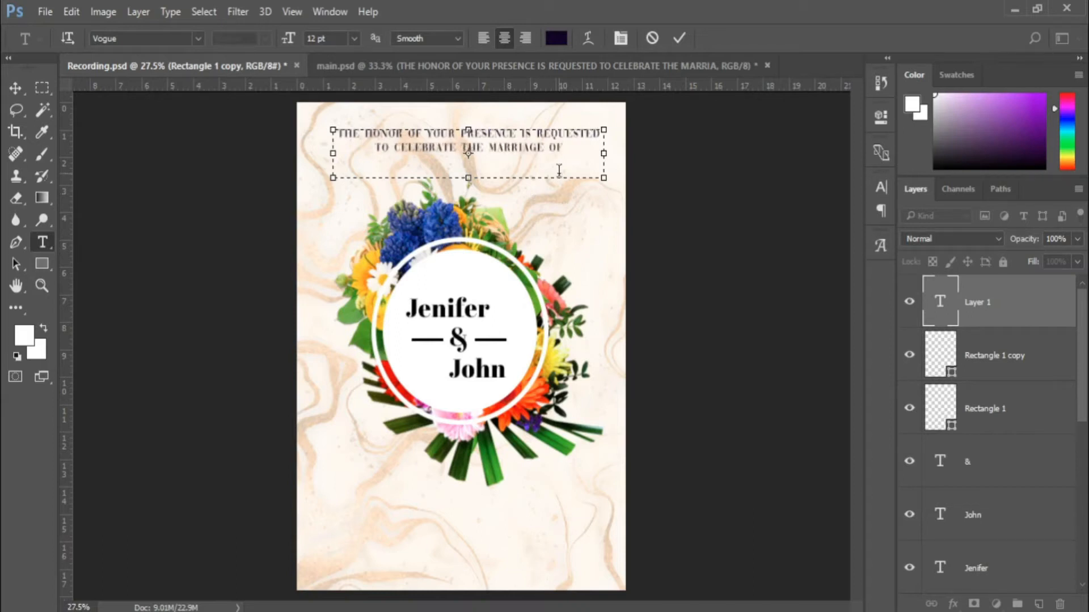
Finish editing the invitation text and move the block slightly down toward the bouquet.
key(ctrl+a)
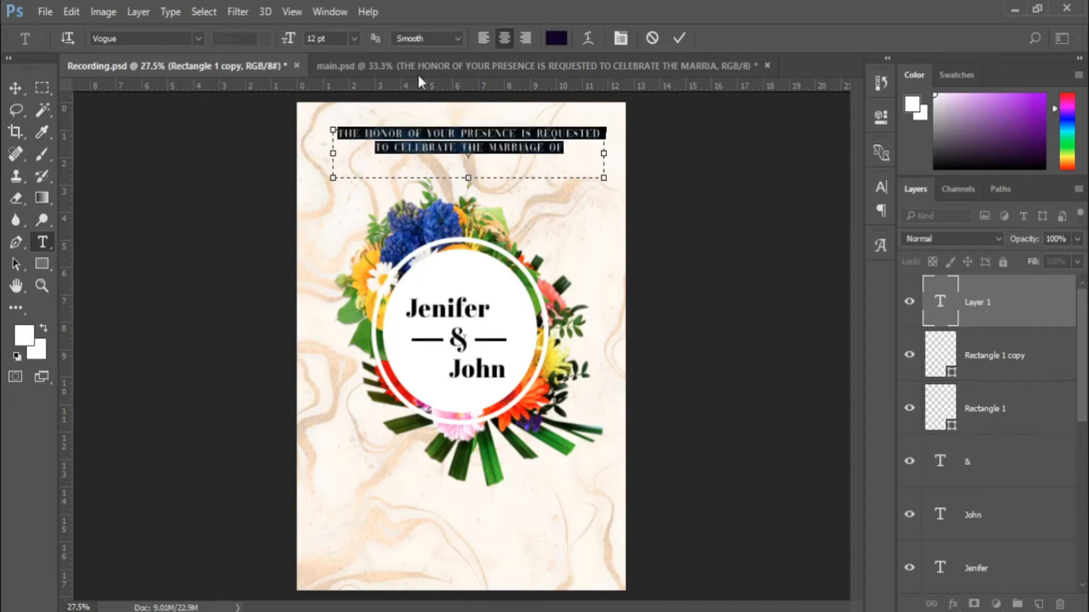
click(337, 40)
click(15, 87)
key(ctrl+plus)
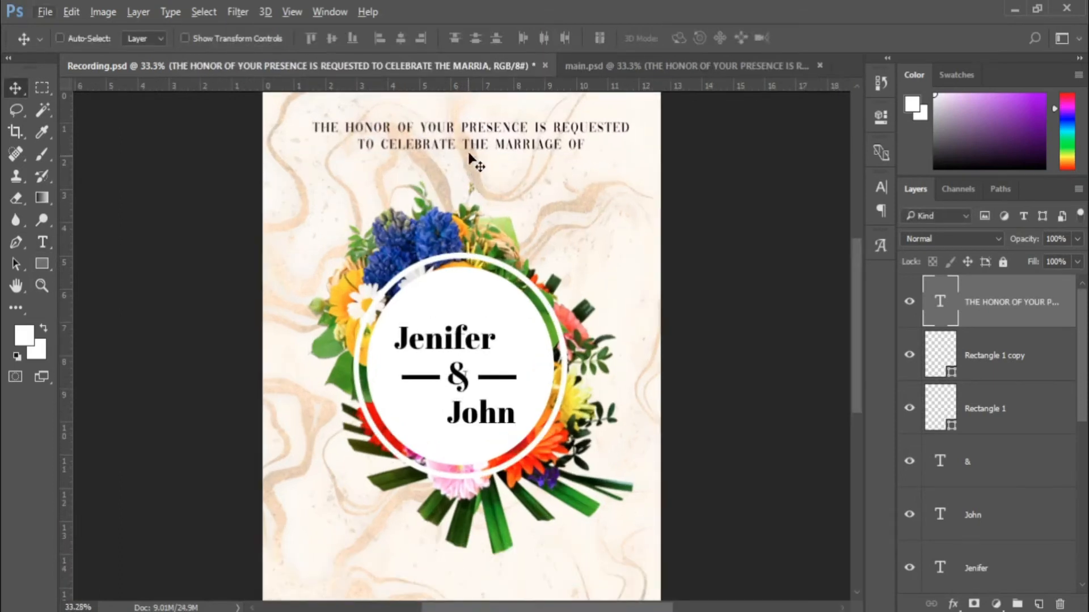
drag(475, 149, 483, 180)
key(ctrl+minus)
Rasterize the white ring's layer, Ellipse 1, and add a layer mask to it.
scroll(543, 276, up, 2)
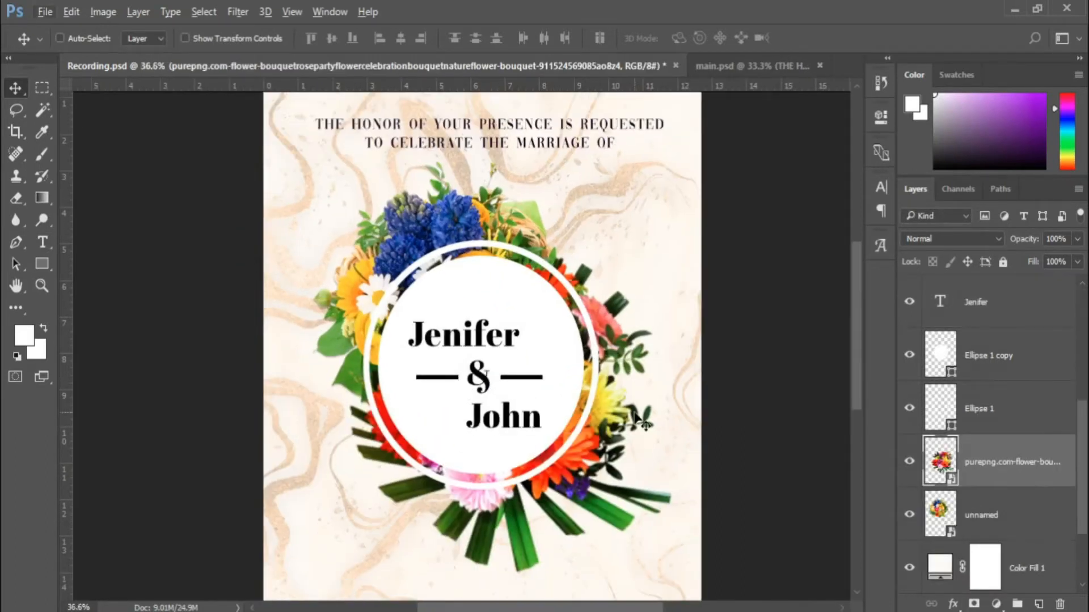
click(910, 410)
click(909, 409)
click(966, 411)
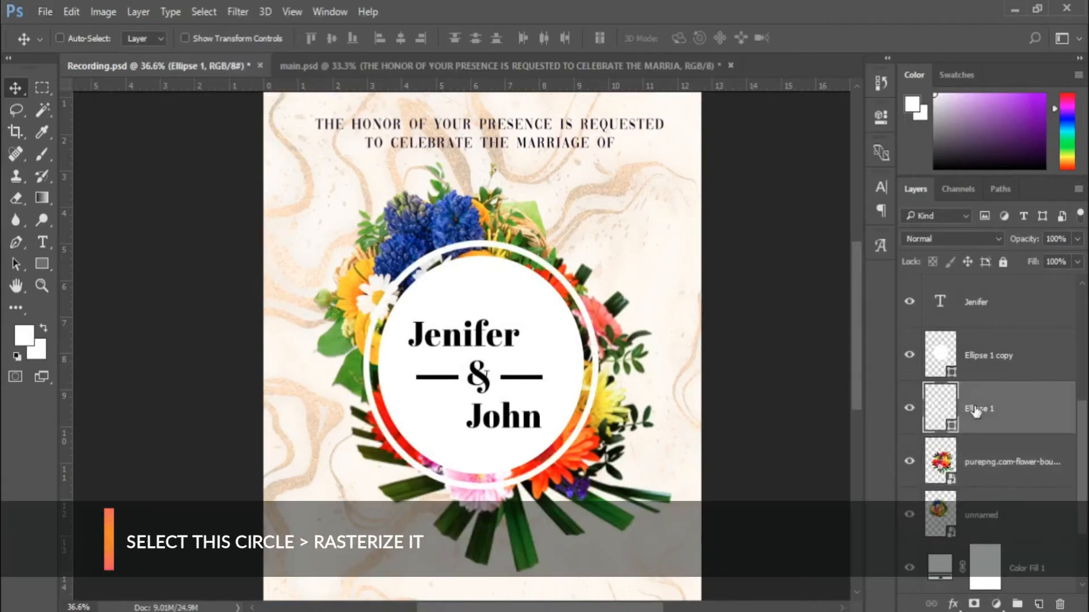
right_click(974, 406)
click(722, 324)
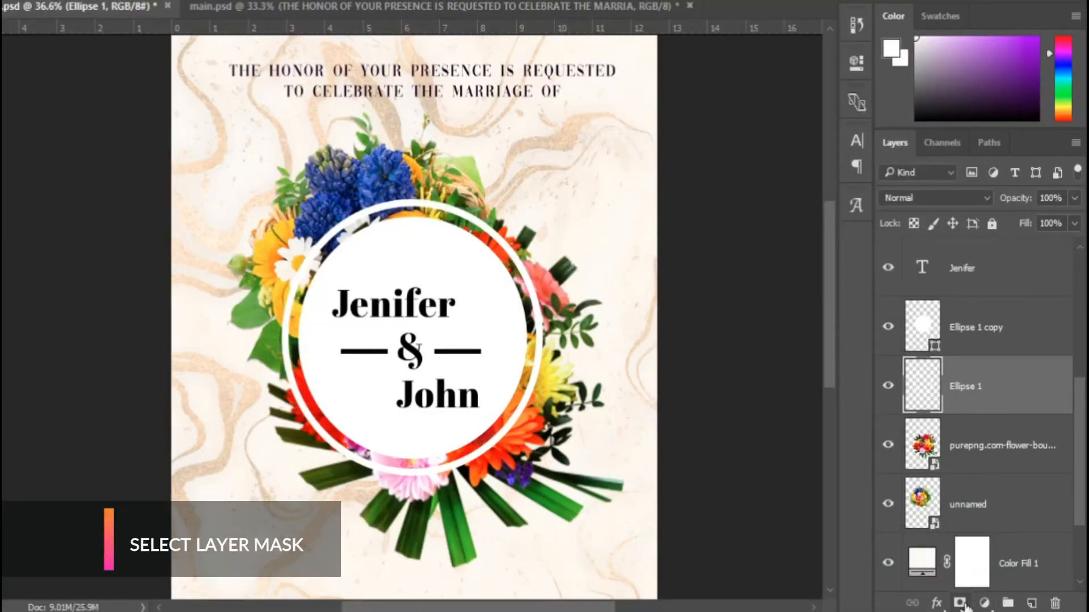
click(959, 603)
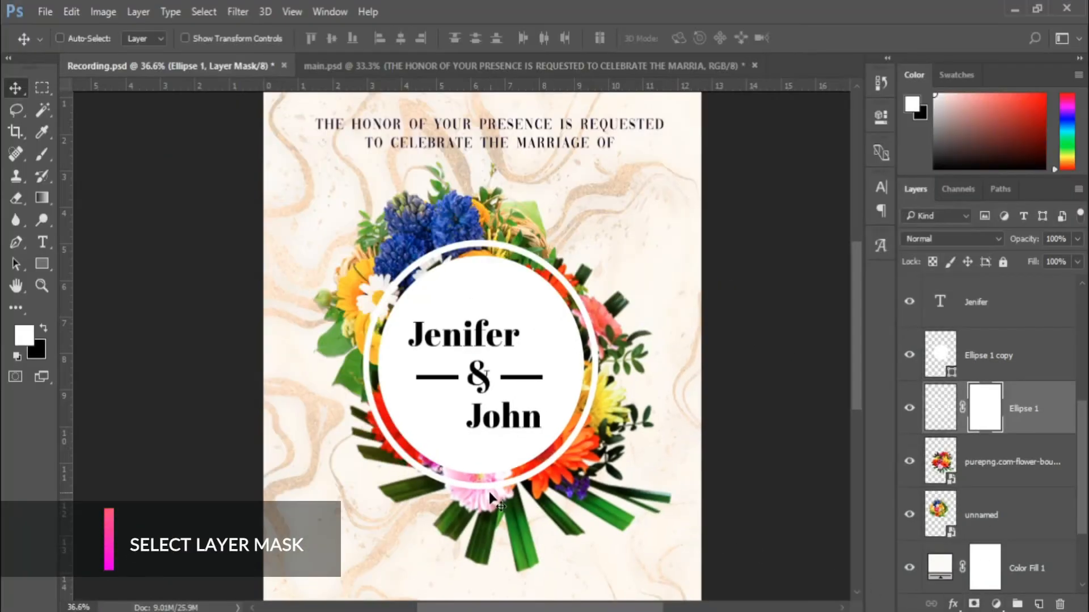
Paint black on the ring's mask with a 60 px hard round brush to hide it over the lower pink and orange flowers.
scroll(491, 499, up, 2)
key(b)
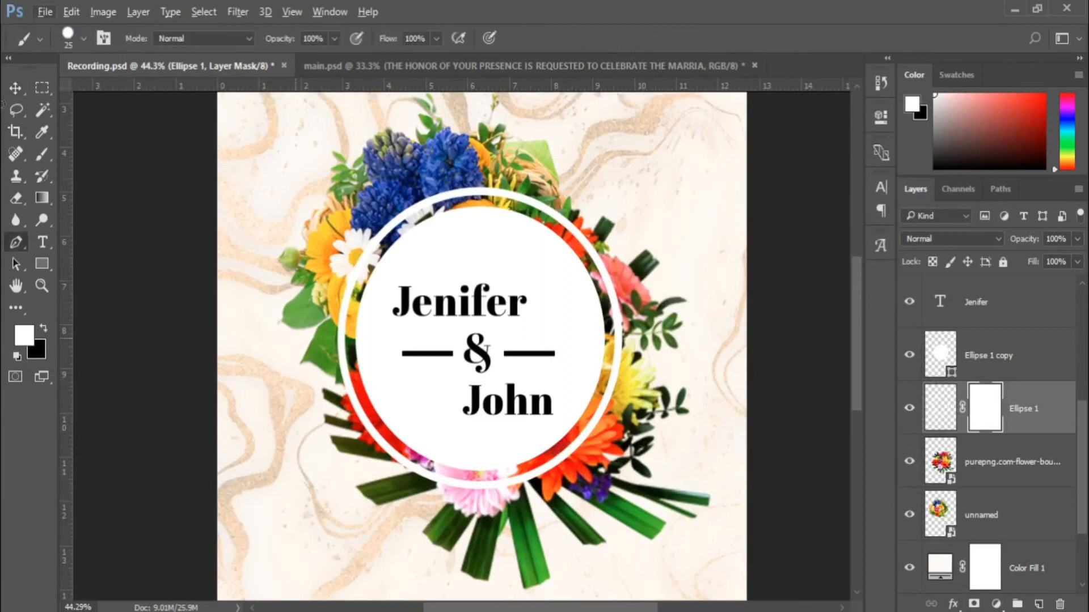
right_click(42, 153)
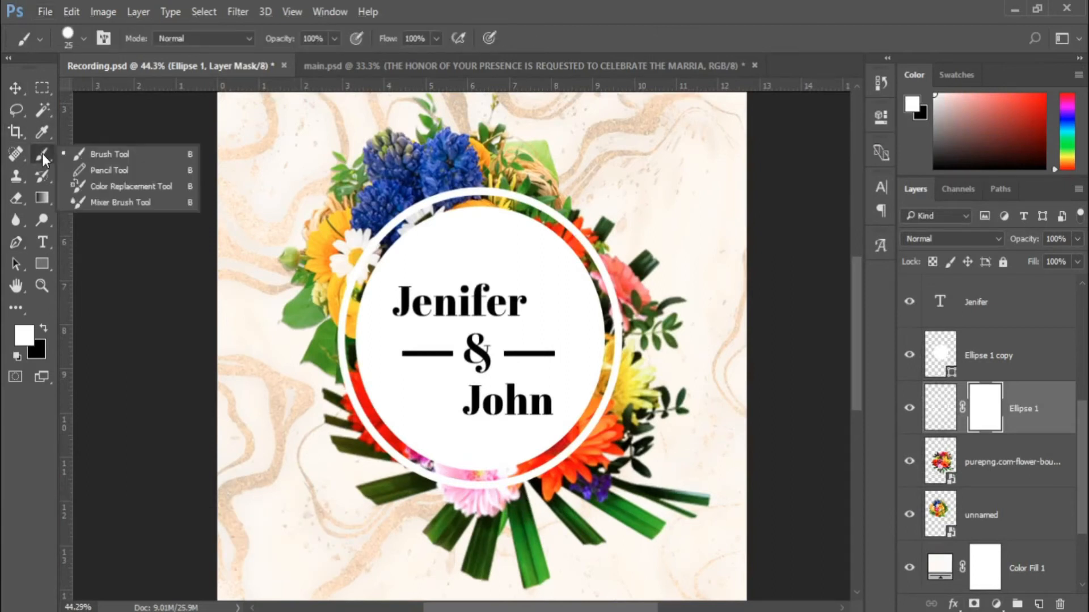
click(93, 155)
click(84, 39)
click(61, 199)
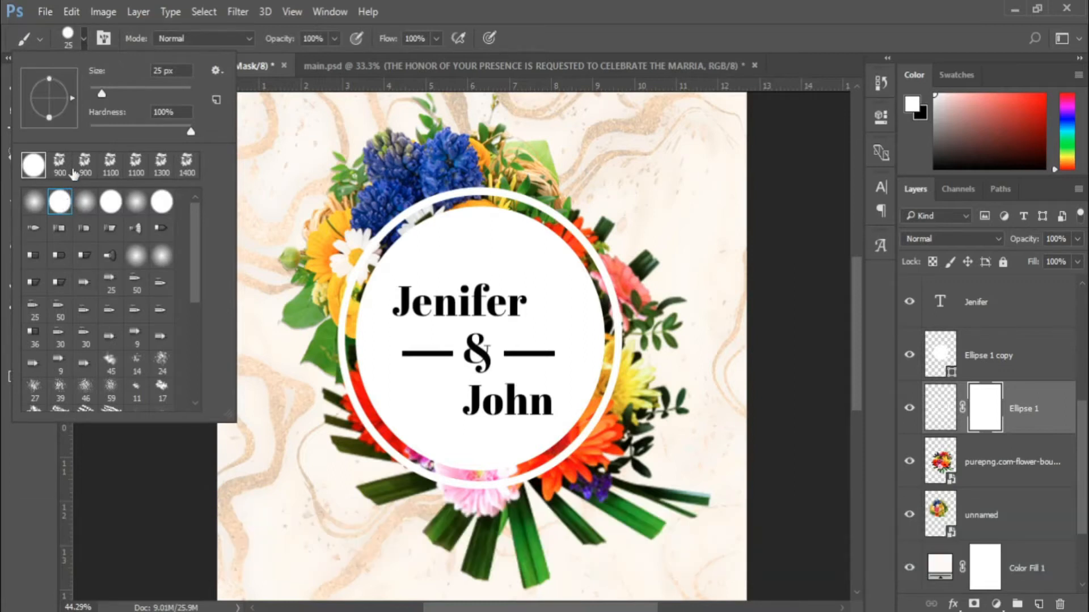
click(83, 44)
scroll(519, 474, up, 5)
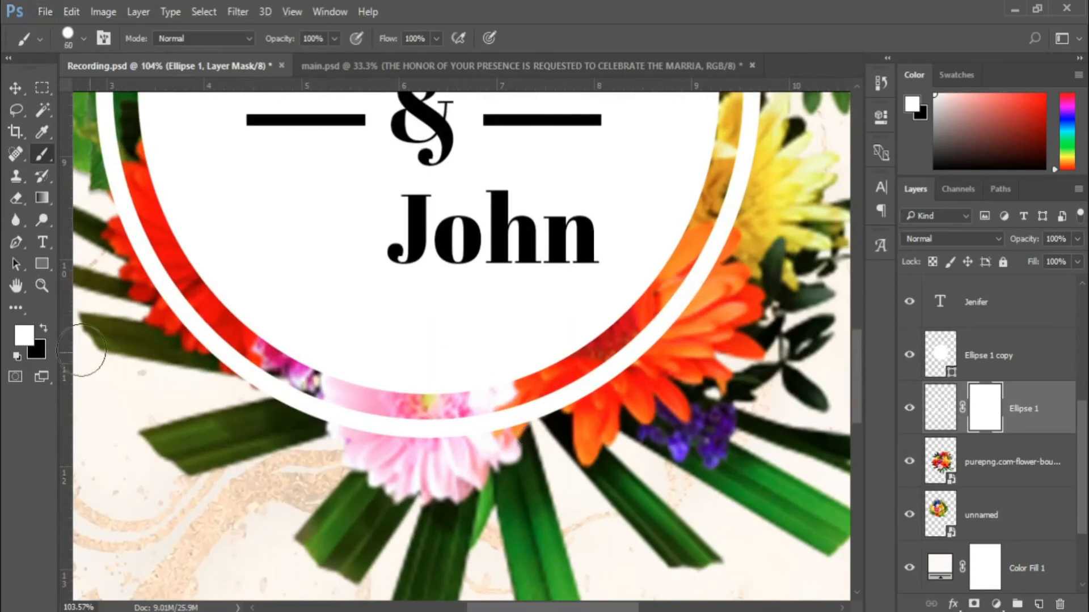
mouse_move(652, 355)
mouse_down()
mouse_move(658, 331)
mouse_move(513, 409)
mouse_move(449, 425)
mouse_move(363, 423)
mouse_up()
mouse_move(529, 386)
mouse_down()
mouse_move(696, 310)
mouse_move(684, 290)
mouse_move(703, 257)
mouse_move(710, 270)
mouse_move(726, 248)
mouse_up()
scroll(714, 258, up, 6)
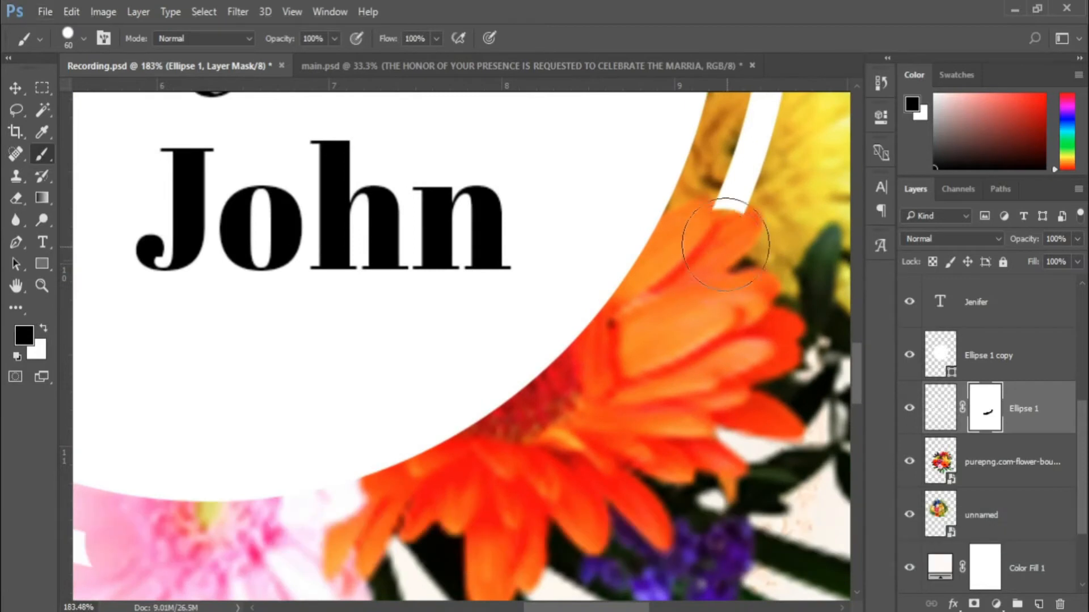
scroll(376, 450, down, 4)
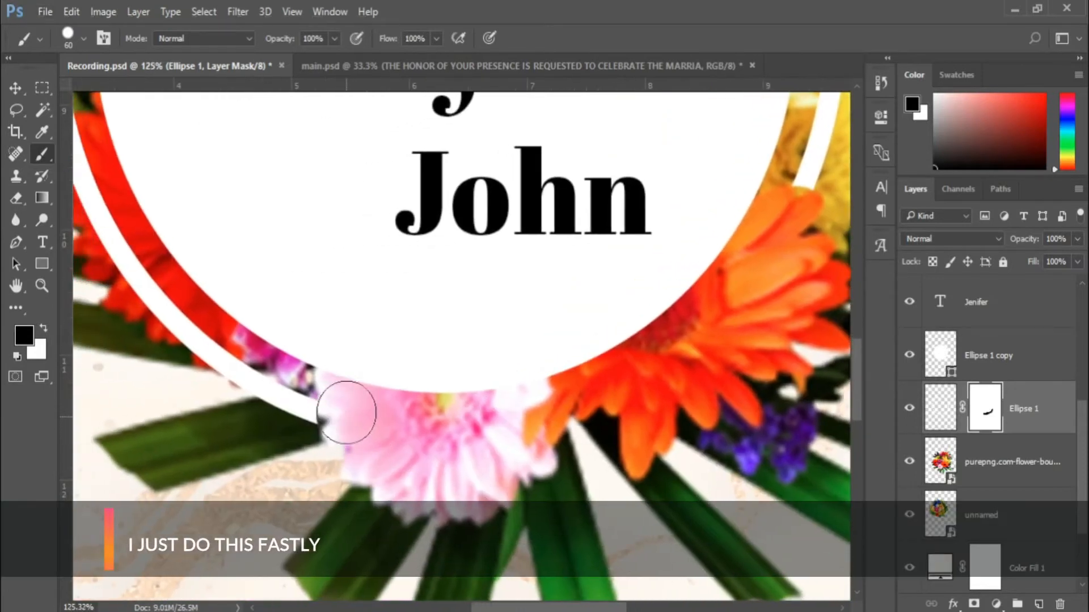
Paint white on the mask with a 10 px brush to extend the ring's end neatly to the orange petals beside the yellow flower.
scroll(607, 359, up, 2)
scroll(644, 323, up, 4)
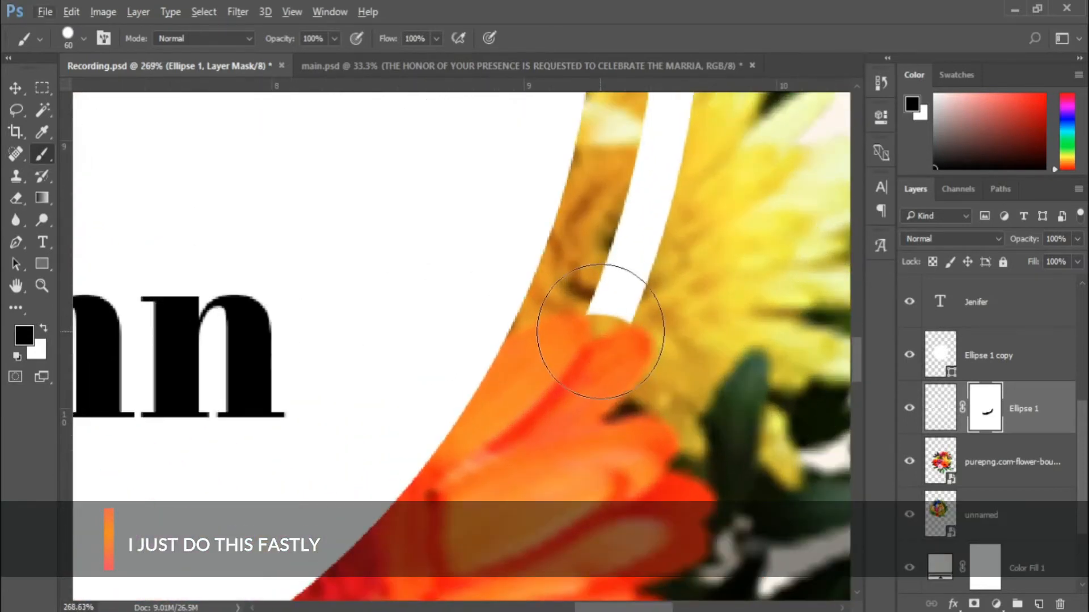
key(x)
scroll(641, 284, up, 2)
key(bracketleft)
key(bracketleft)
key(bracketleft)
key(bracketleft)
key(bracketleft)
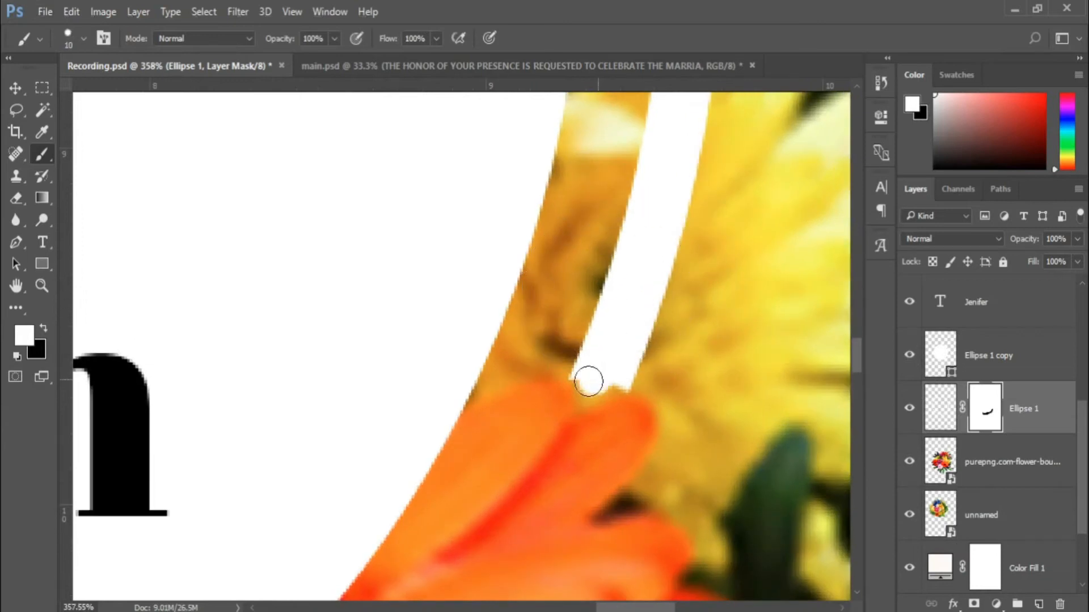
drag(581, 388, 619, 383)
scroll(577, 392, down, 6)
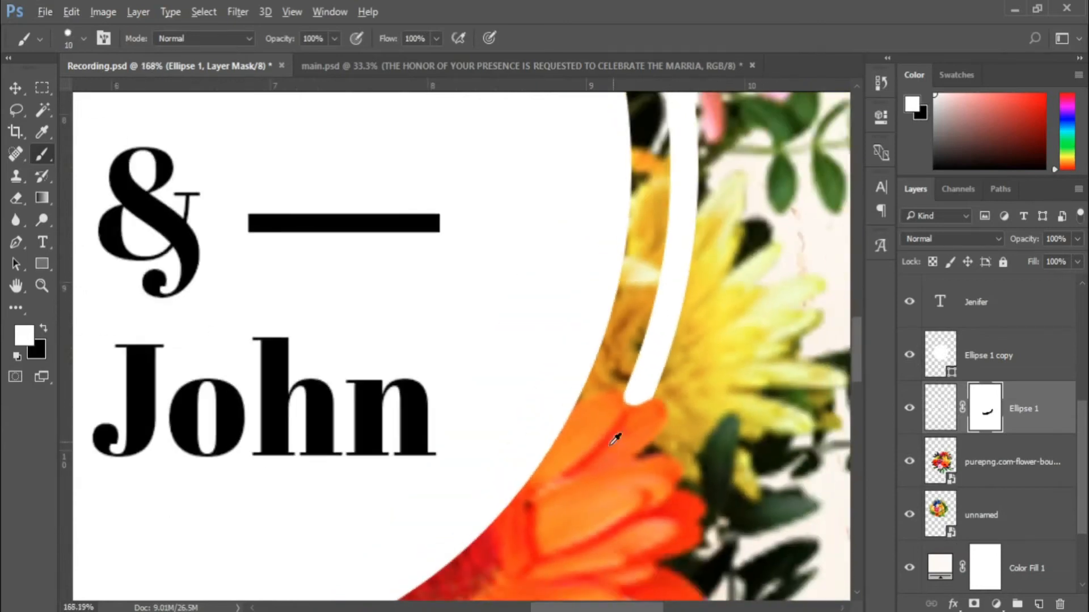
Restore the ring's other lower end up to the edge of the pink flower with the 10 px white brush.
scroll(406, 450, up, 5)
scroll(406, 450, up, 2)
mouse_move(397, 403)
mouse_down()
mouse_move(414, 425)
mouse_move(453, 438)
mouse_up()
mouse_move(385, 384)
mouse_down()
mouse_move(410, 423)
mouse_move(432, 433)
mouse_move(405, 415)
mouse_move(387, 369)
mouse_up()
scroll(439, 433, down, 8)
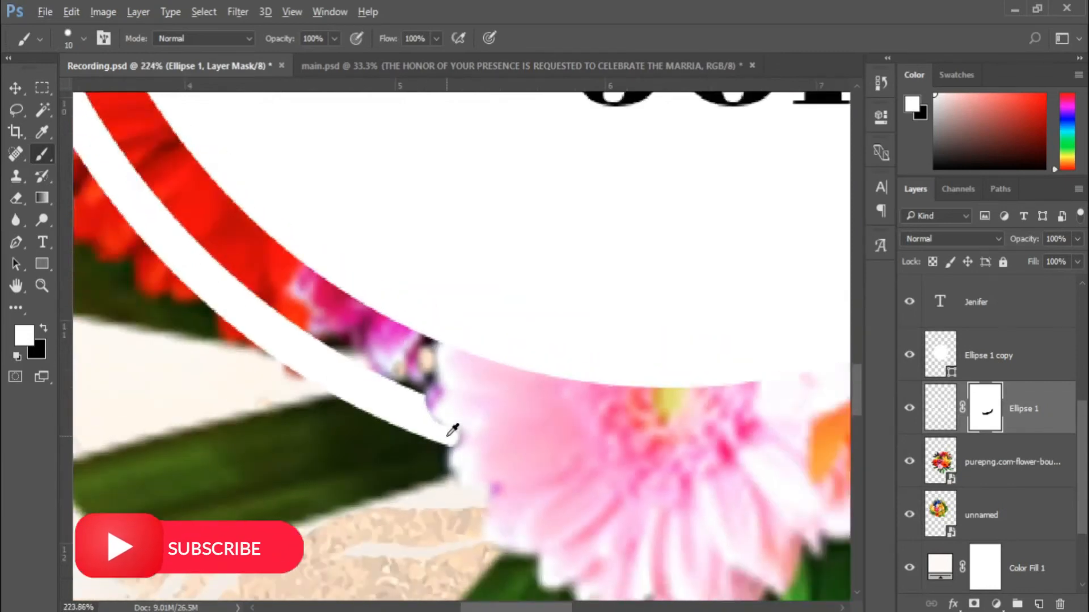
scroll(445, 377, up, 2)
Paint black on the ring's mask with a 25 px brush to hide the ring where it crosses the white daisy.
scroll(445, 377, up, 6)
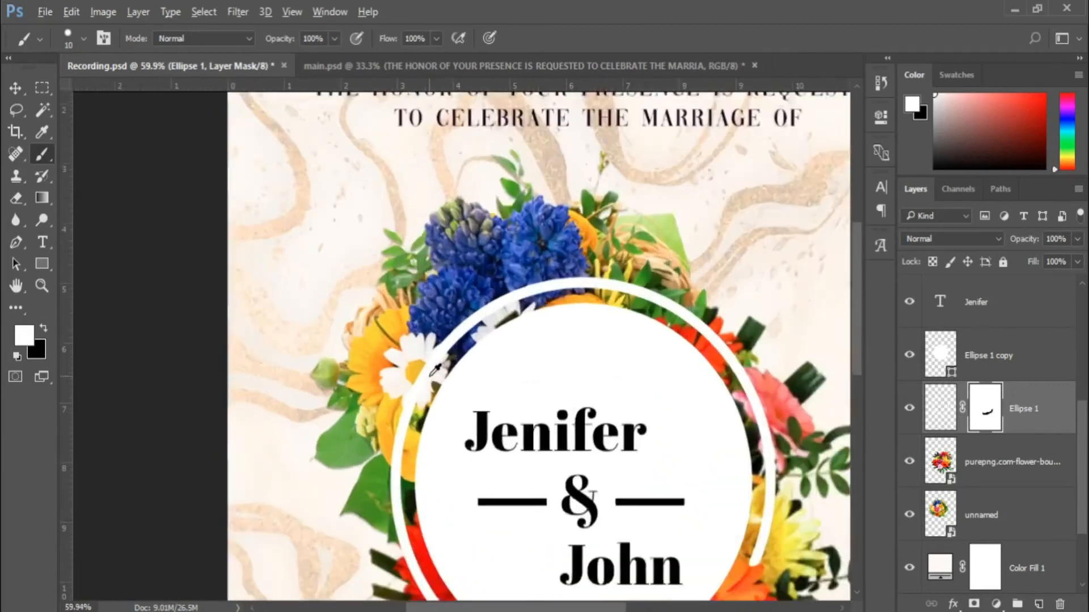
key(x)
mouse_move(456, 358)
mouse_down()
mouse_move(474, 319)
mouse_move(425, 412)
mouse_move(455, 327)
mouse_move(488, 302)
mouse_move(371, 500)
mouse_move(355, 502)
mouse_move(452, 395)
mouse_move(494, 312)
mouse_up()
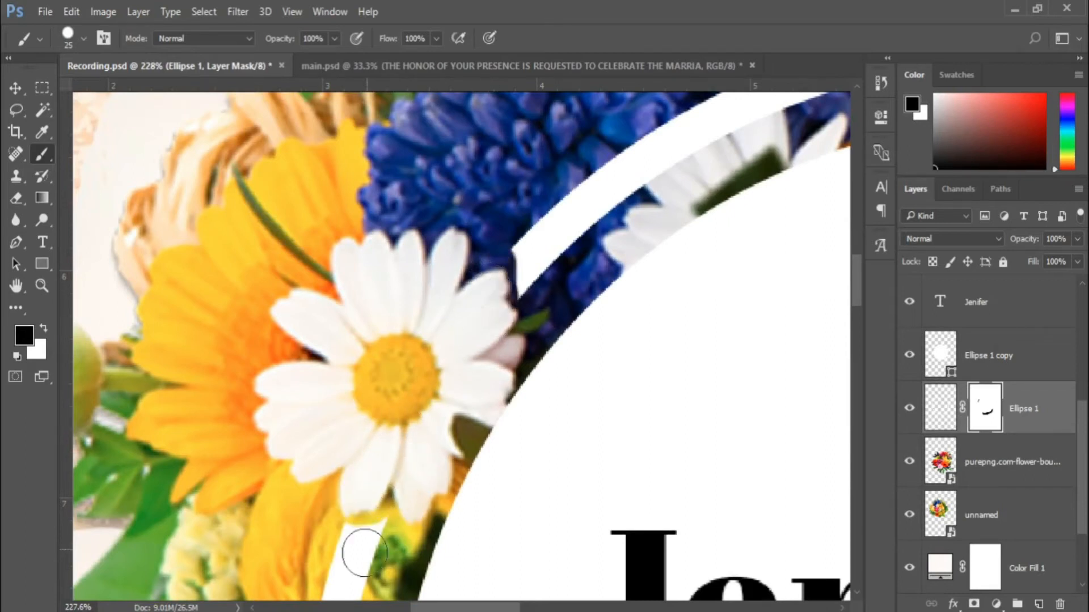
scroll(363, 553, down, 4)
Restore the ring around the daisy's lower petals by painting white on the mask with 10 px and 5 px brushes.
key(x)
scroll(375, 497, up, 3)
key(bracketleft)
key(bracketleft)
key(bracketleft)
mouse_move(365, 476)
mouse_down()
mouse_move(403, 462)
mouse_move(343, 477)
mouse_move(435, 434)
mouse_up()
scroll(435, 435, up, 1)
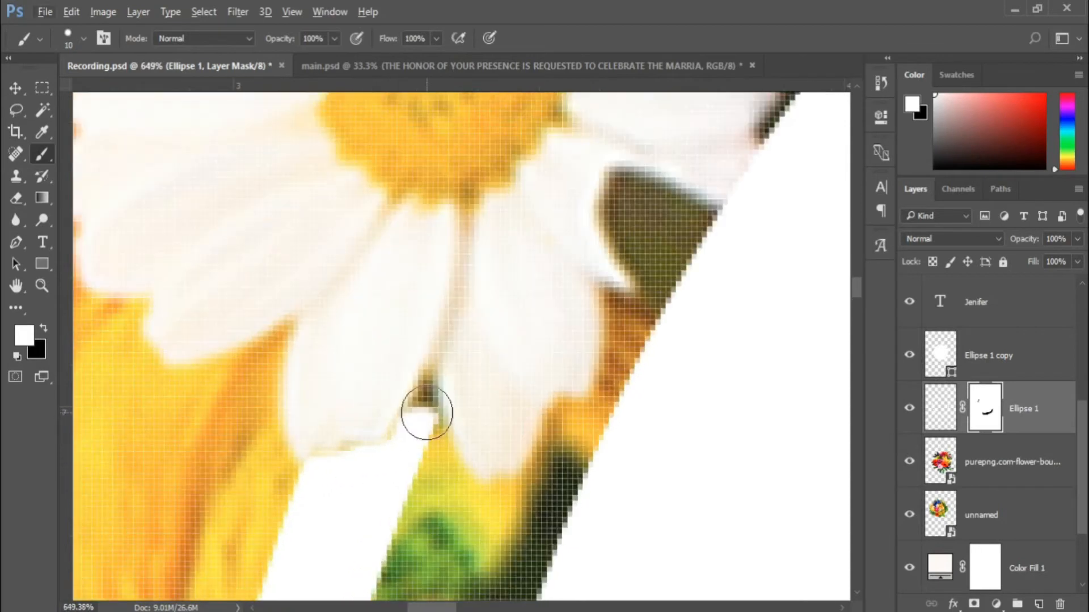
mouse_move(427, 391)
mouse_down()
mouse_move(424, 416)
mouse_move(431, 382)
mouse_move(402, 439)
mouse_up()
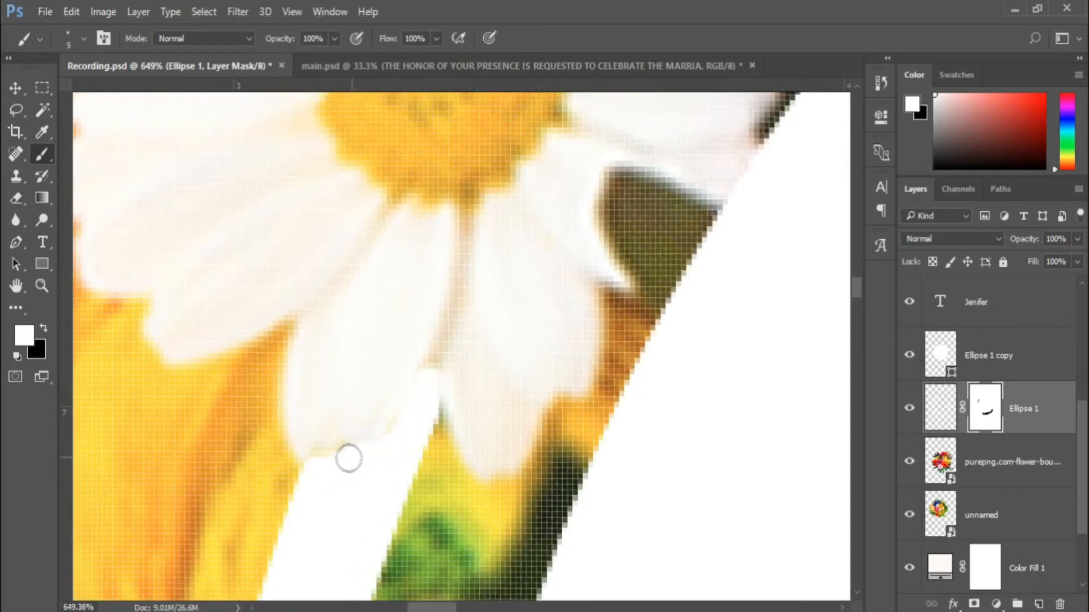
scroll(431, 413, down, 5)
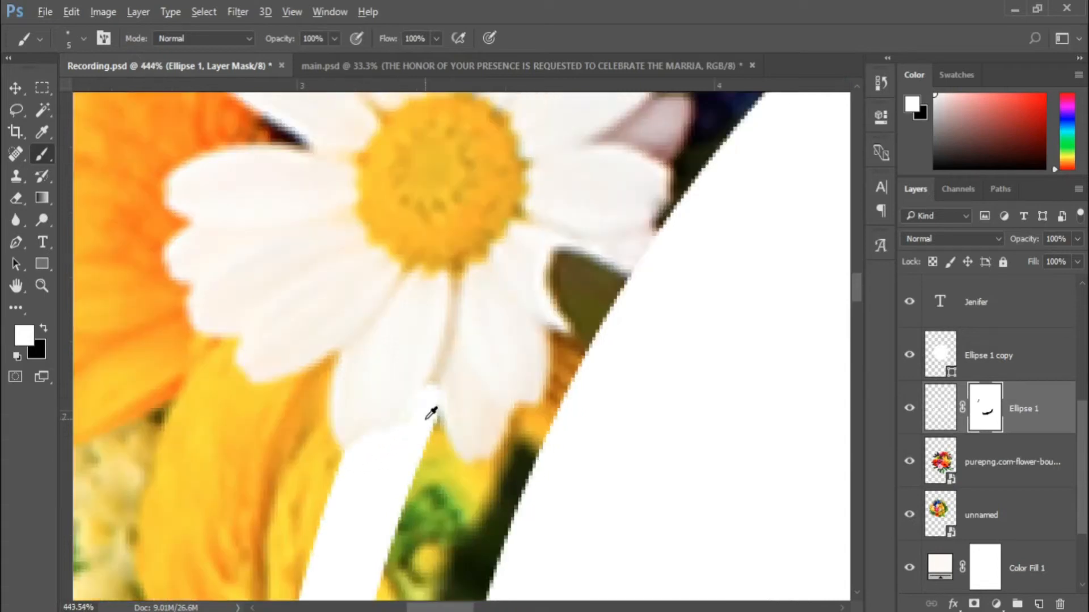
Restore the ring's end against the daisy's upper petals beside the blue flowers with the 5 px white brush.
scroll(474, 348, up, 5)
drag(513, 321, 503, 440)
mouse_move(496, 316)
mouse_down()
mouse_move(504, 420)
mouse_move(488, 440)
mouse_move(499, 463)
mouse_move(482, 328)
mouse_move(452, 343)
mouse_up()
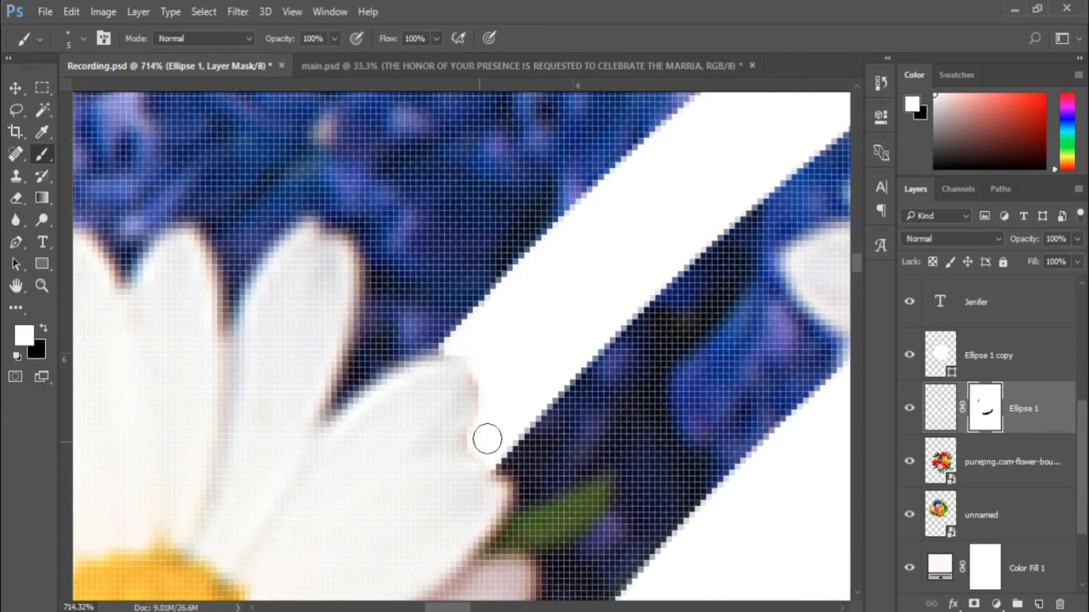
scroll(456, 335, down, 10)
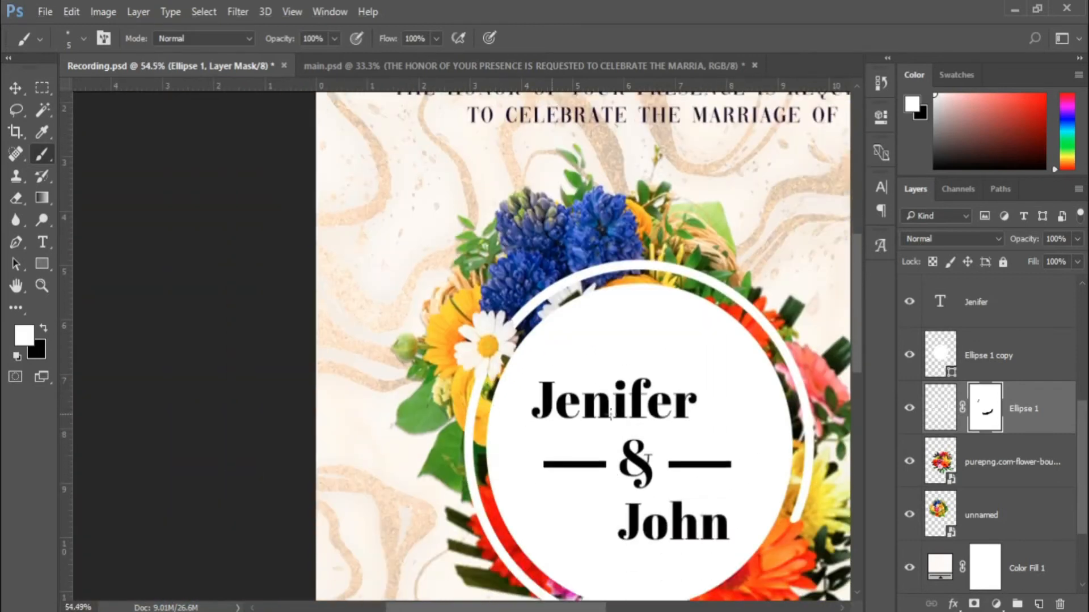
Paint black on the mask with a 25 px brush to hide the ring over the upper red-orange flower.
scroll(640, 374, up, 5)
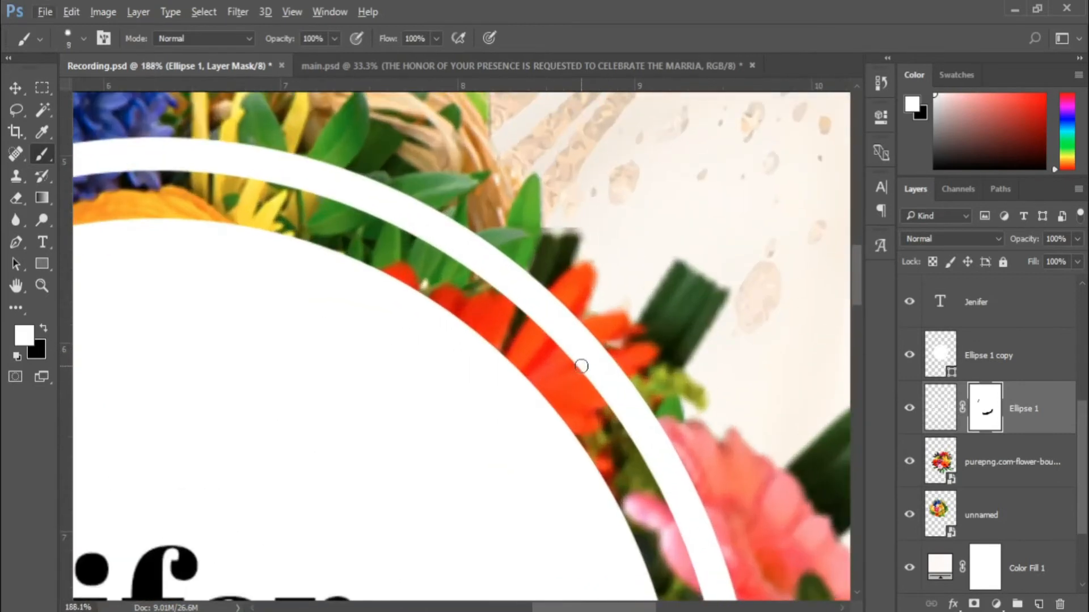
key(x)
mouse_move(590, 356)
mouse_down()
mouse_move(553, 314)
mouse_move(556, 329)
mouse_move(597, 345)
mouse_move(603, 393)
mouse_up()
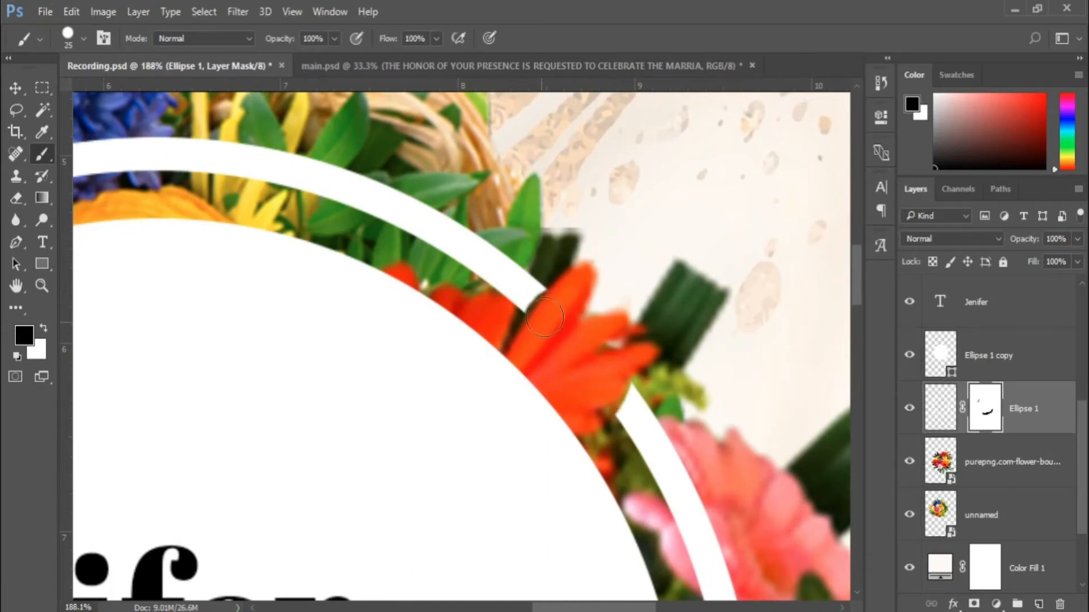
Paint white on the mask with the 25 px brush to refine both ring ends against the red-orange flower's petals.
scroll(583, 350, up, 3)
key(x)
mouse_move(662, 461)
mouse_down()
mouse_move(682, 420)
mouse_move(671, 467)
mouse_up()
drag(496, 255, 492, 247)
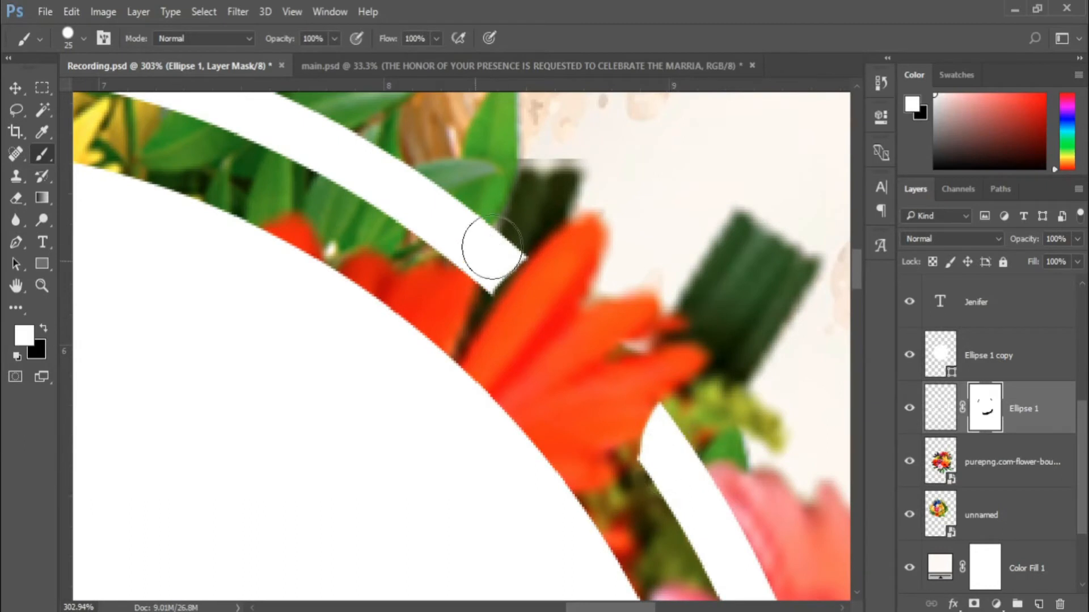
scroll(516, 255, up, 2)
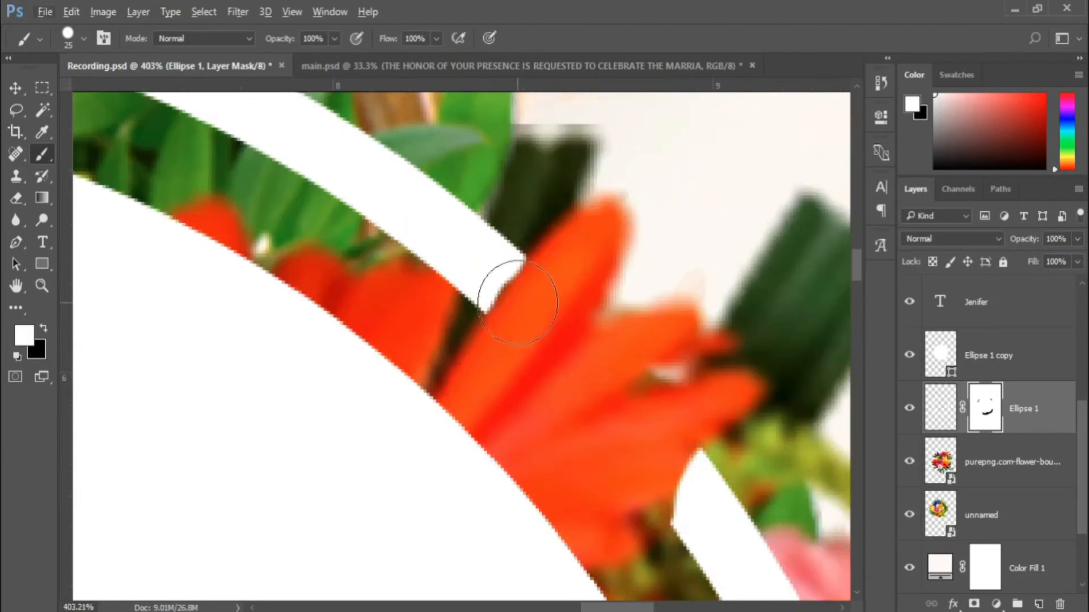
key(x)
scroll(596, 352, down, 5)
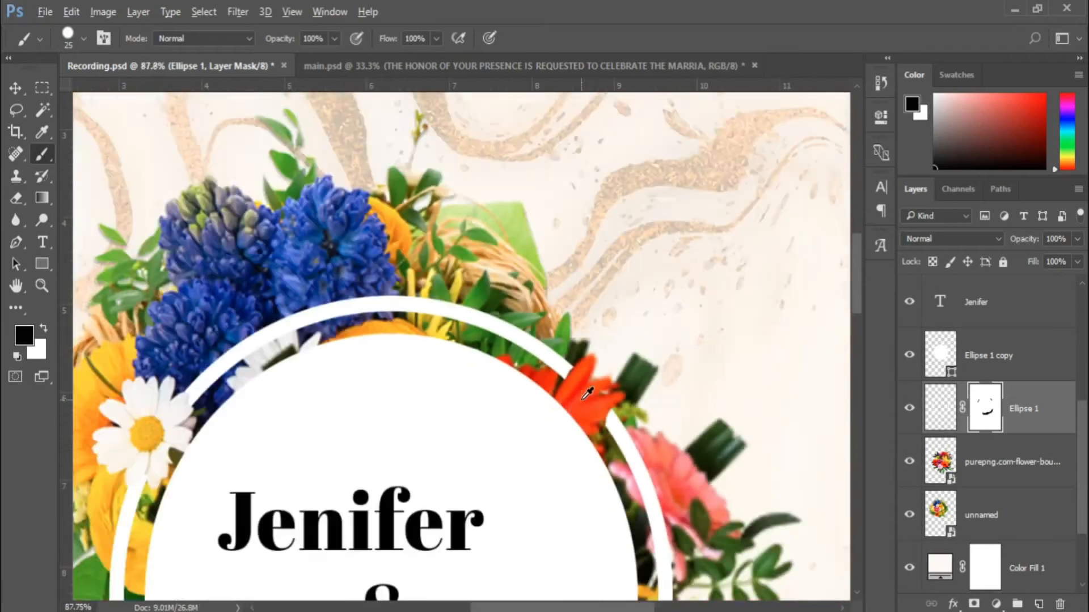
Add a Gradient Overlay layer style to the ring layer, Ellipse 1.
scroll(587, 393, down, 3)
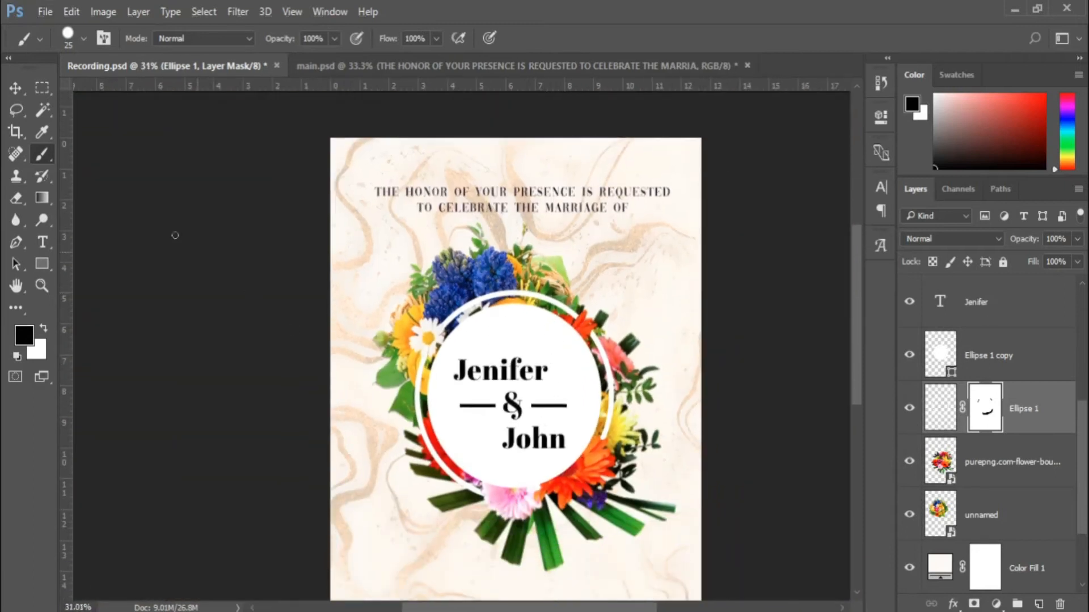
click(15, 88)
scroll(427, 310, down, 1)
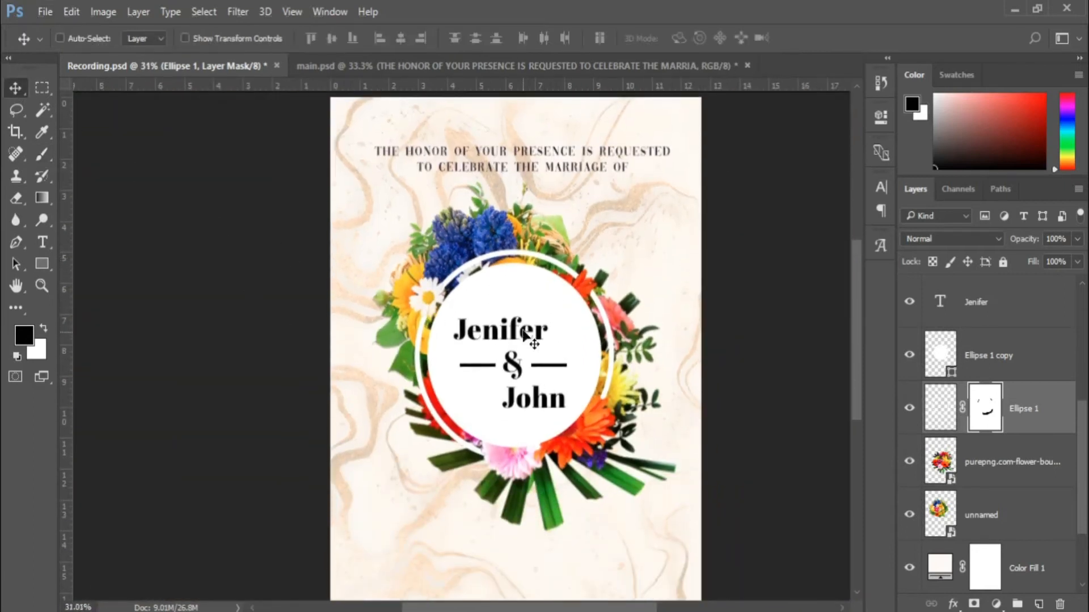
scroll(523, 334, down, 1)
scroll(502, 368, up, 1)
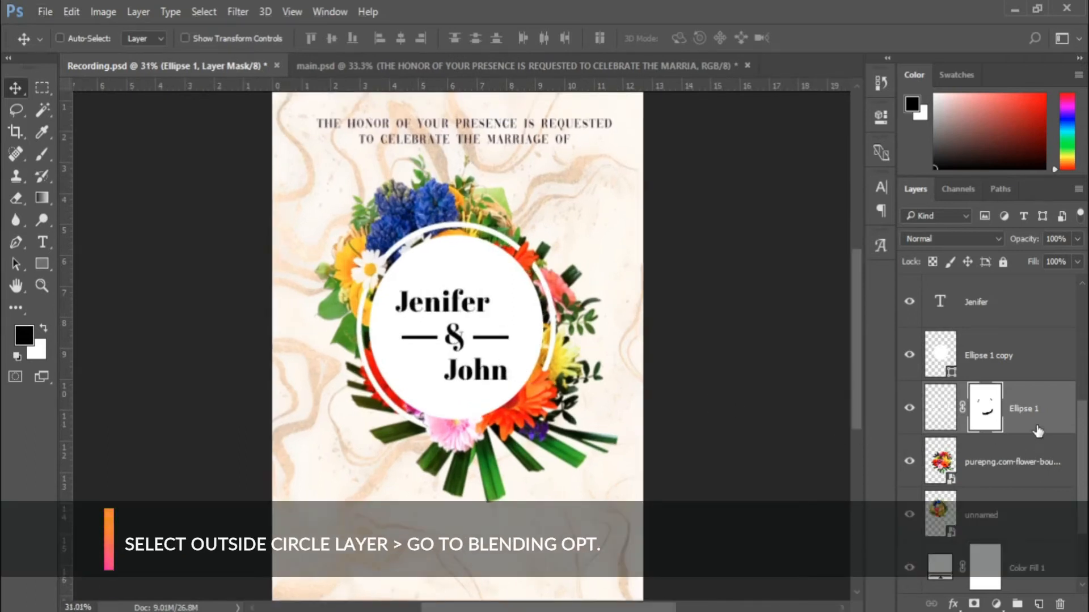
right_click(1036, 427)
click(763, 106)
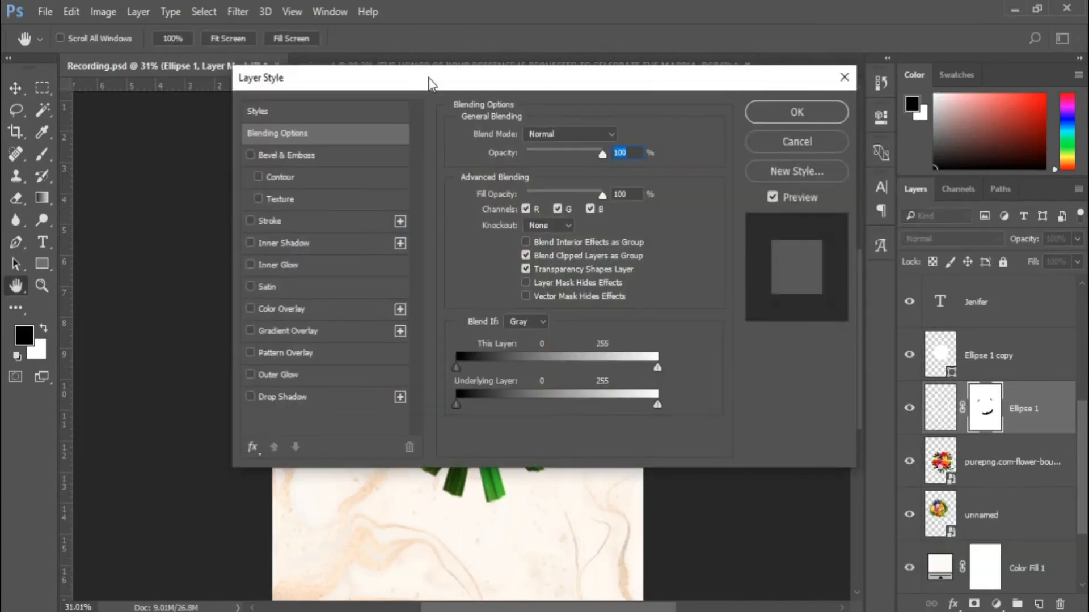
drag(427, 52, 778, 57)
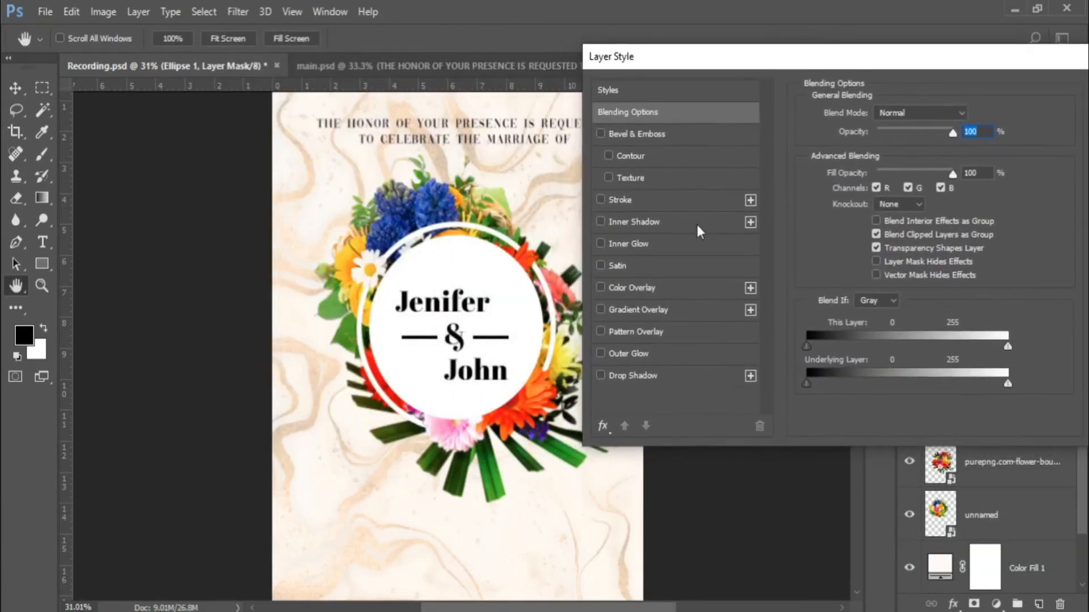
click(665, 310)
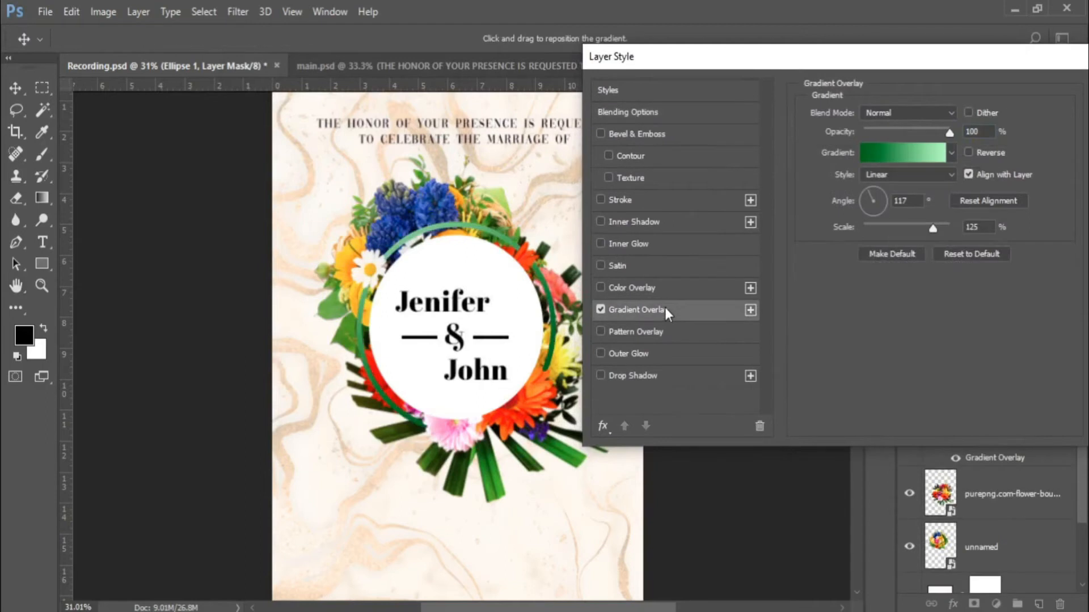
Use dark green 016606 and light green bcffbe as the overlay gradient's colour stops and apply the style to the ring.
click(886, 152)
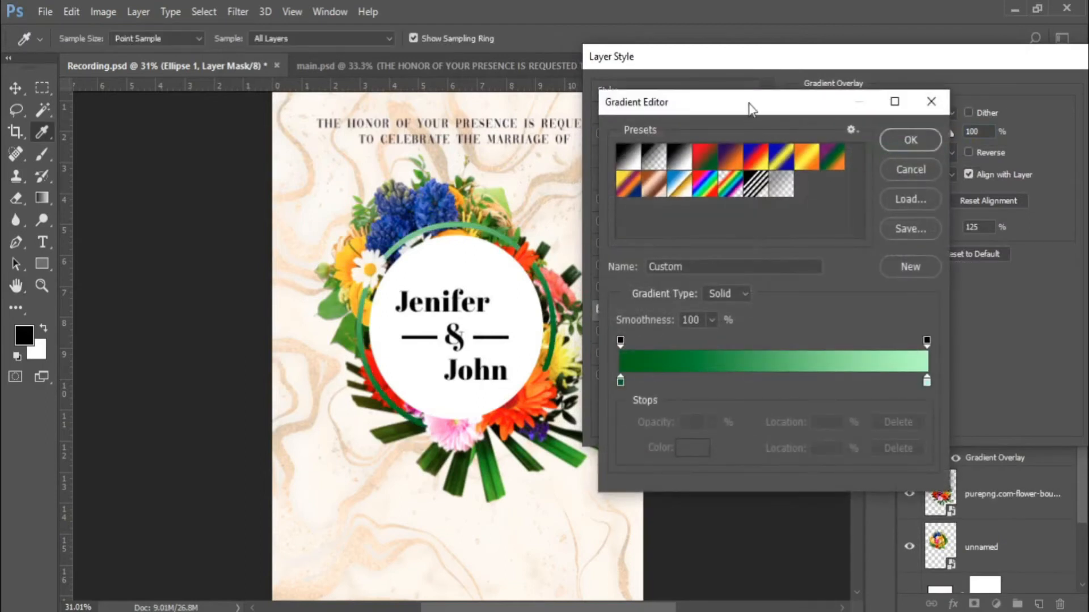
click(617, 365)
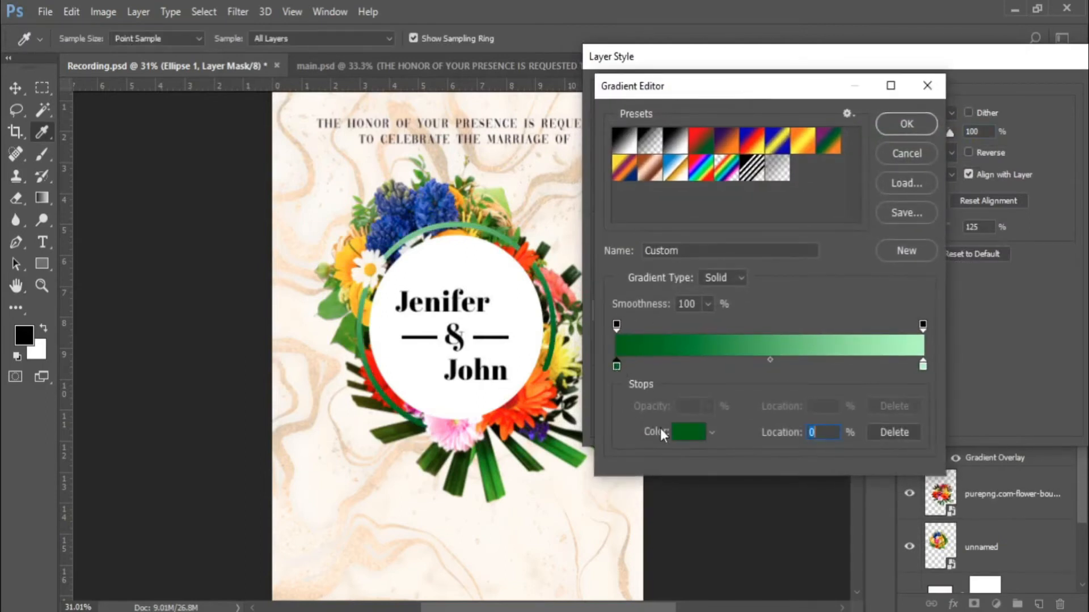
click(687, 432)
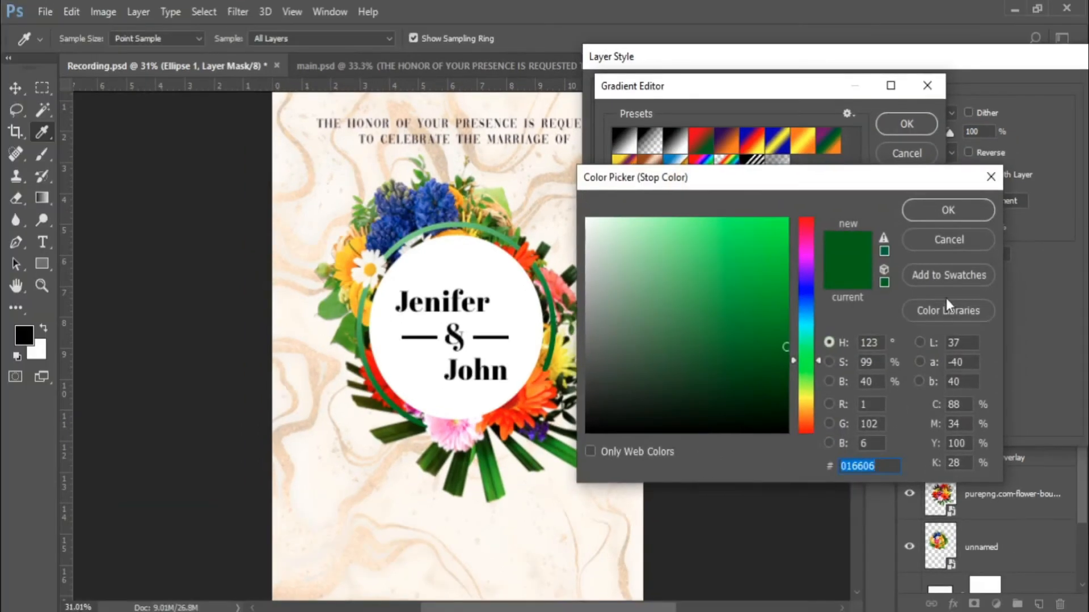
click(940, 210)
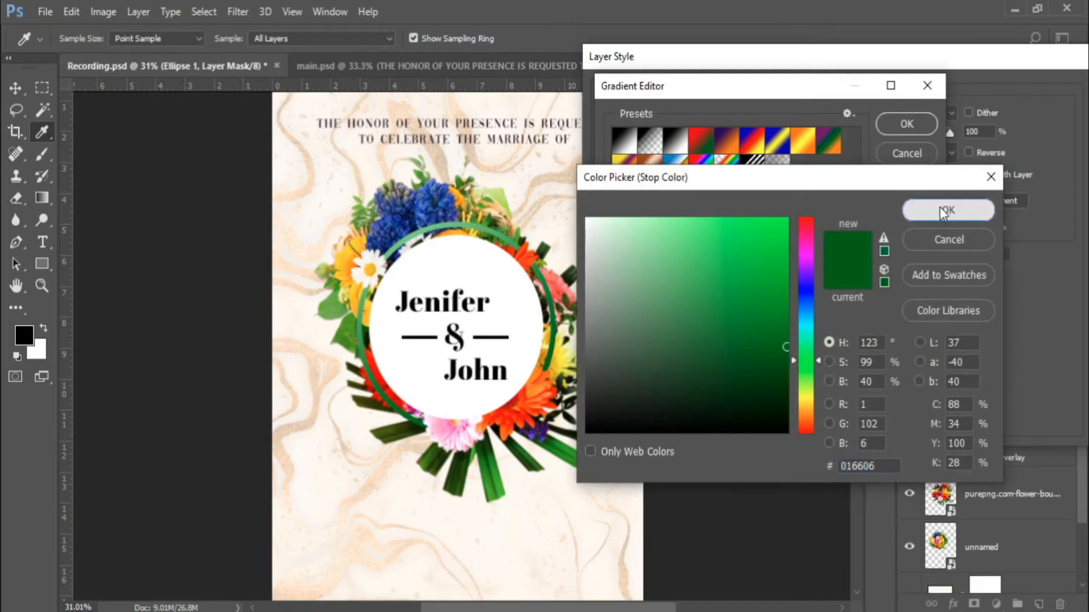
click(923, 366)
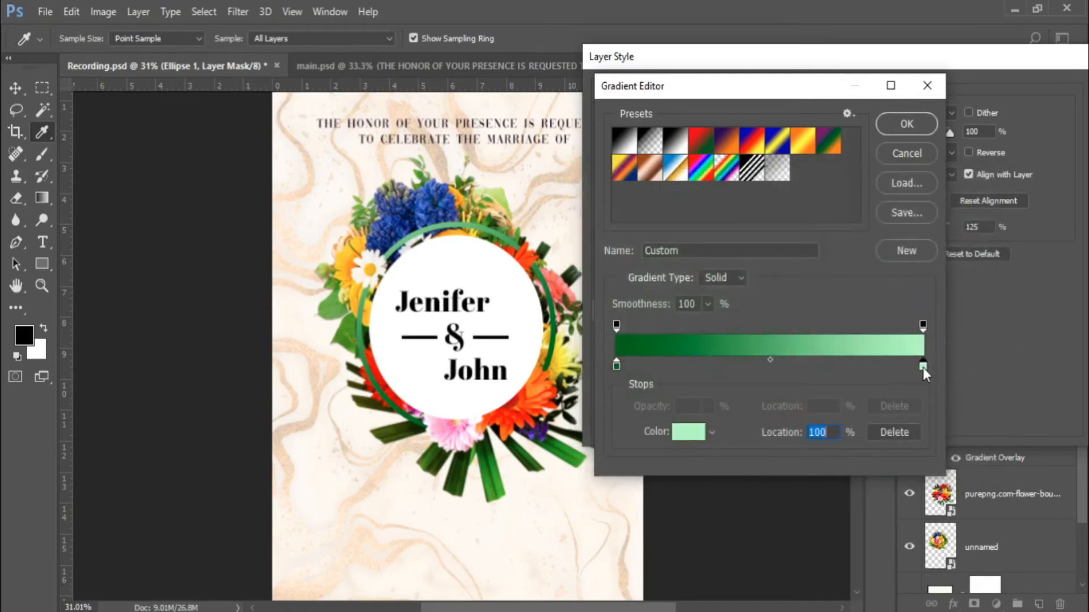
click(689, 433)
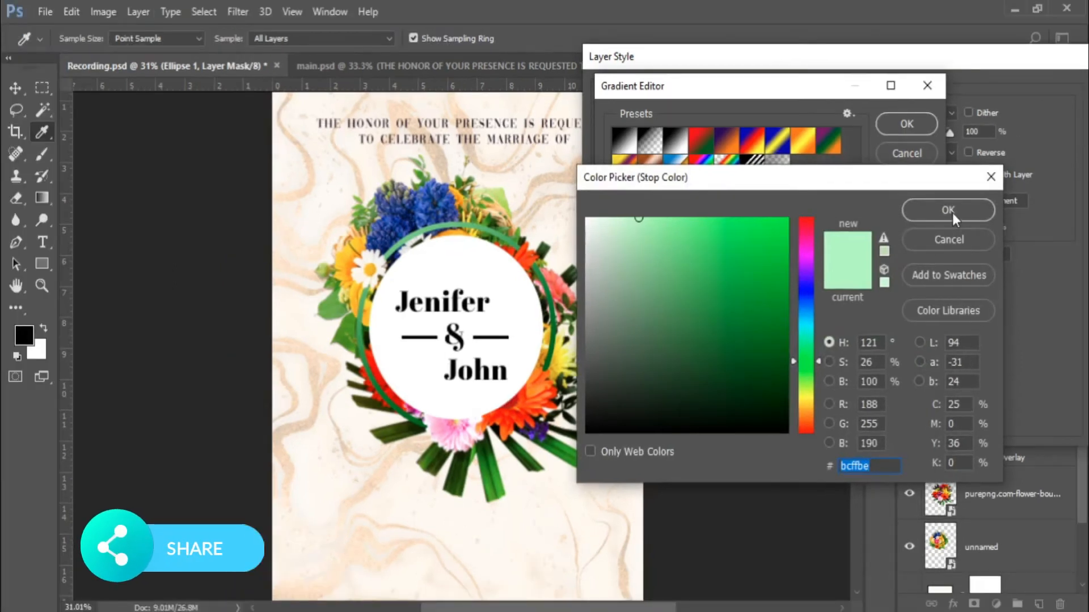
click(950, 210)
click(893, 125)
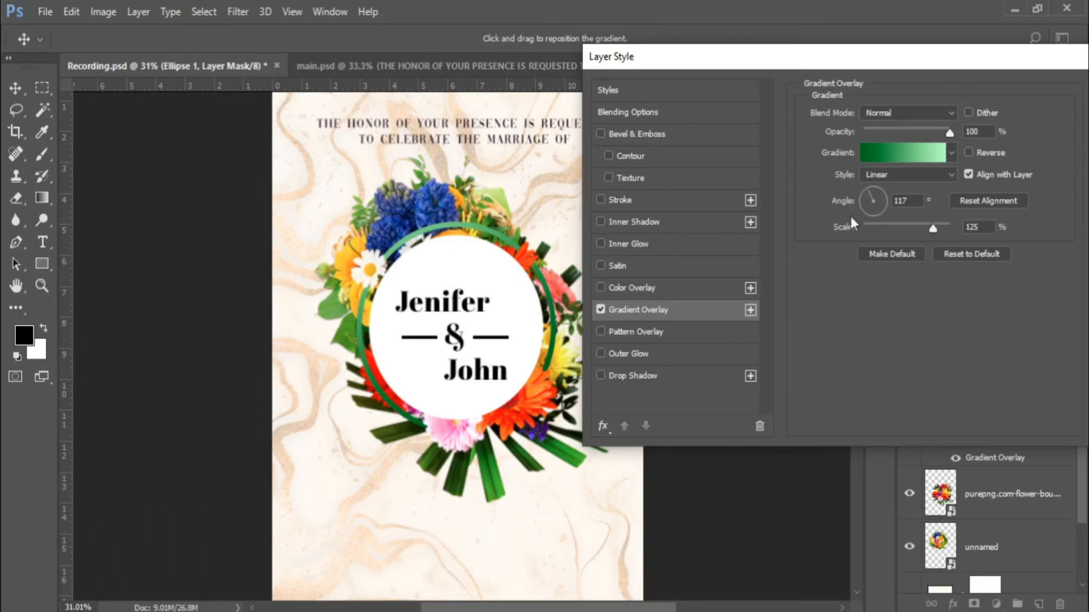
drag(987, 80, 916, 64)
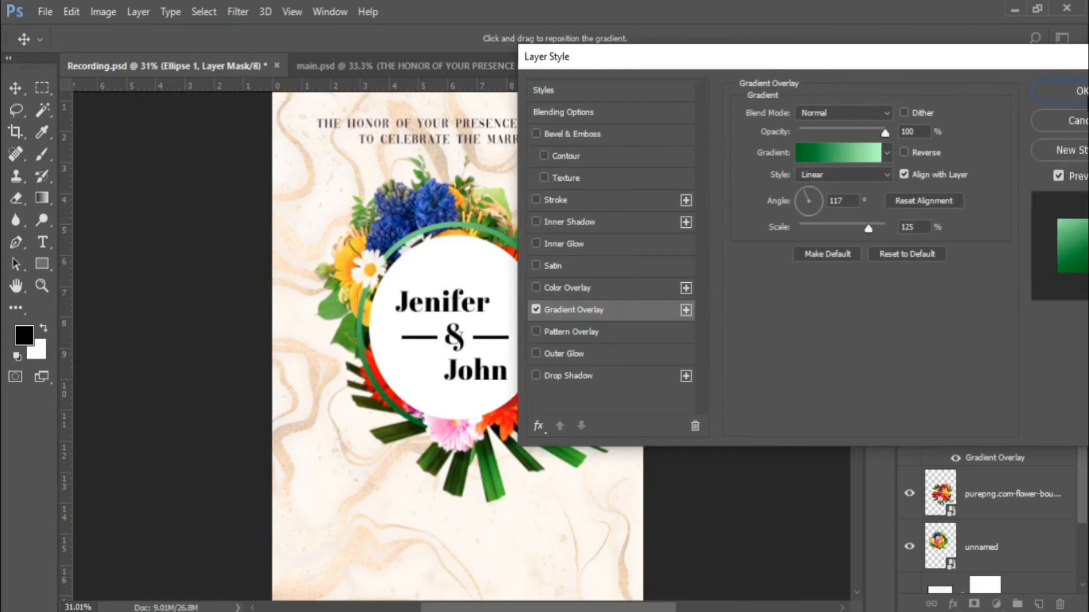
click(1080, 92)
scroll(472, 335, down, 1)
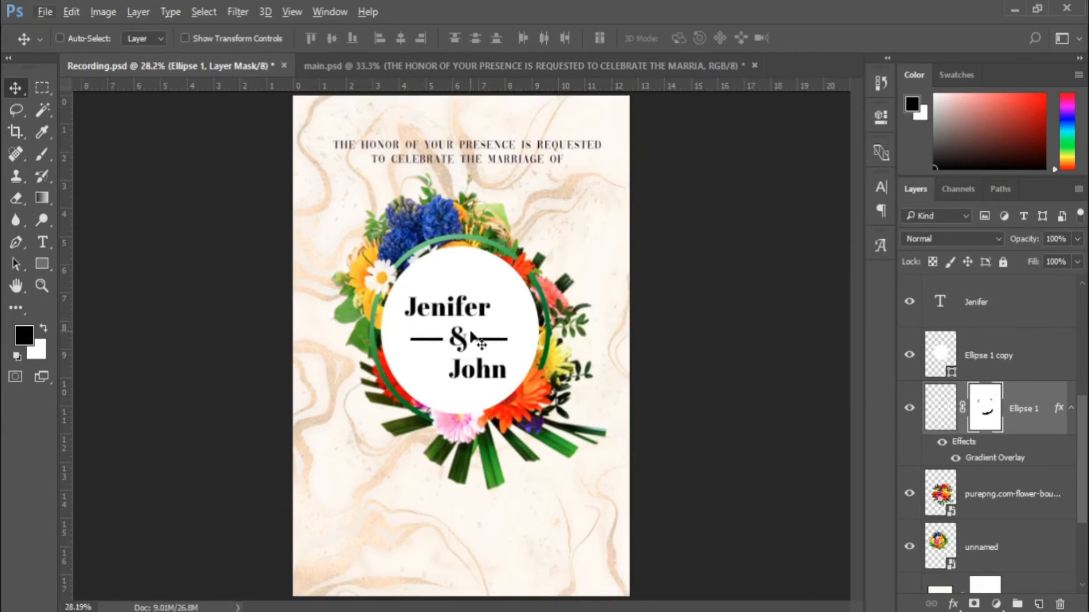
Load the upper name's text layer as a selection and hide that layer.
right_click(480, 311)
click(489, 325)
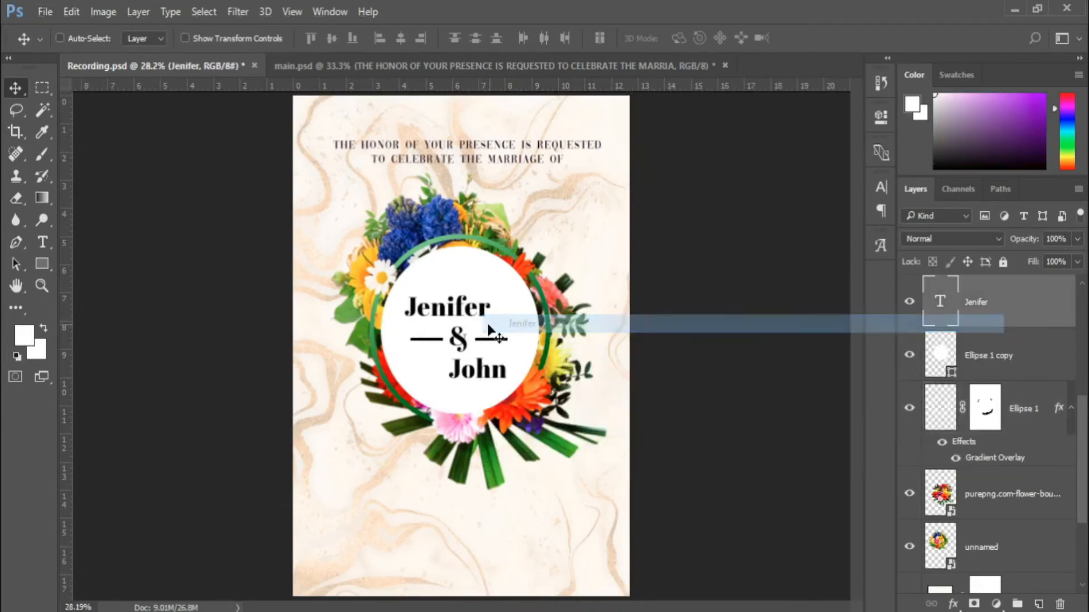
scroll(478, 326, up, 1)
scroll(478, 326, up, 3)
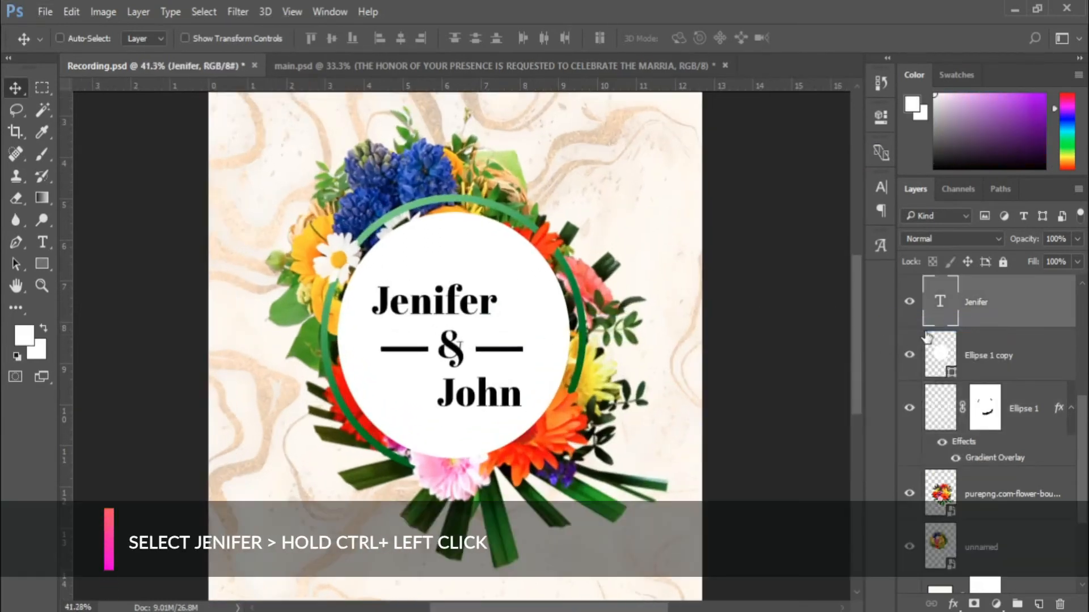
scroll(930, 343, up, 1)
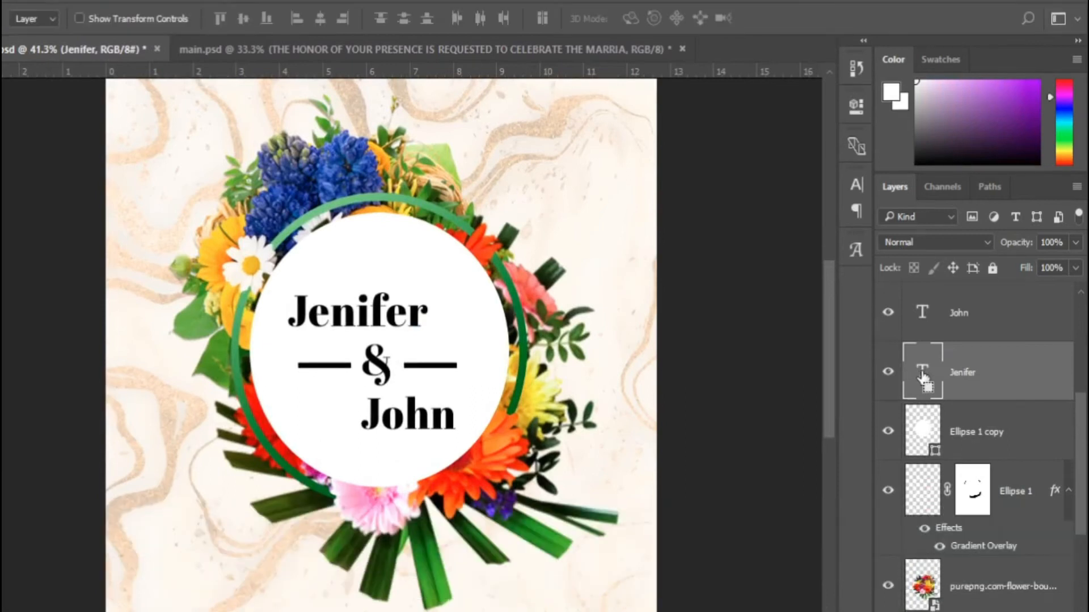
ctrl+click(923, 378)
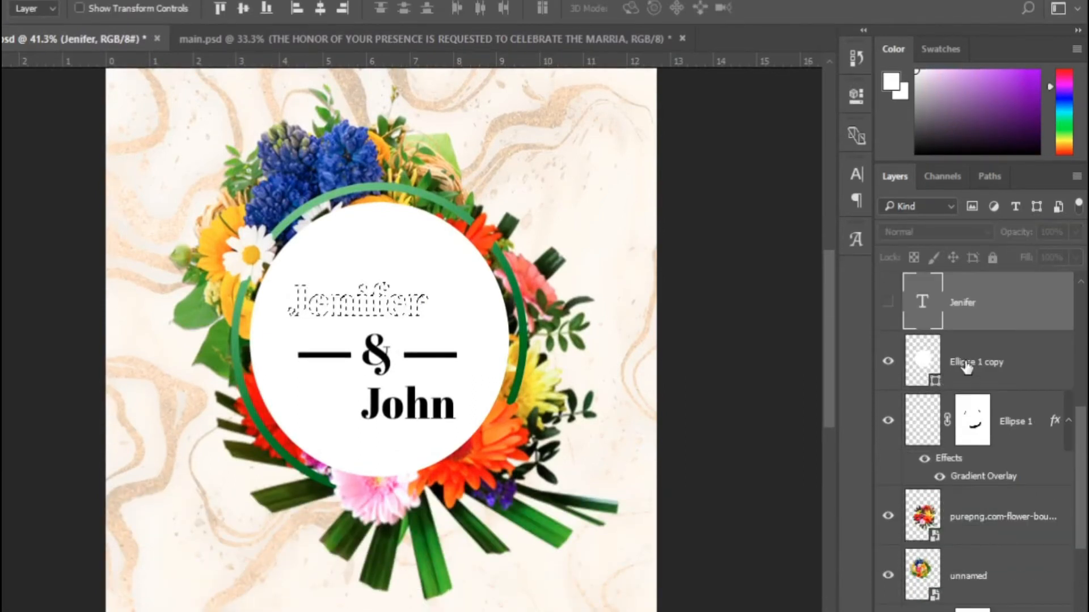
Rasterize the white circle layer, Ellipse 1 copy, delete the selected name shape from it and deselect.
click(966, 366)
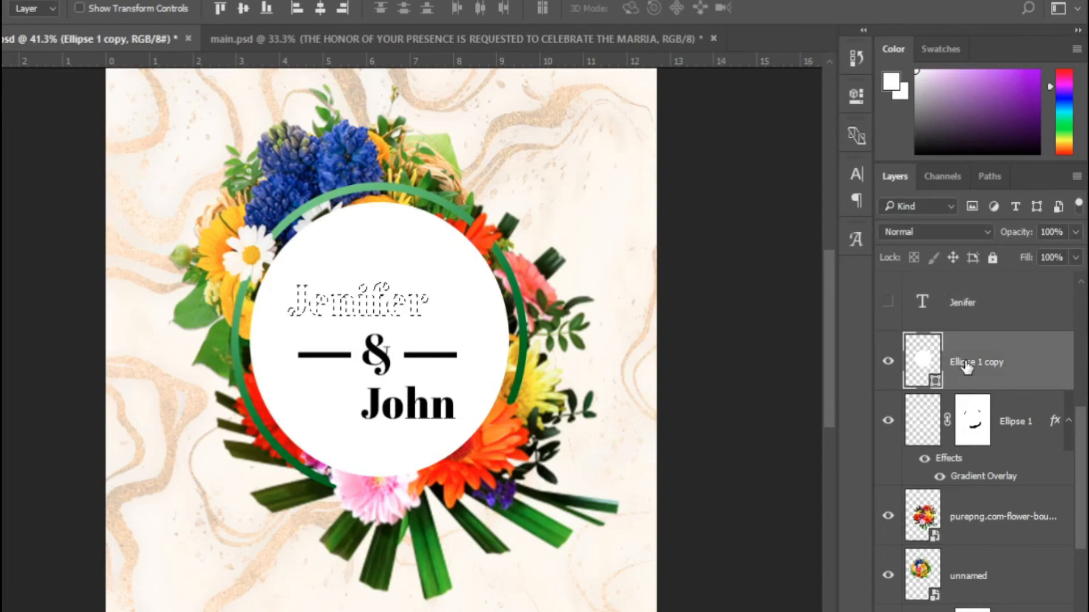
right_click(979, 359)
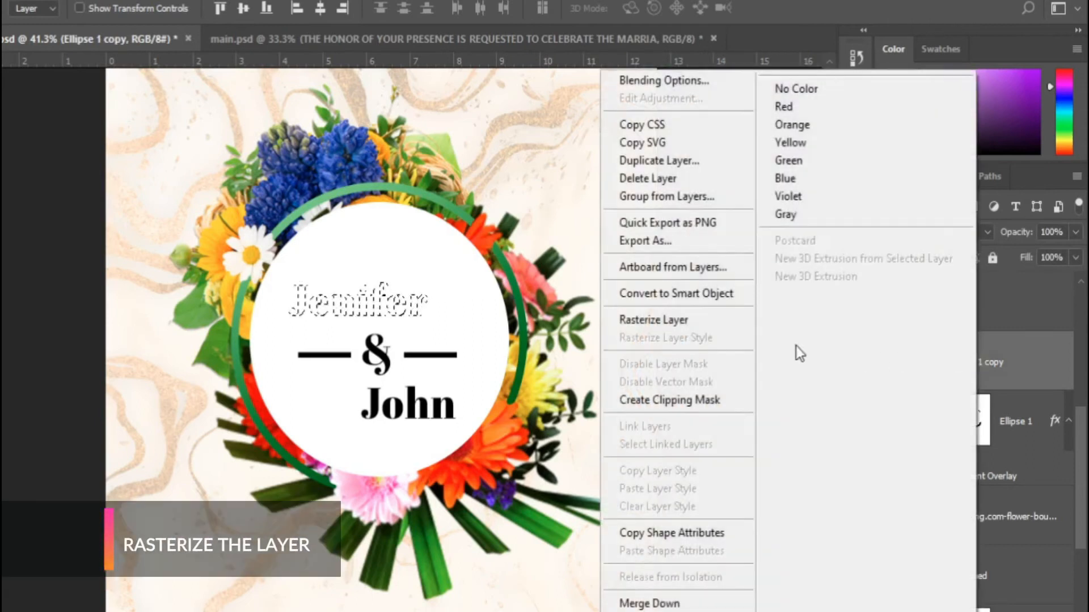
click(686, 319)
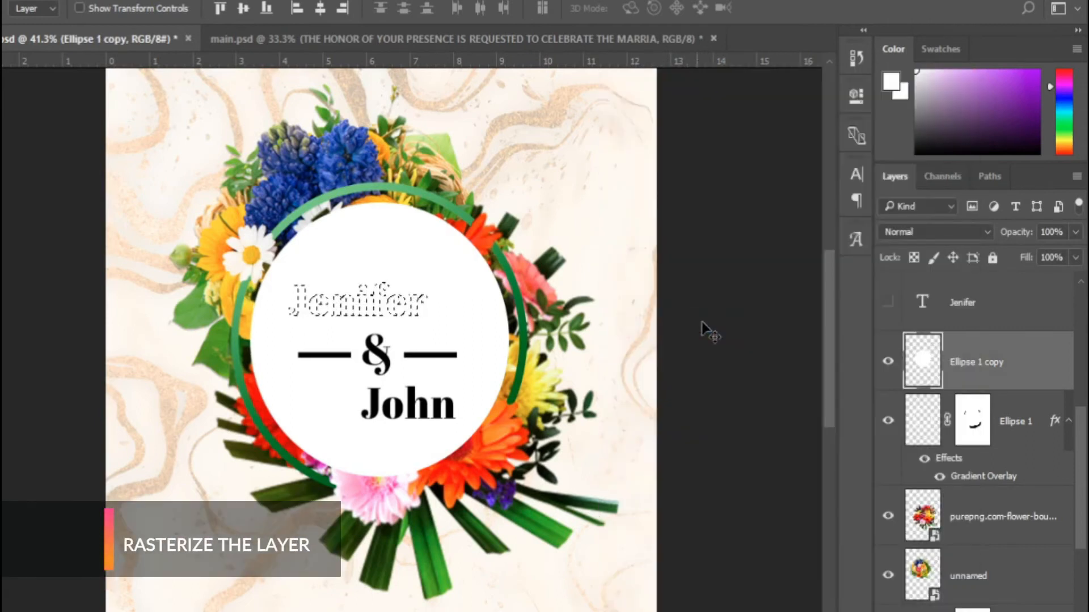
key(Delete)
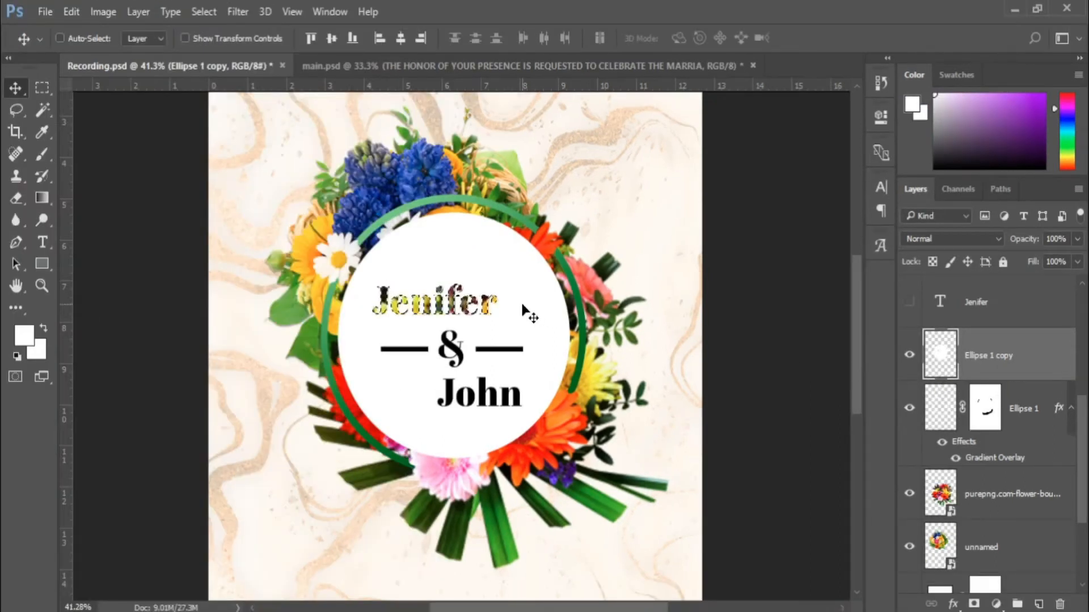
key(ctrl+d)
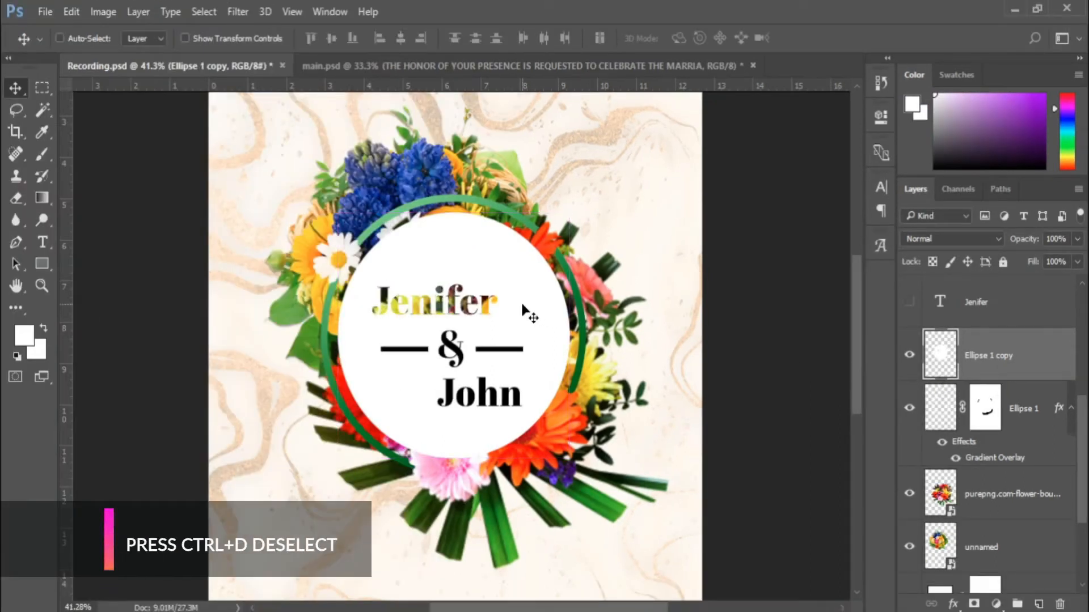
Hide the lower name's text layer and cut its letter shapes out of the Ellipse 1 copy circle.
scroll(955, 375, up, 2)
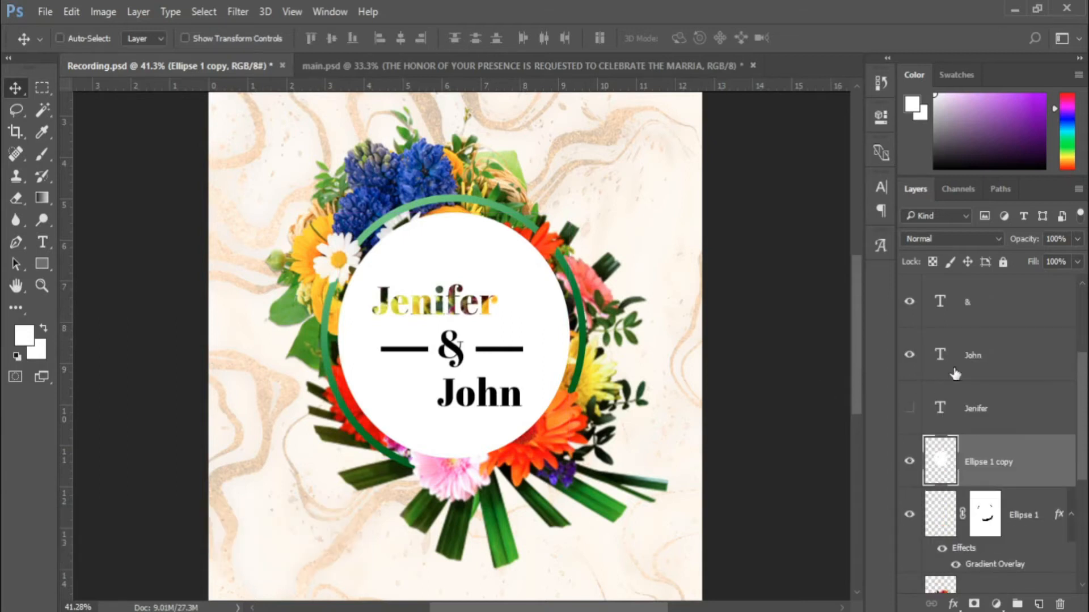
click(945, 357)
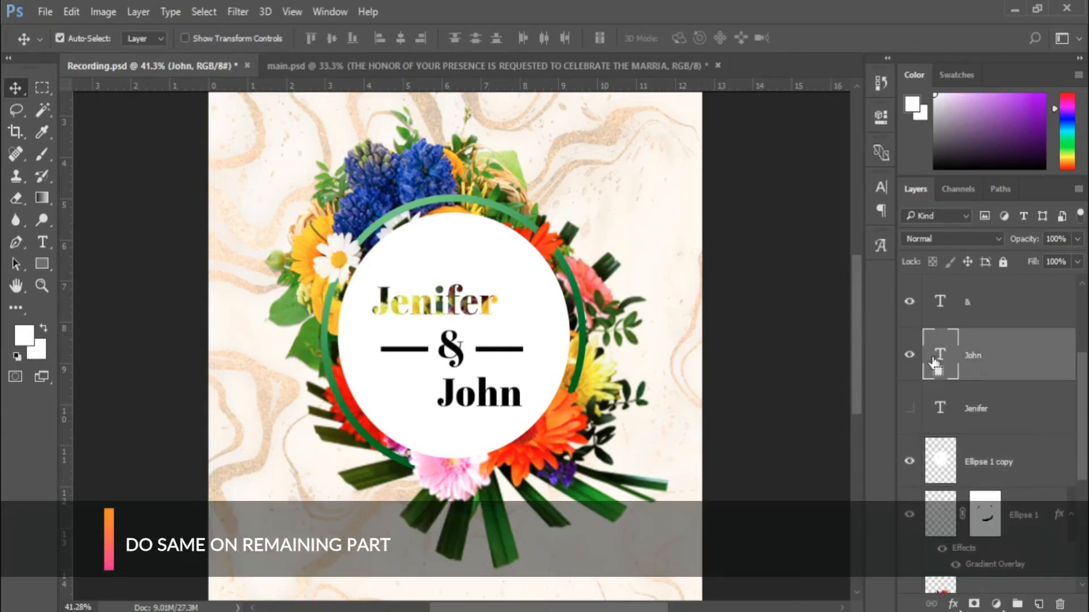
ctrl+click(941, 363)
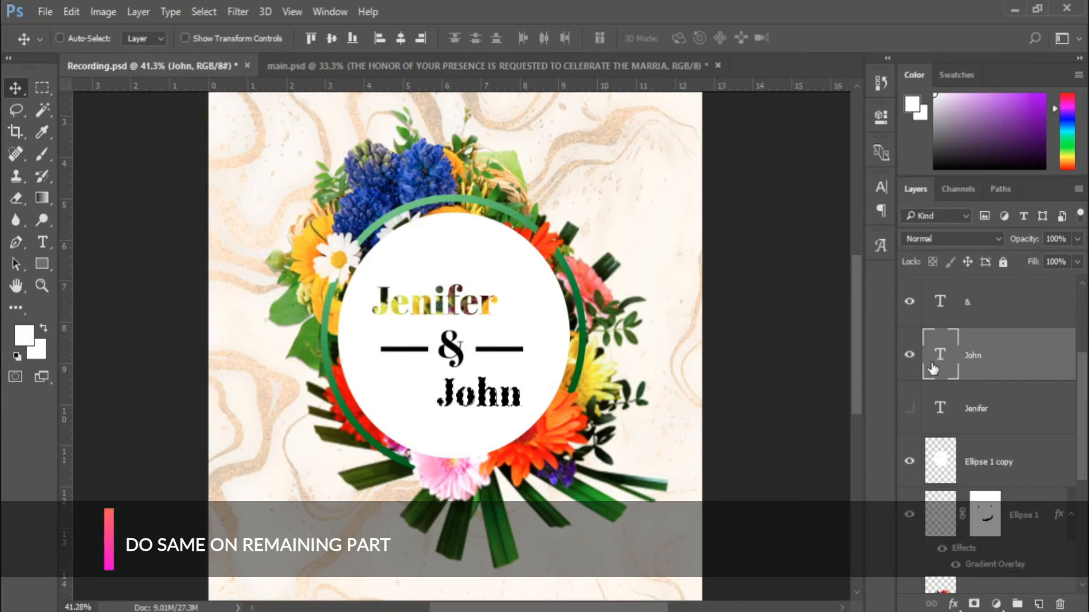
click(909, 355)
scroll(953, 397, down, 2)
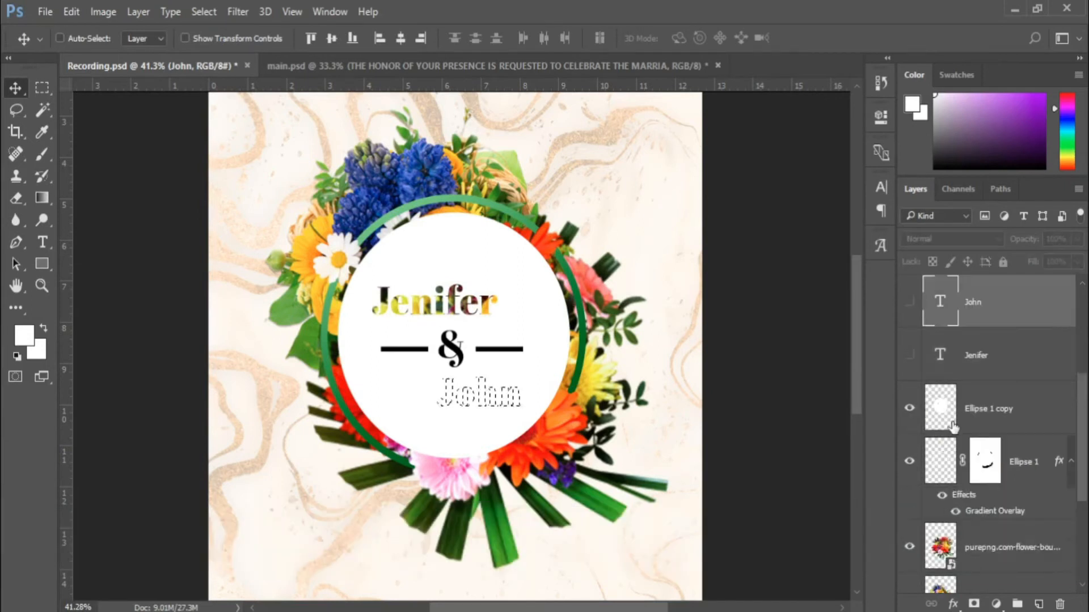
click(981, 368)
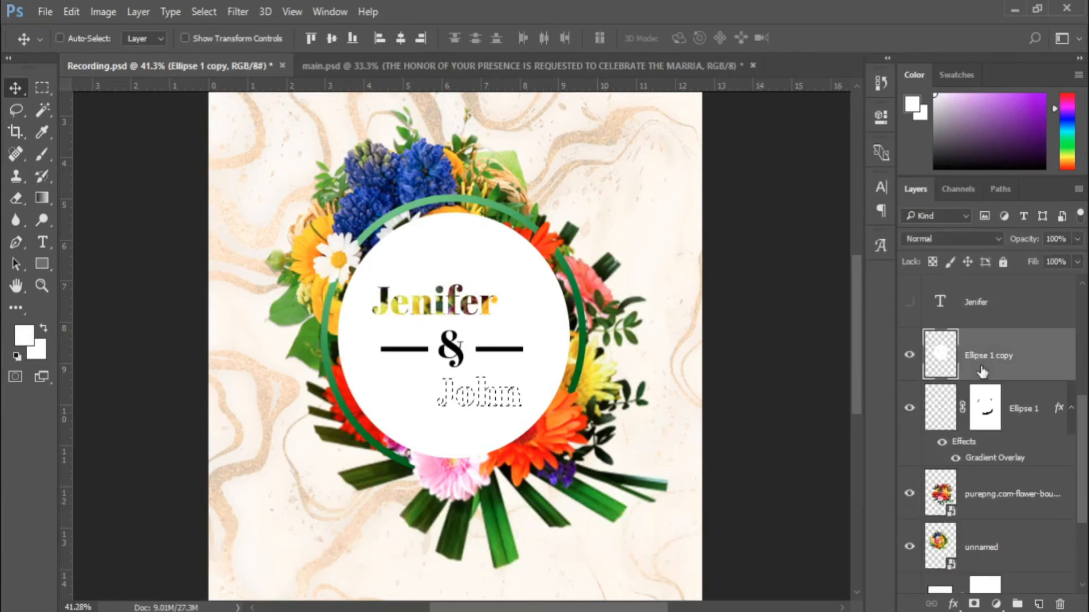
key(Delete)
key(ctrl+d)
Hide the ampersand text layer and cut its shape out of the Ellipse 1 copy circle.
scroll(967, 361, up, 3)
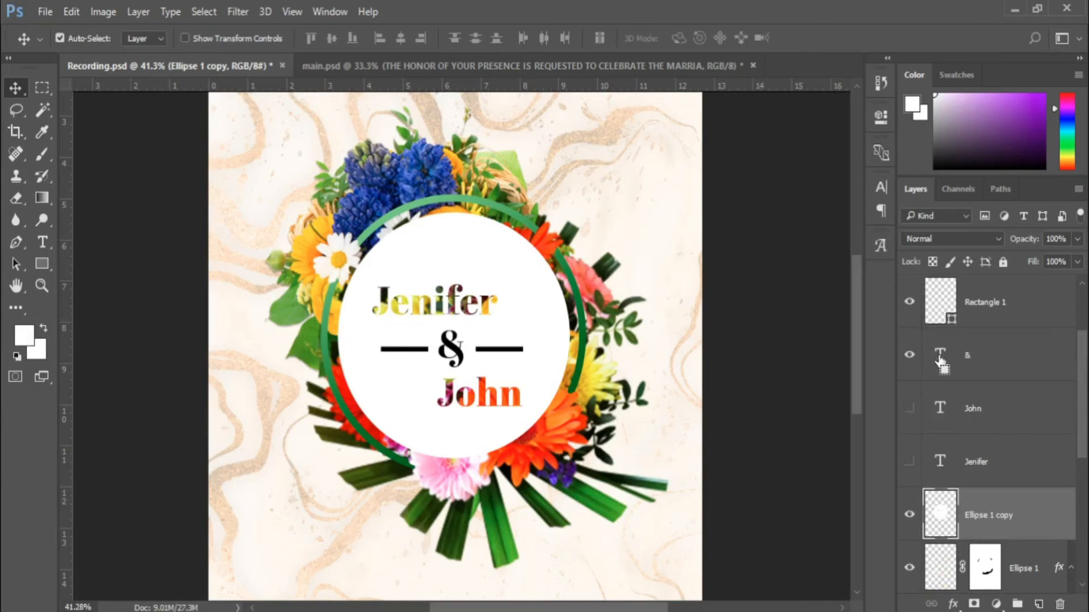
scroll(908, 304, down, 1)
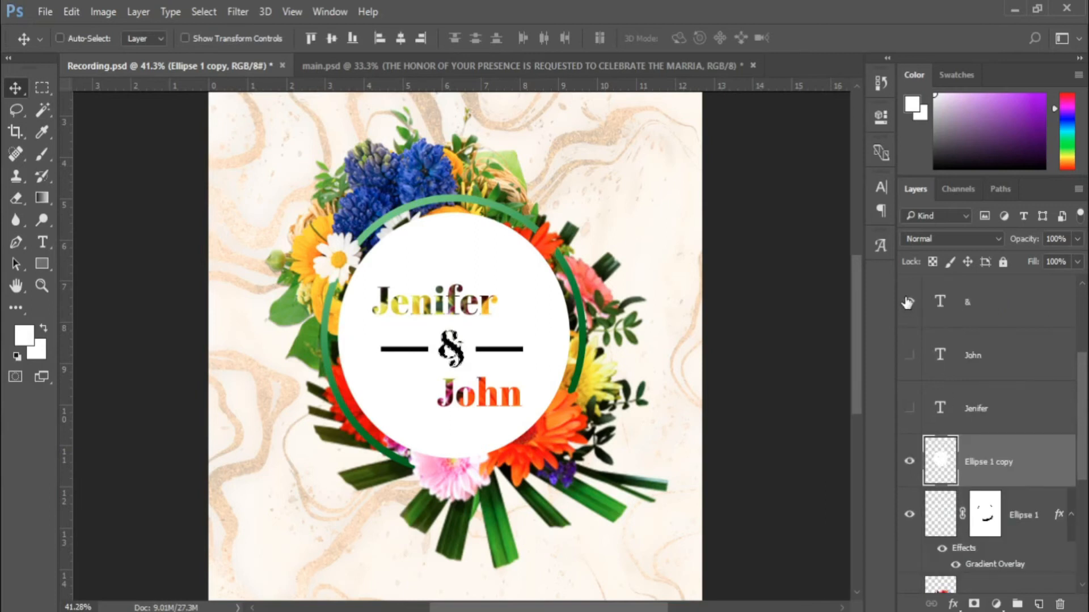
click(908, 302)
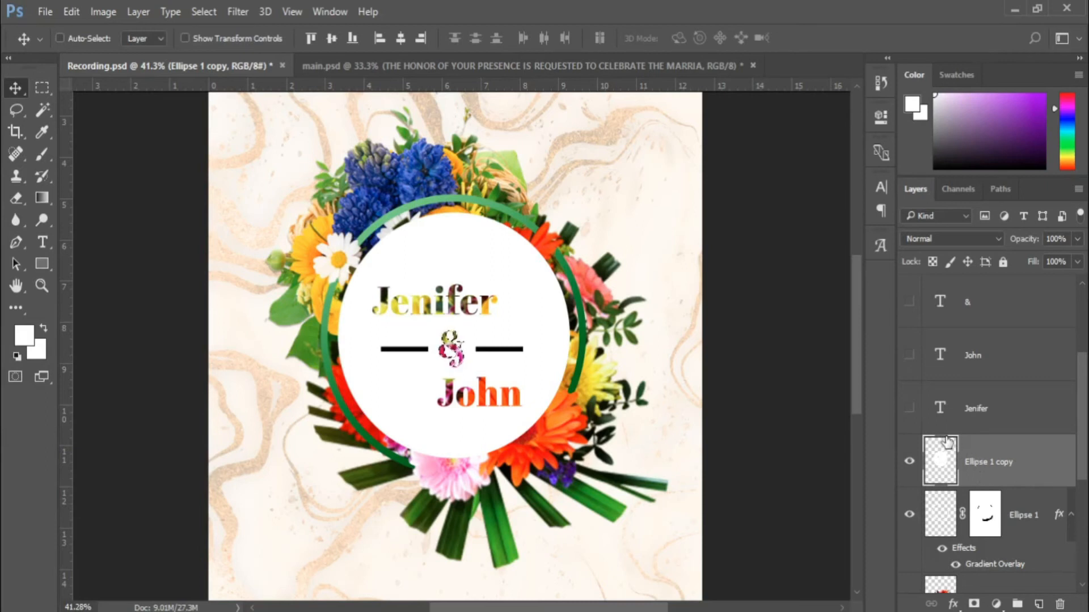
Merge the Rectangle 1 and Rectangle 1 copy line layers into a single layer.
scroll(970, 412, up, 3)
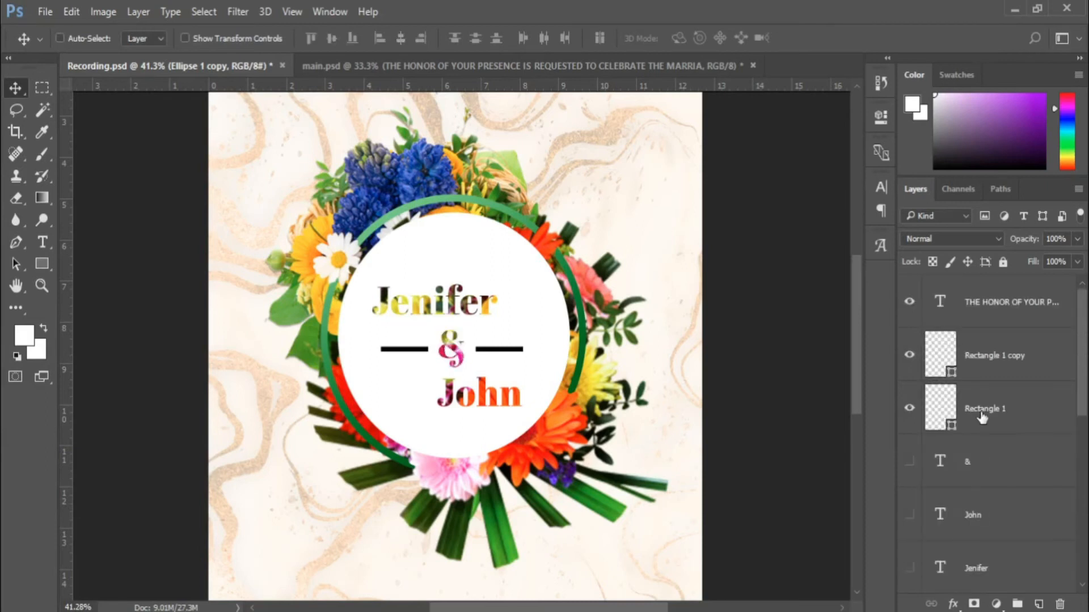
click(952, 363)
scroll(951, 368, down, 1)
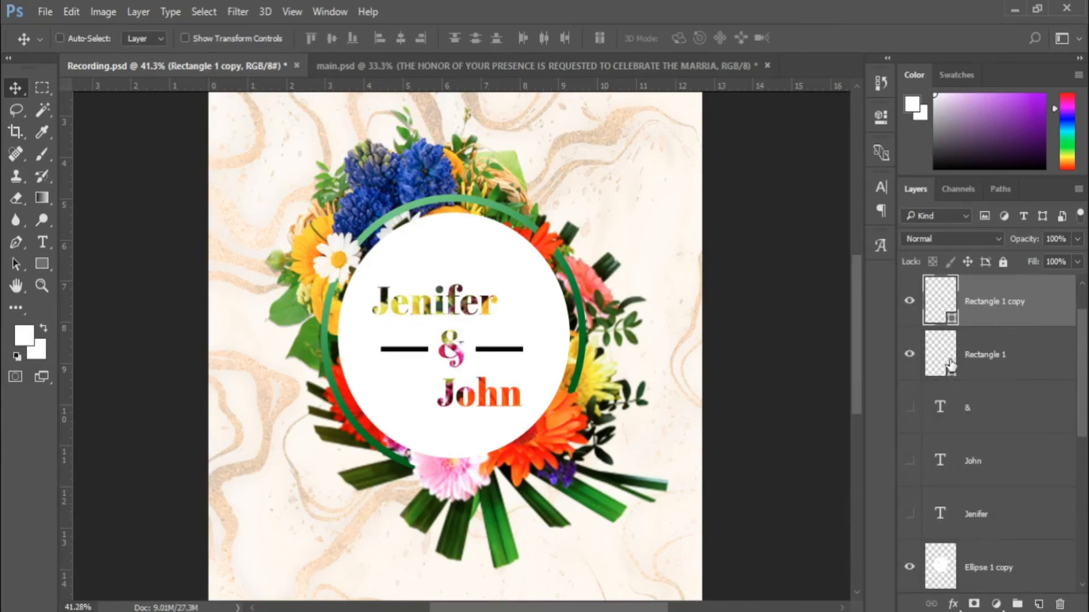
ctrl+click(986, 368)
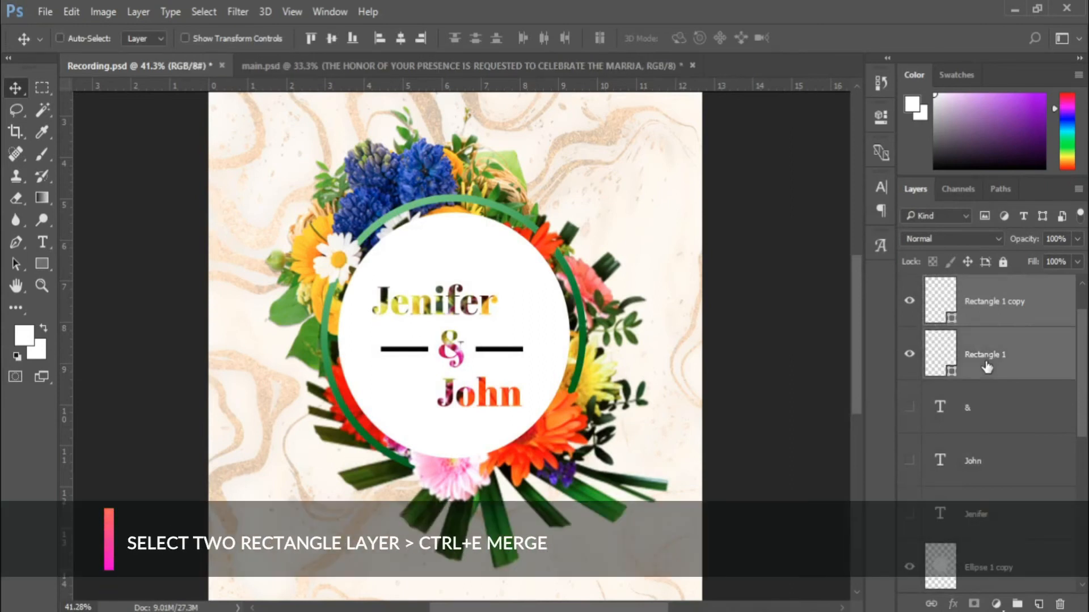
scroll(987, 368, up, 1)
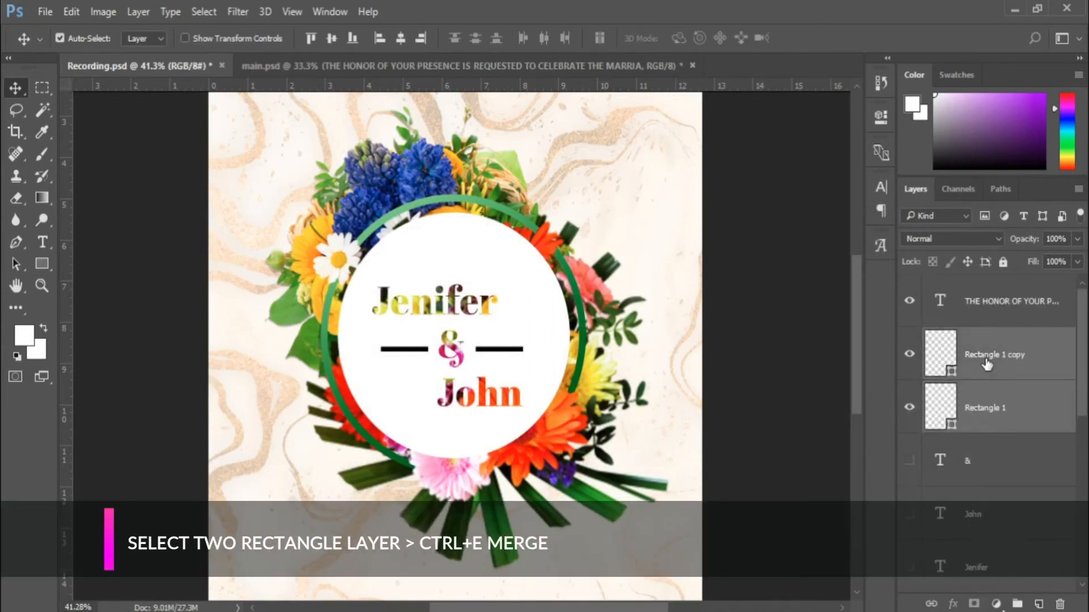
key(ctrl+e)
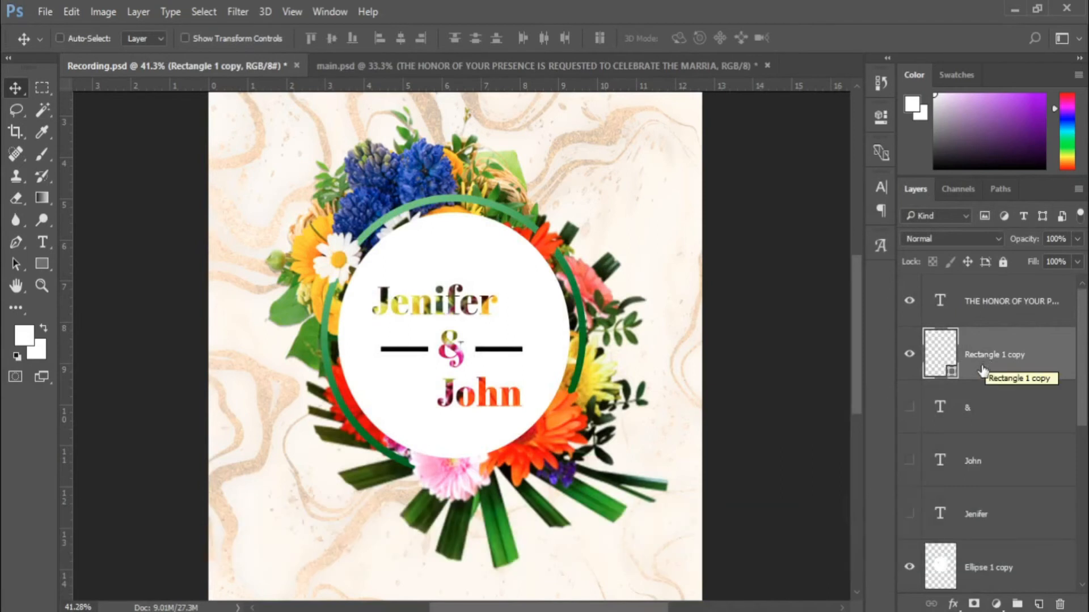
Cut the two line shapes out of the Ellipse 1 copy circle, hide the merged rectangle layer and deselect.
ctrl+click(939, 355)
click(970, 567)
click(909, 355)
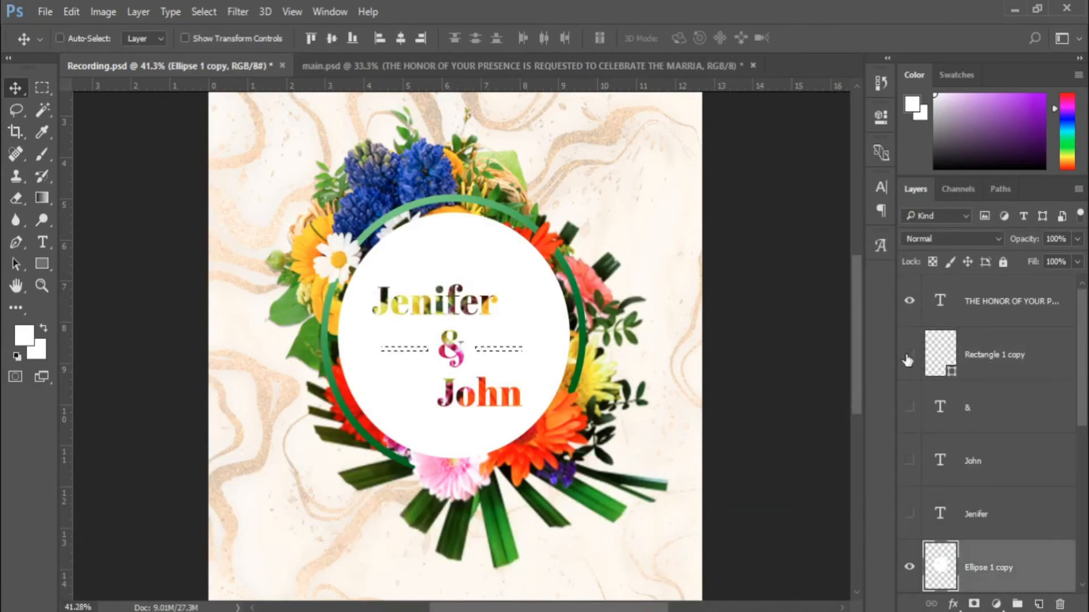
scroll(957, 420, down, 1)
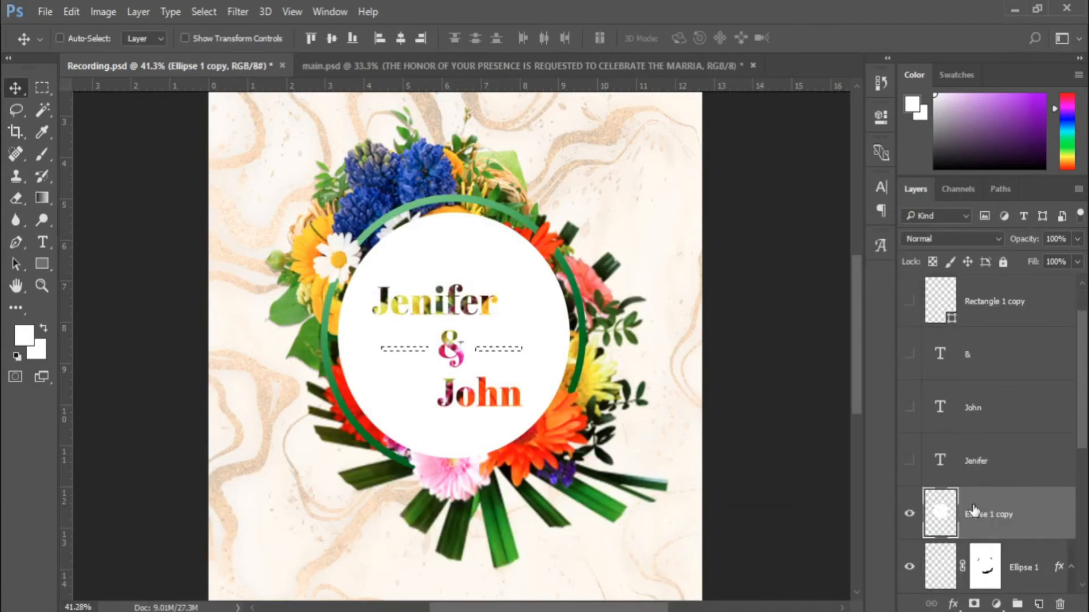
key(Delete)
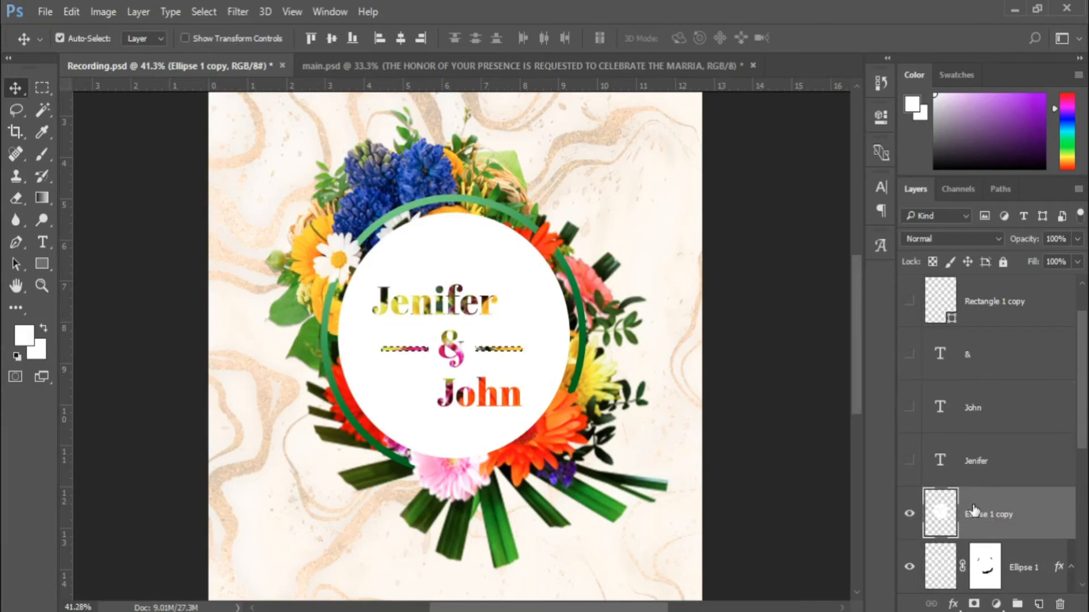
scroll(464, 377, down, 3)
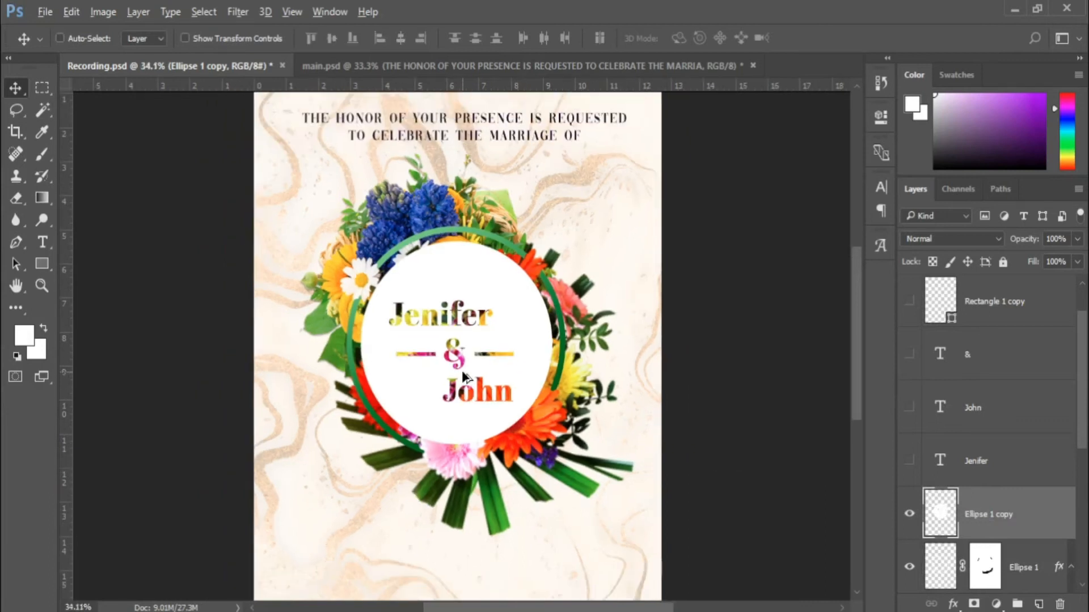
Add a drop shadow to the Ellipse 1 copy layer with 39% opacity, 30 px distance, 22% spread and 68 px size.
right_click(1029, 516)
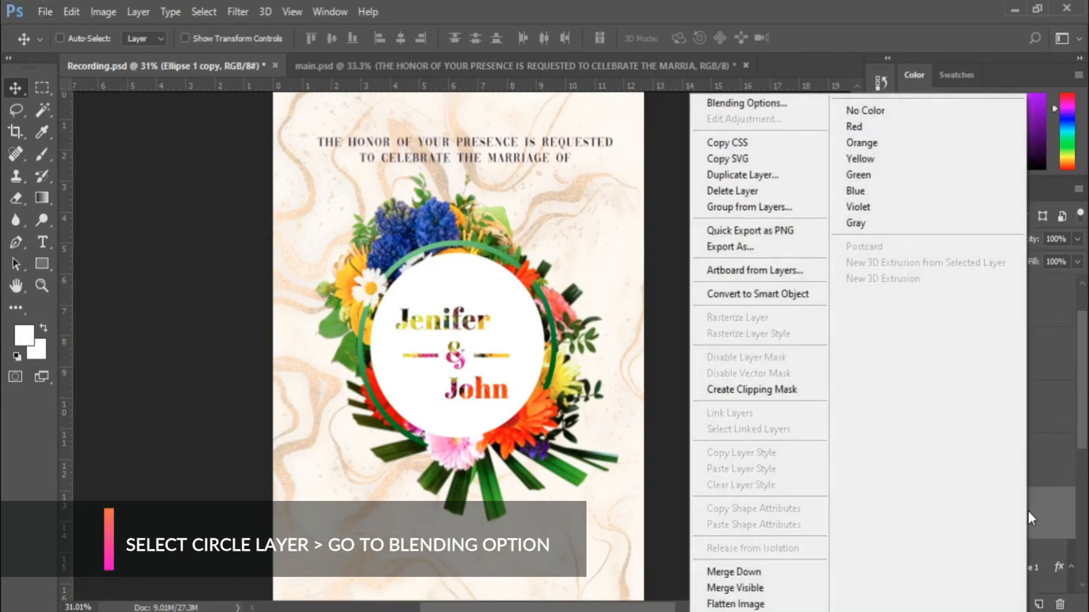
click(778, 107)
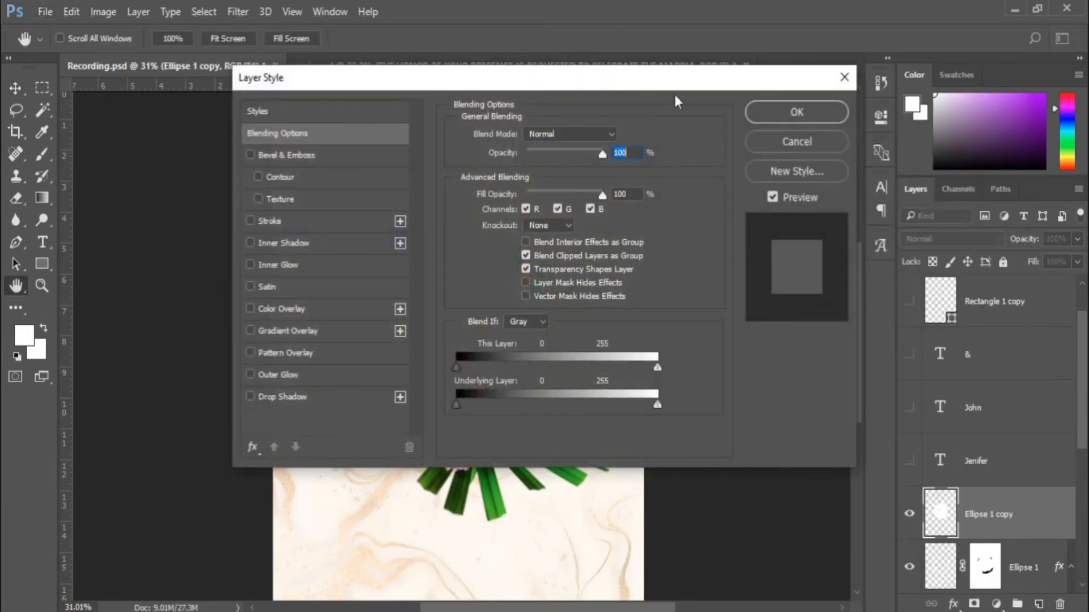
drag(603, 80, 917, 84)
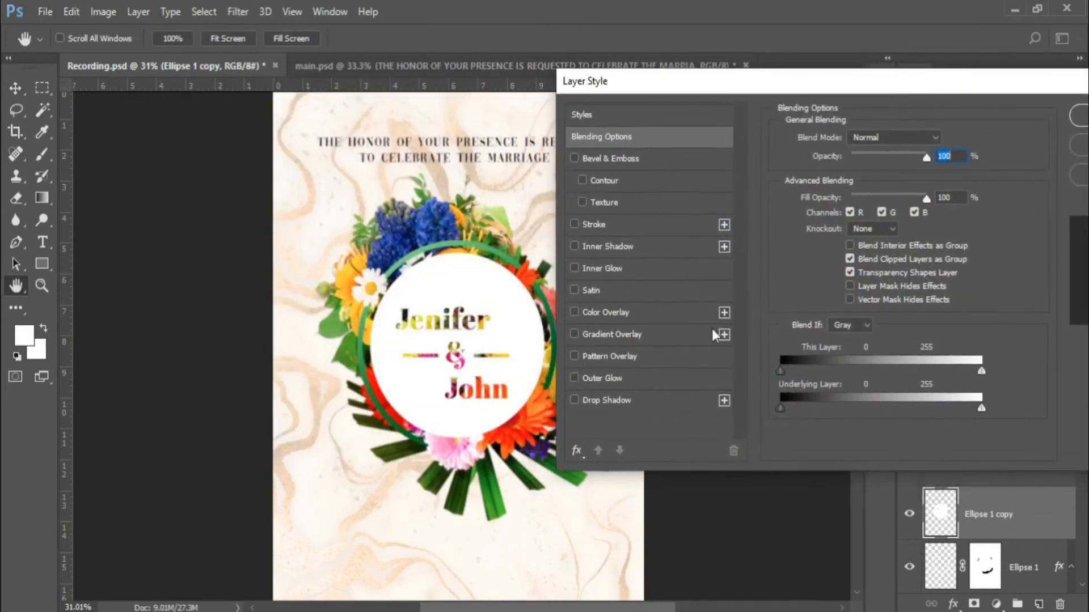
click(615, 402)
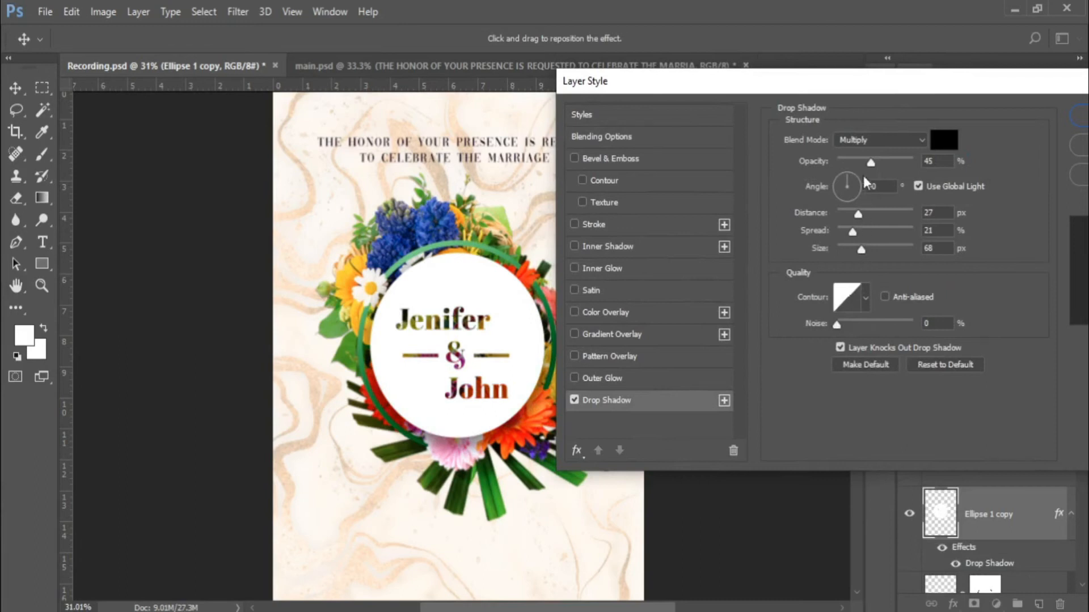
drag(872, 164, 865, 176)
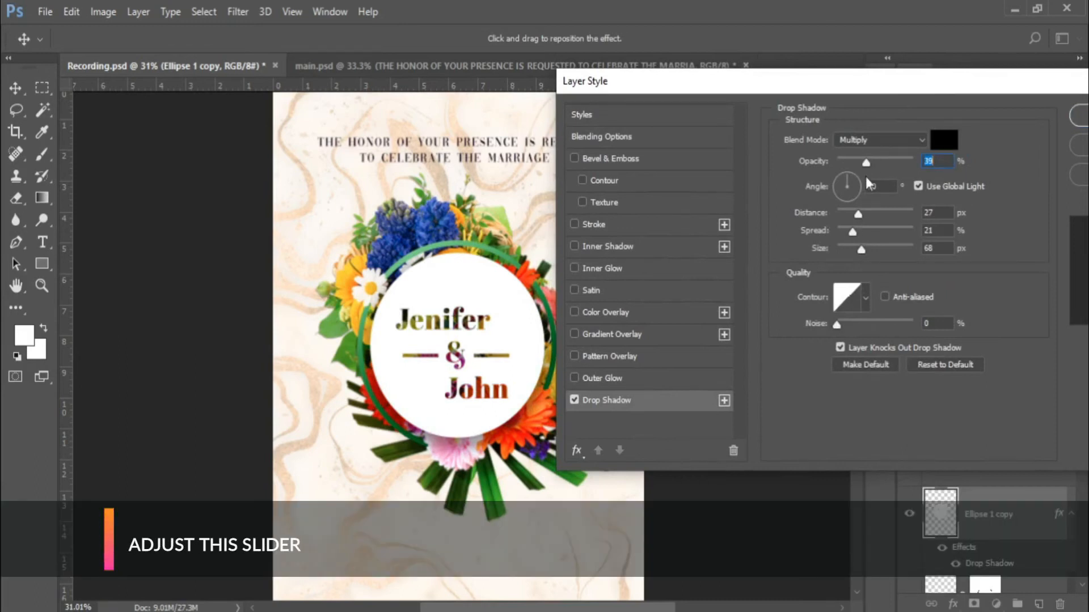
drag(859, 213, 860, 214)
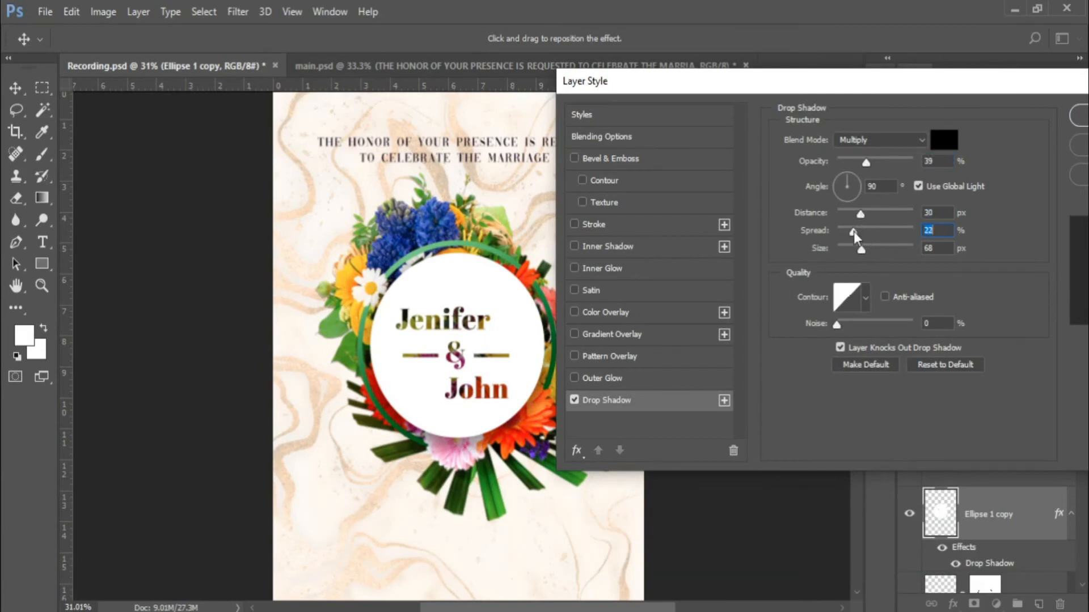
drag(861, 249, 859, 250)
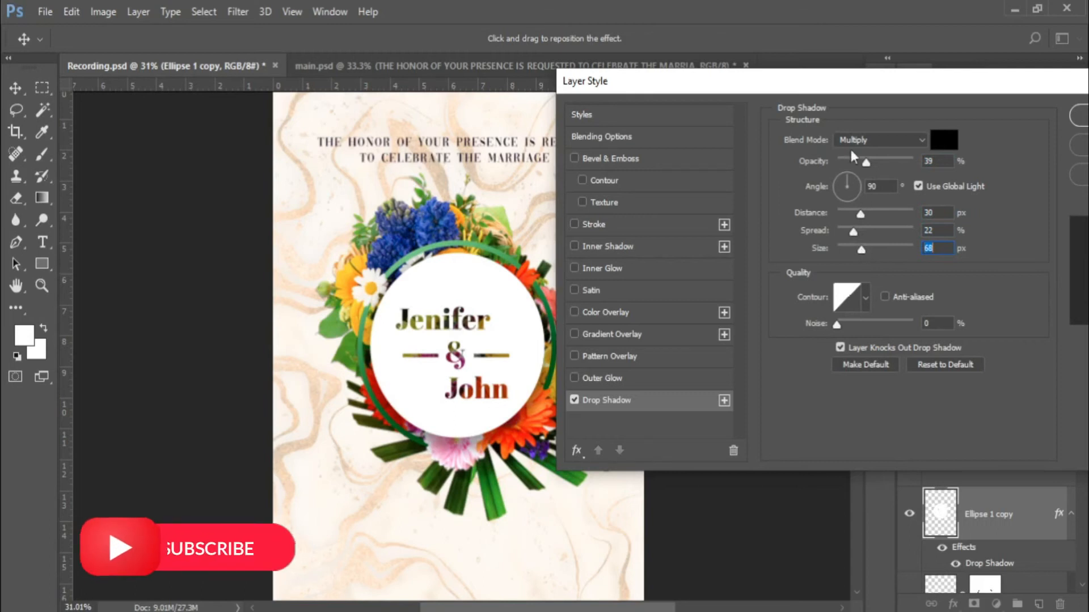
drag(821, 91, 805, 89)
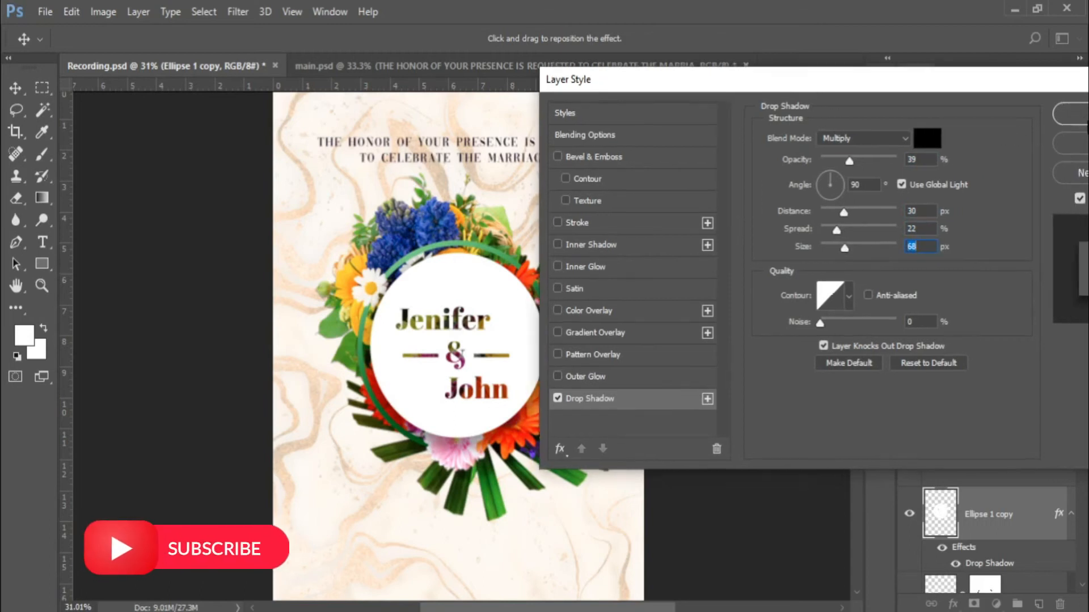
click(1070, 114)
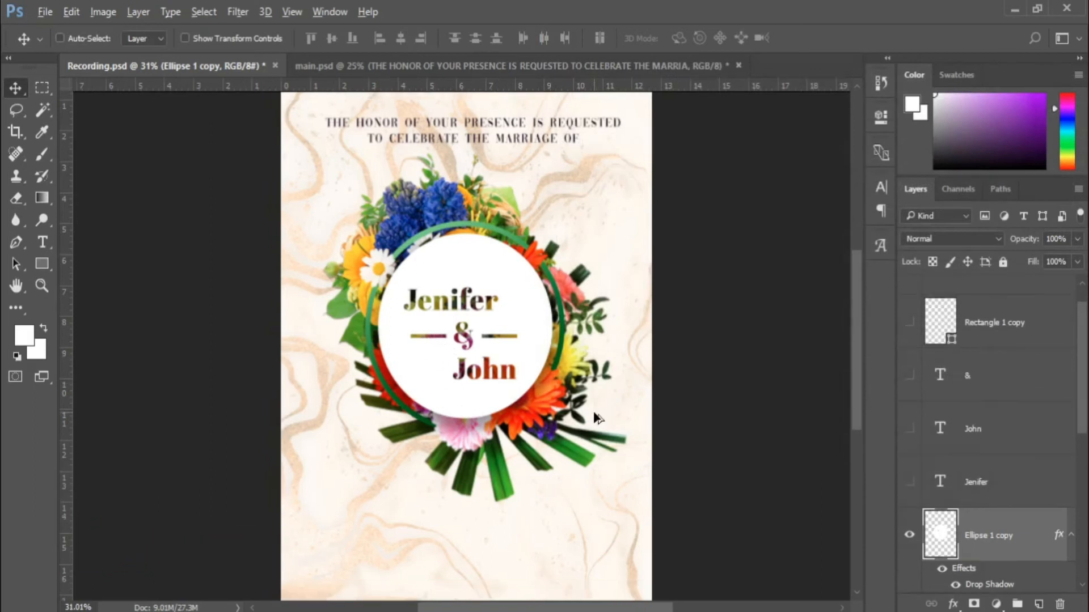
Delete the hidden layers above the white circle: both name texts, the ampersand text and Rectangle 1 copy.
scroll(594, 410, down, 1)
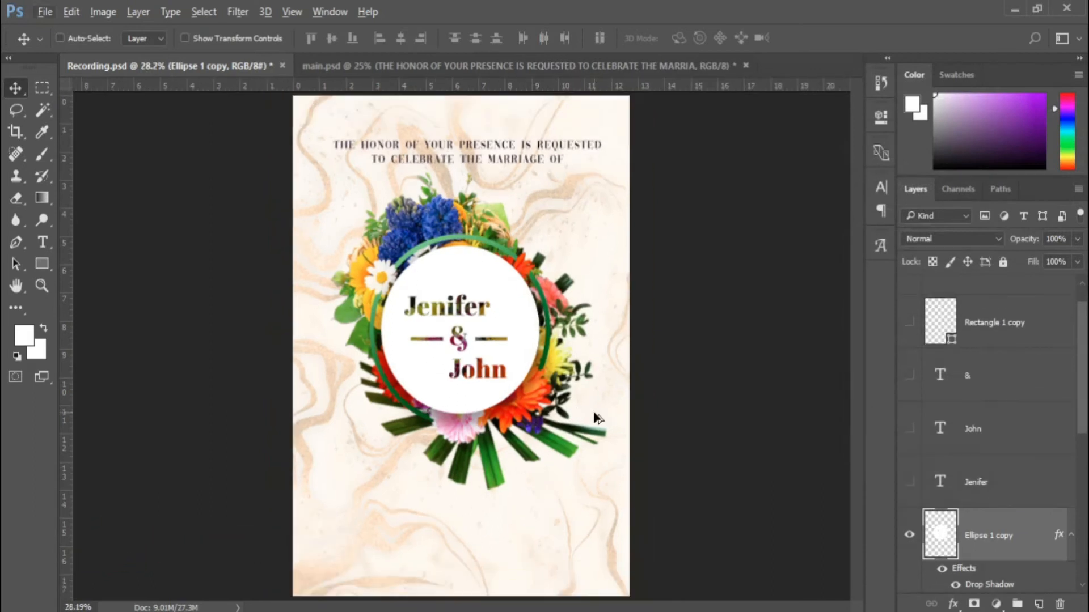
click(958, 483)
key(Delete)
click(973, 429)
key(Delete)
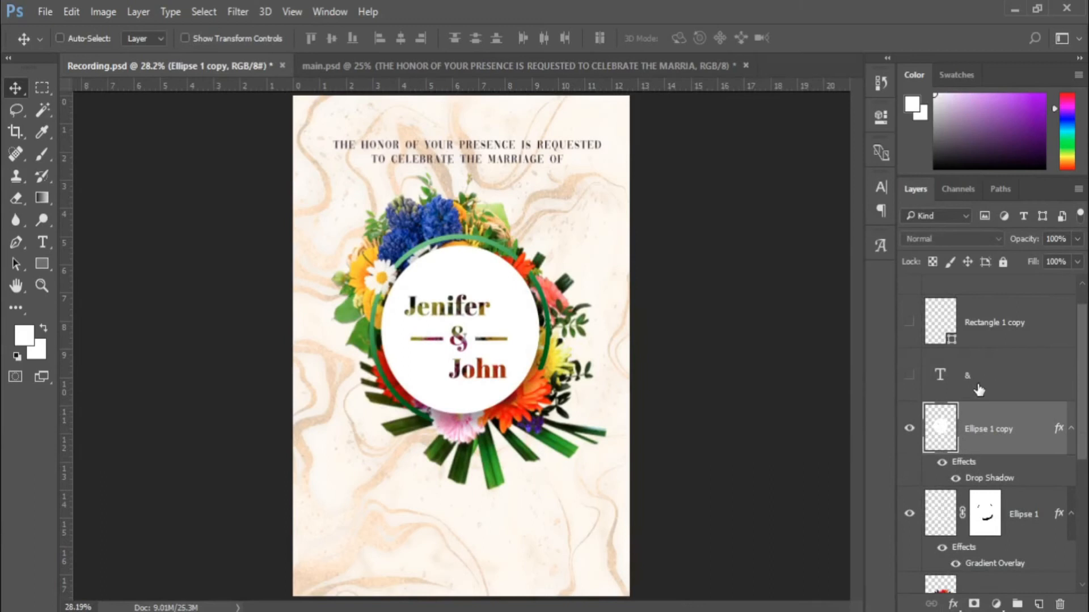
click(976, 377)
key(Delete)
scroll(538, 357, up, 1)
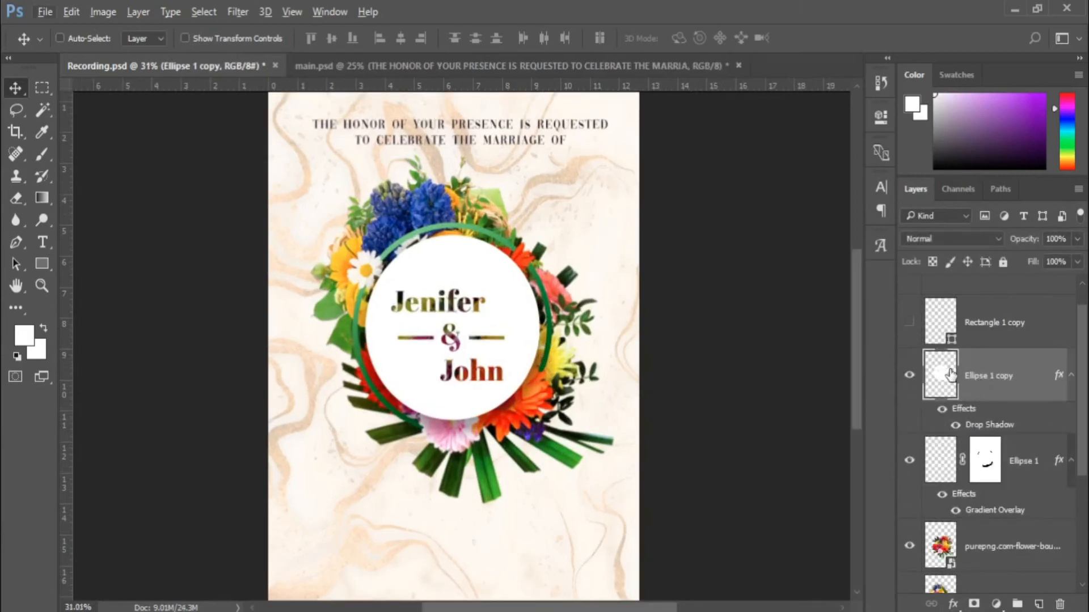
scroll(536, 383, down, 2)
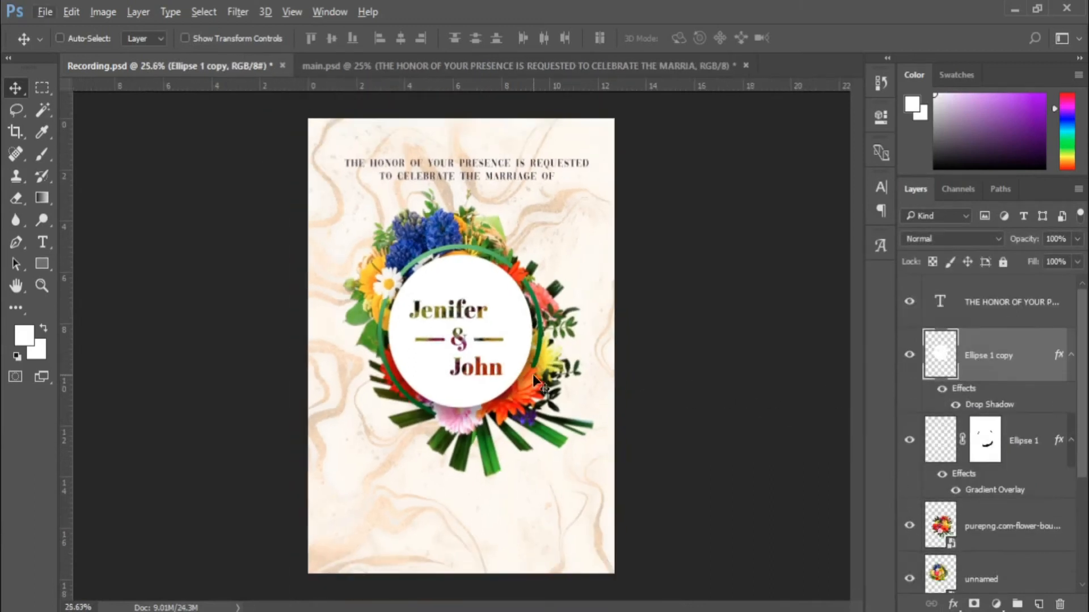
Add a drop shadow to the Ellipse 1 ring layer with 12 px distance, 13% spread and 18 px size.
click(1028, 444)
right_click(1027, 442)
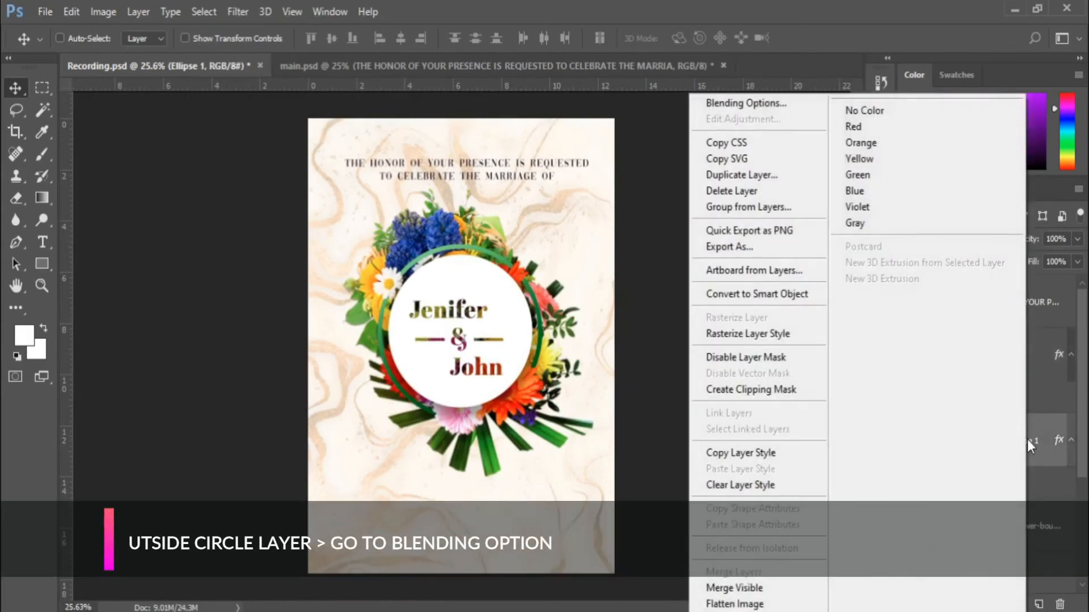
click(736, 103)
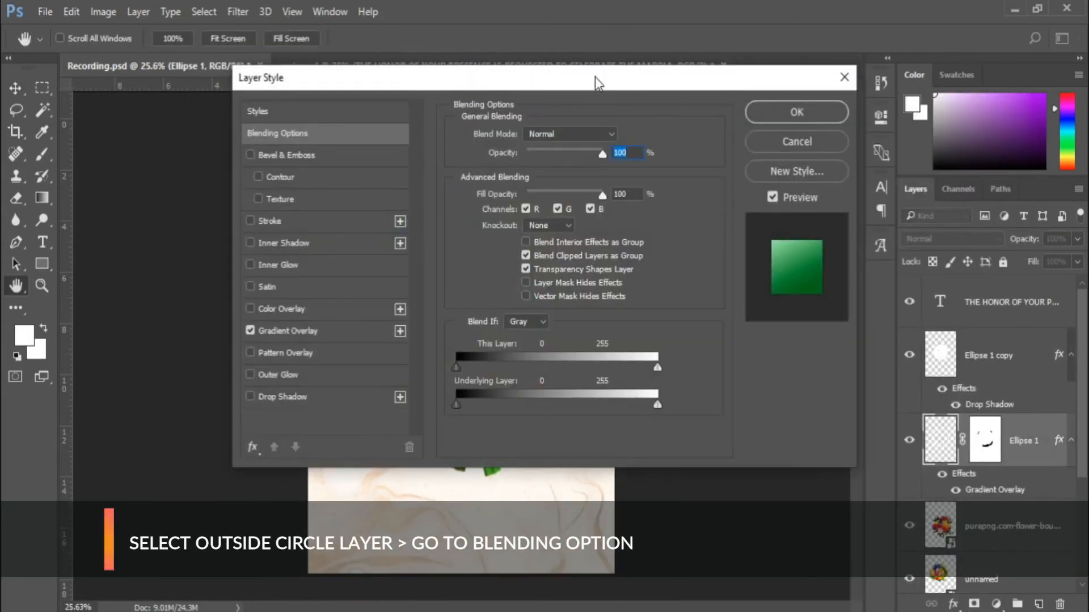
drag(596, 78, 908, 63)
click(587, 385)
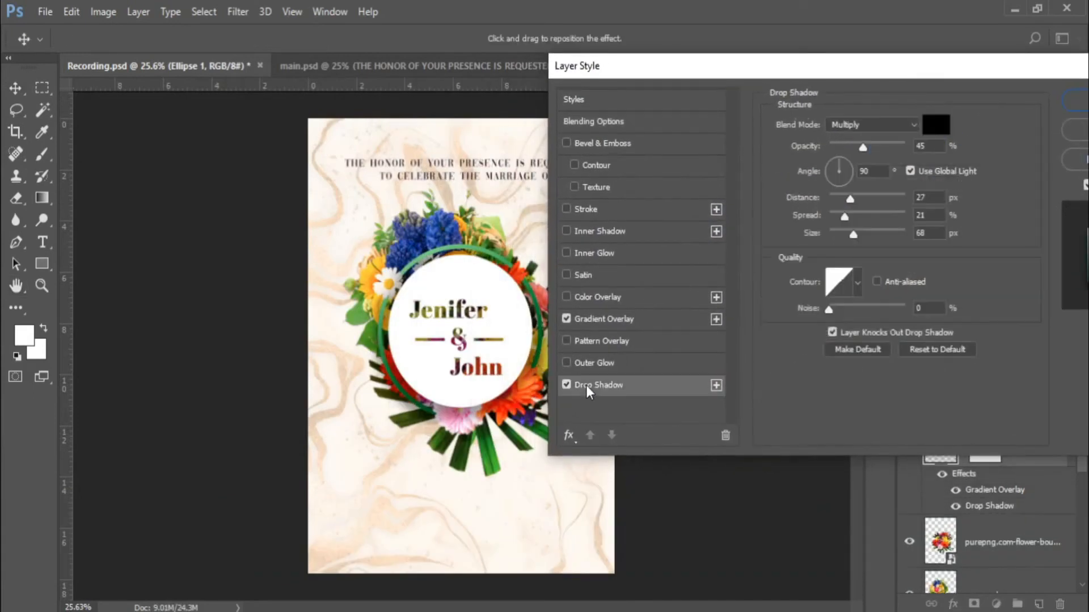
drag(649, 68, 673, 80)
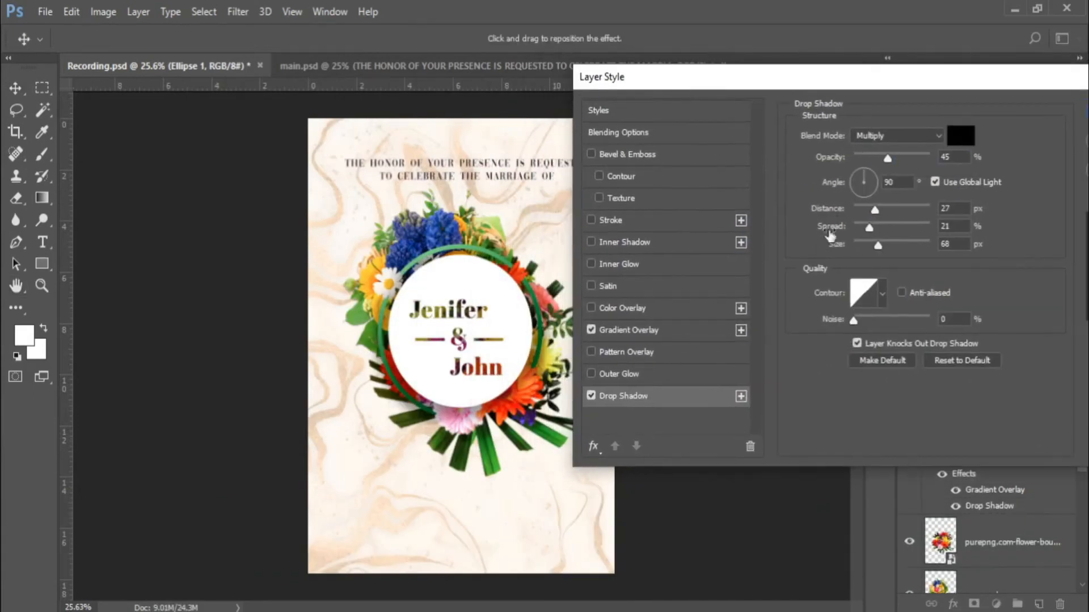
drag(876, 210, 863, 228)
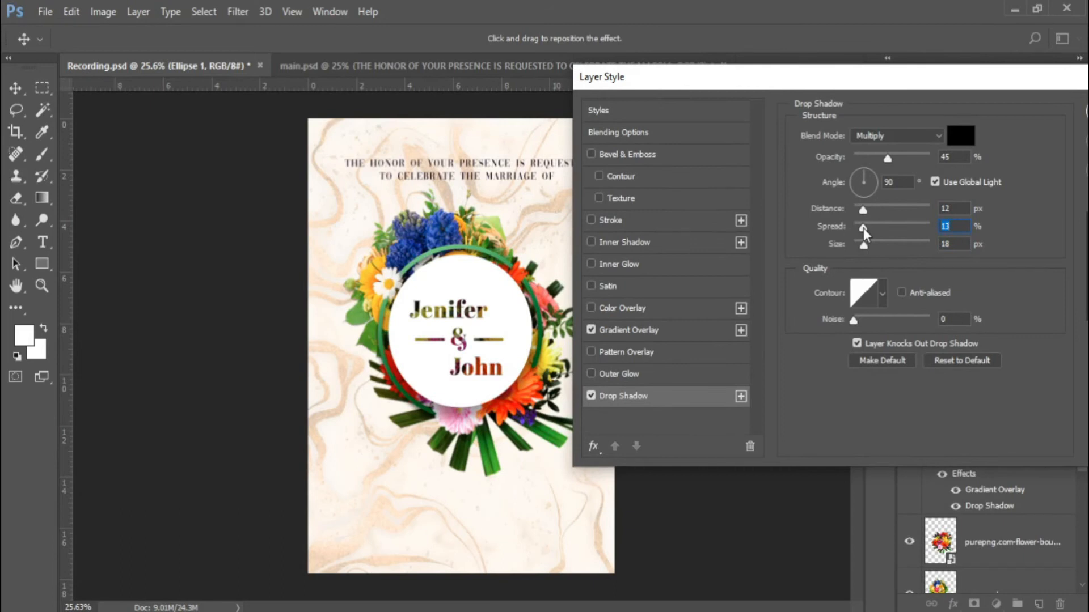
key(Return)
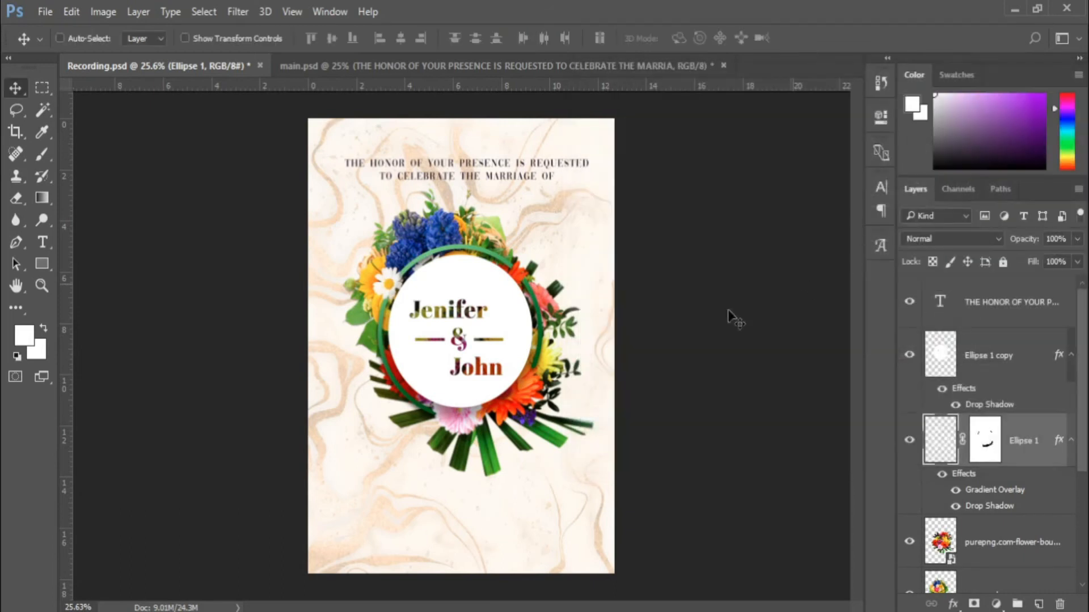
Start a new text line on the marble below the flowers in Abril Fatface at 14 pt.
scroll(439, 404, down, 1)
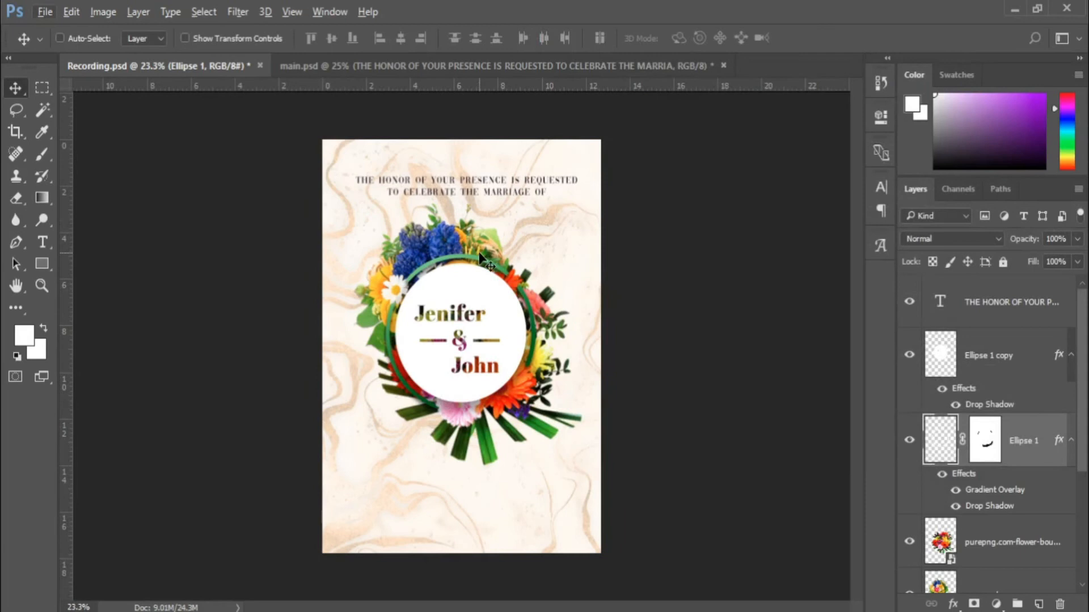
key(t)
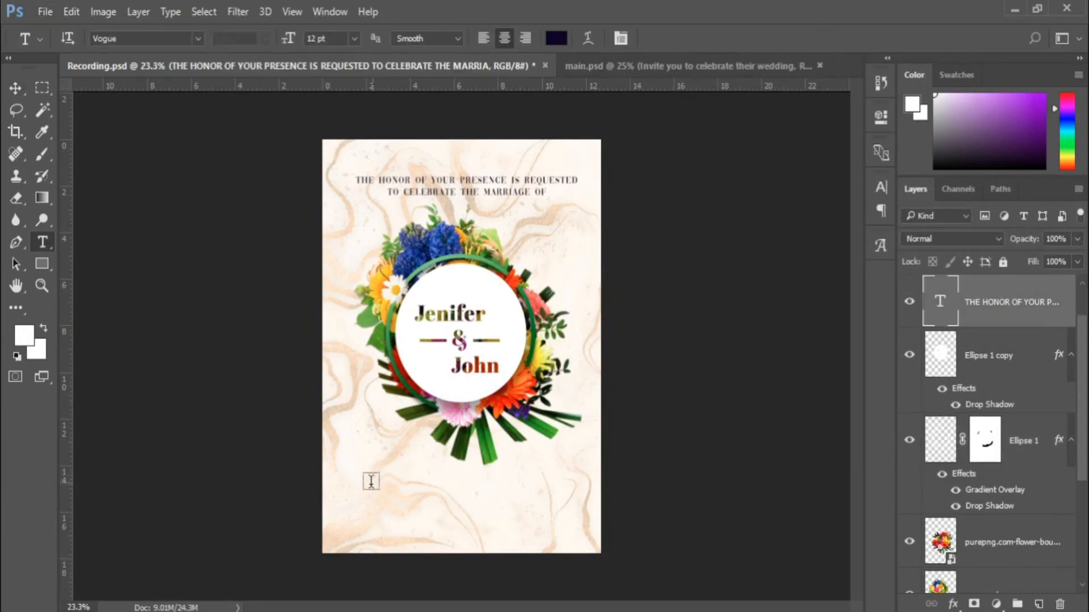
click(371, 482)
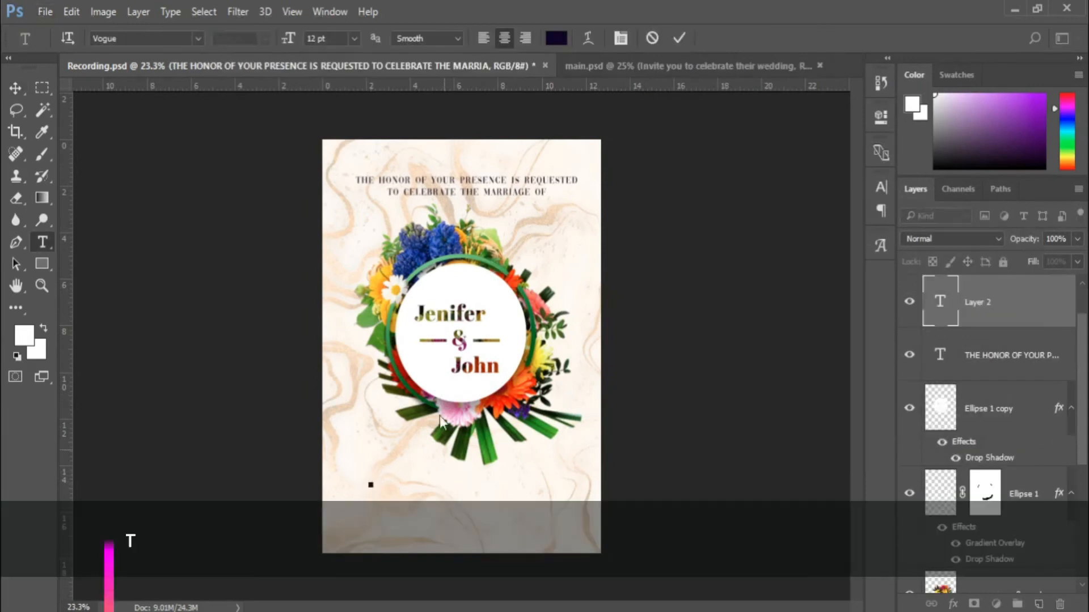
key(Up)
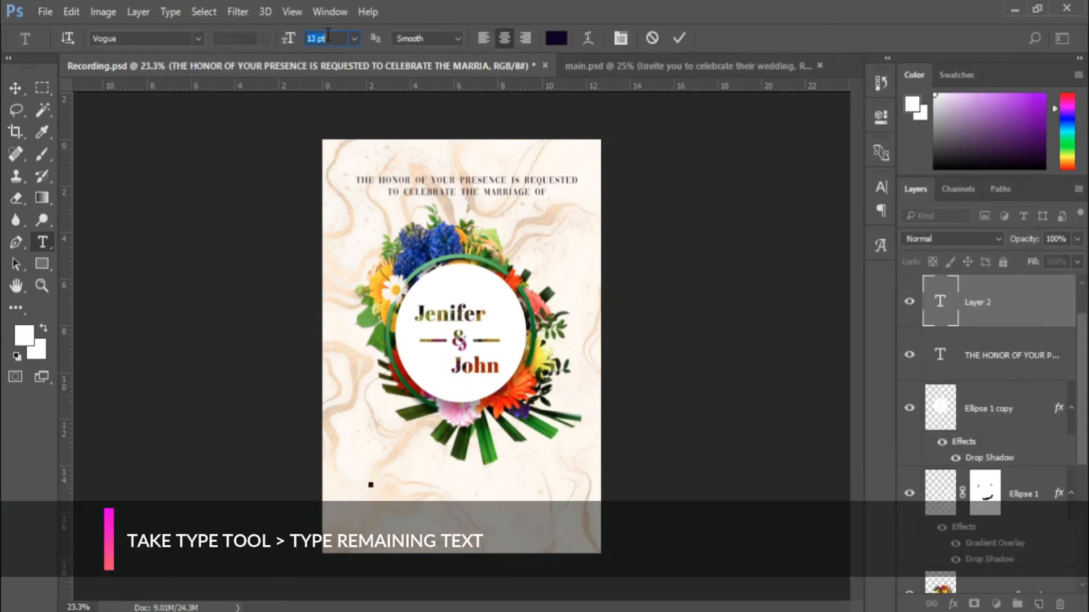
click(158, 39)
text(a)
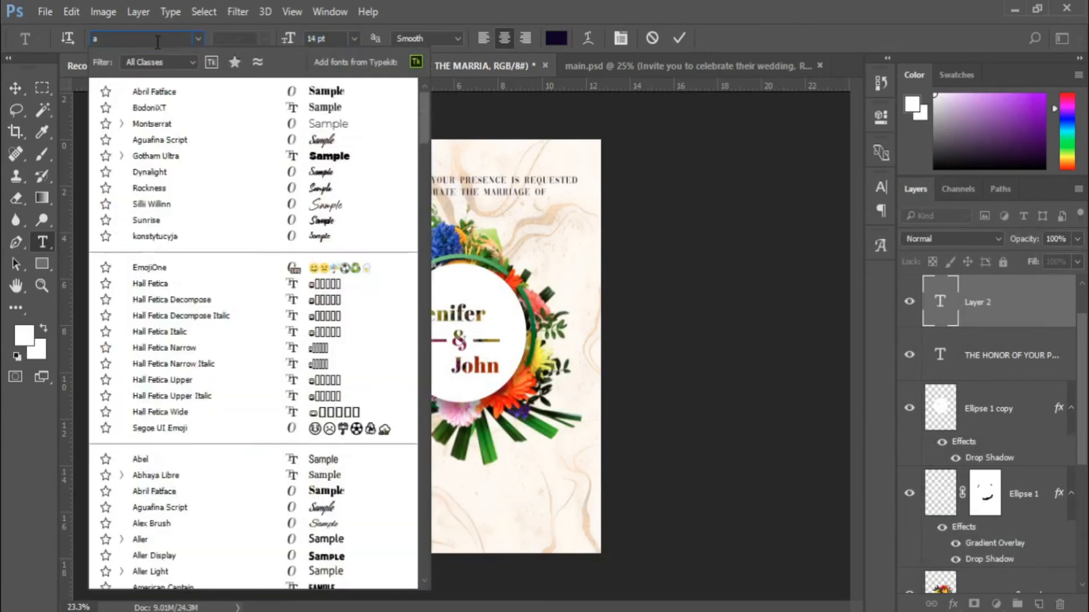
text(bril)
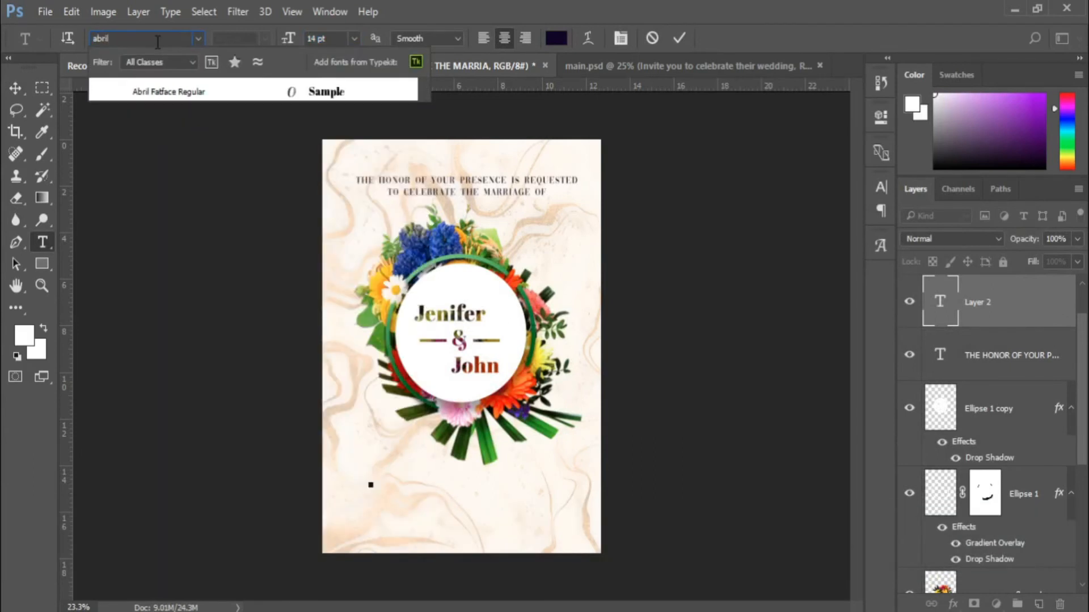
key(Return)
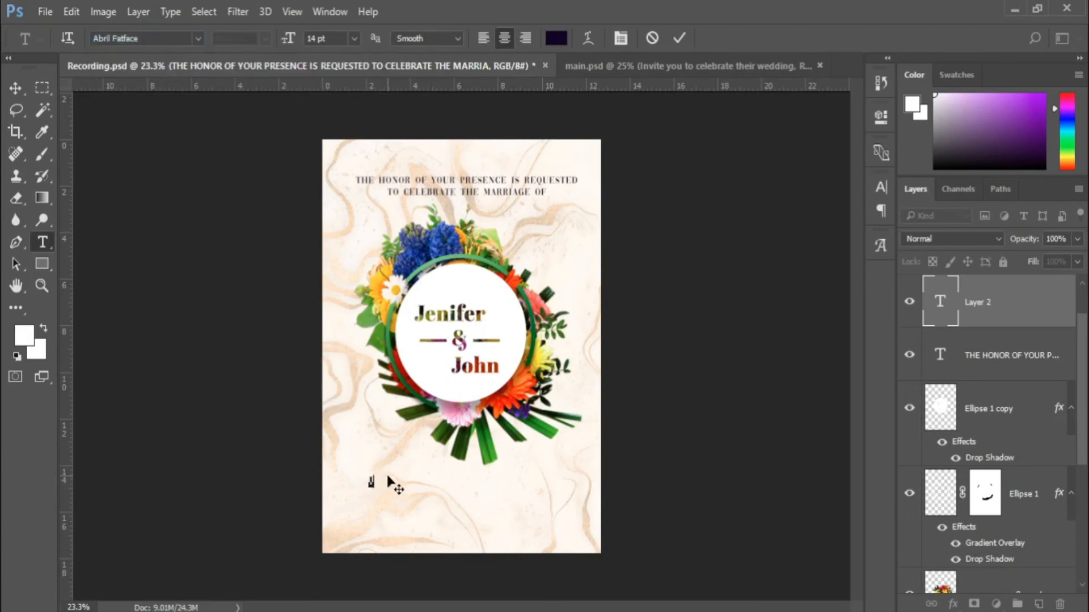
Write "Invite you to celebrate their wedding" and center the line beneath the flowers.
text(vite)
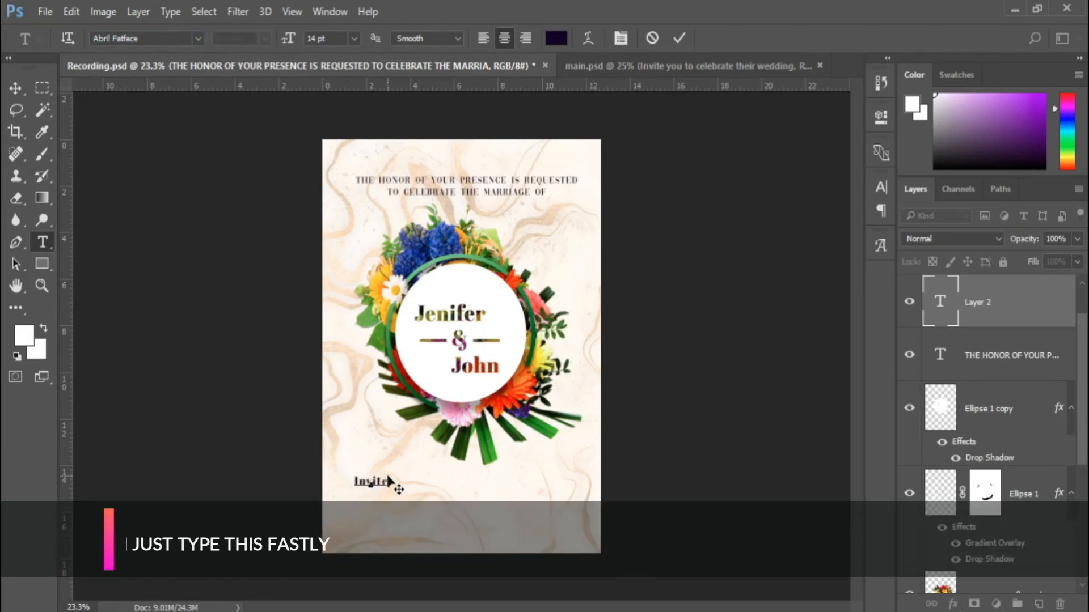
text( you to c)
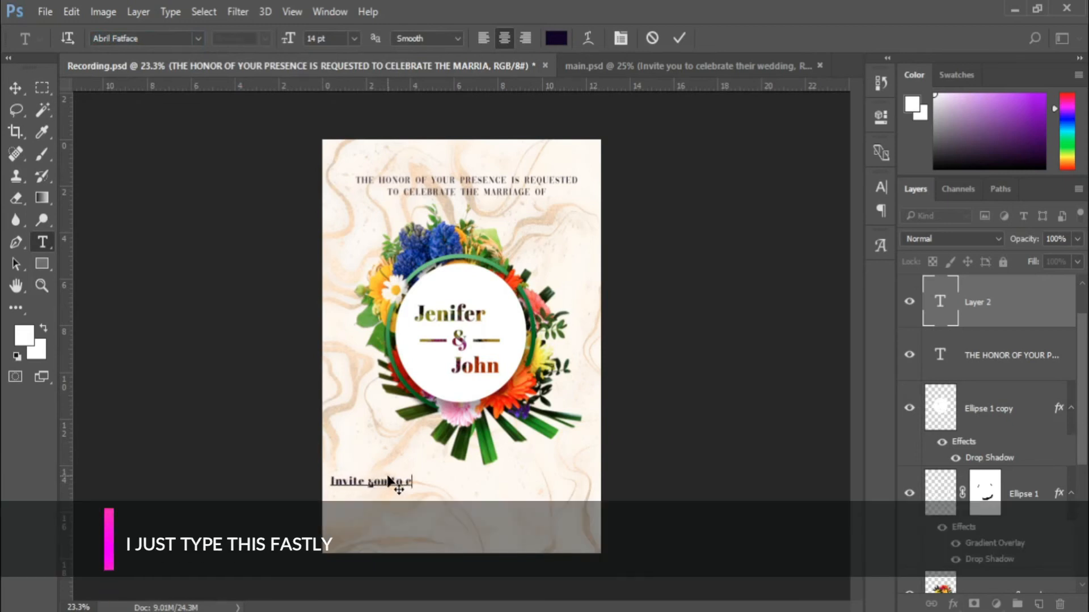
text(elebrate their wedding)
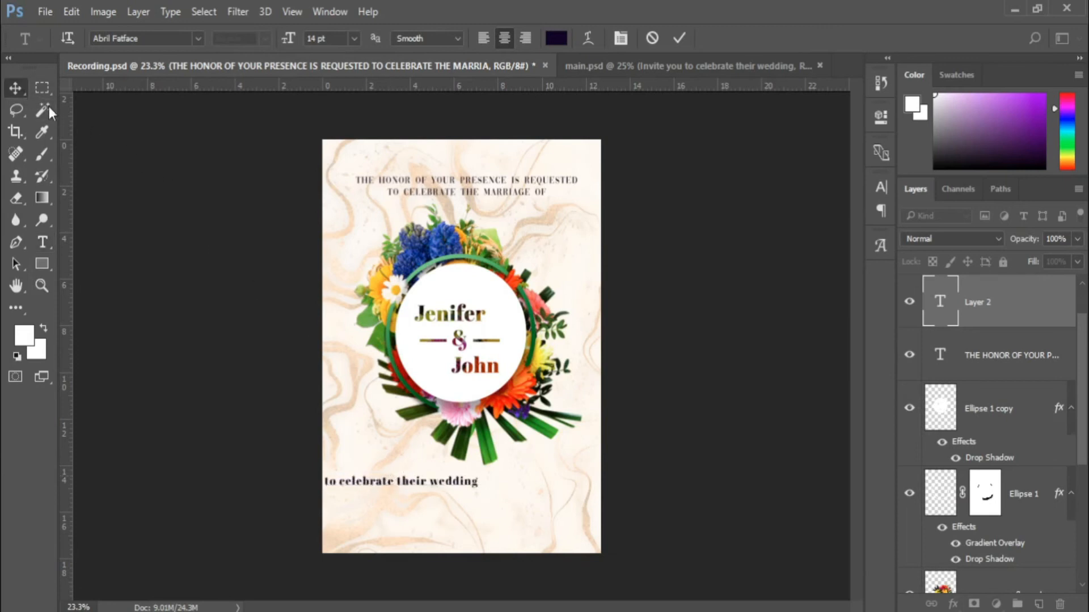
click(15, 88)
drag(408, 489, 485, 496)
Duplicate the invitation line below itself, replace the copy's text with "18" and move it under the line's left part.
scroll(464, 499, down, 1)
key(t)
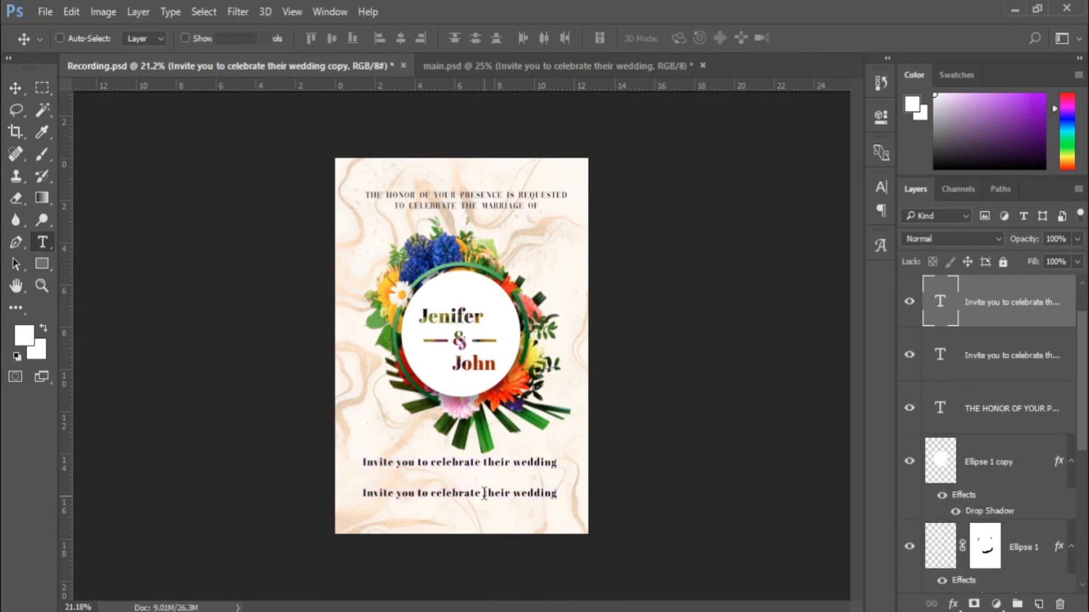
triple_click(484, 493)
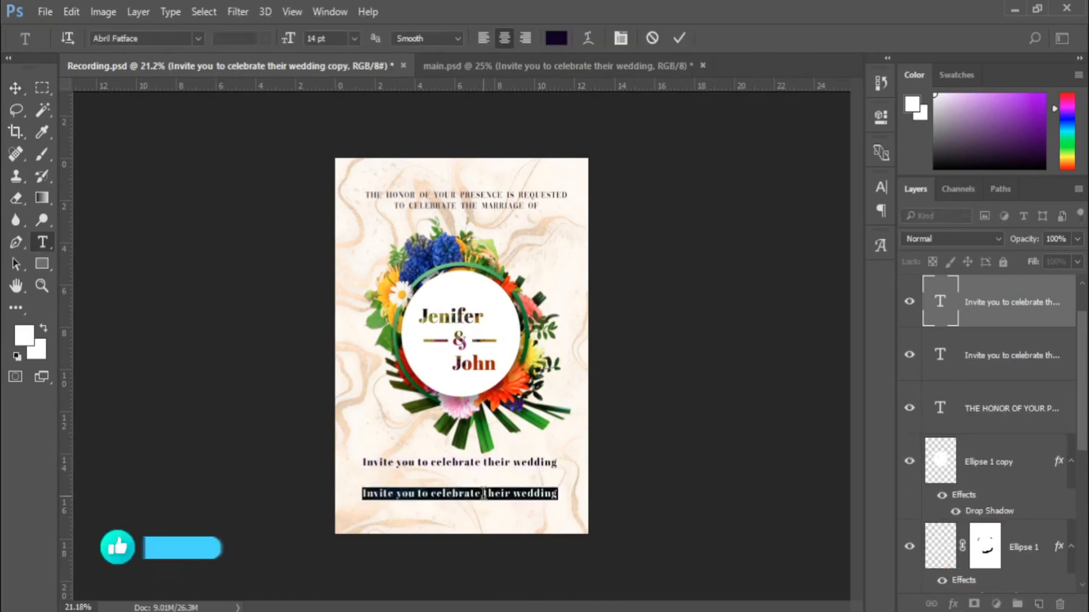
text(18)
key(ctrl+Return)
key(v)
scroll(459, 511, up, 5)
drag(456, 522, 383, 505)
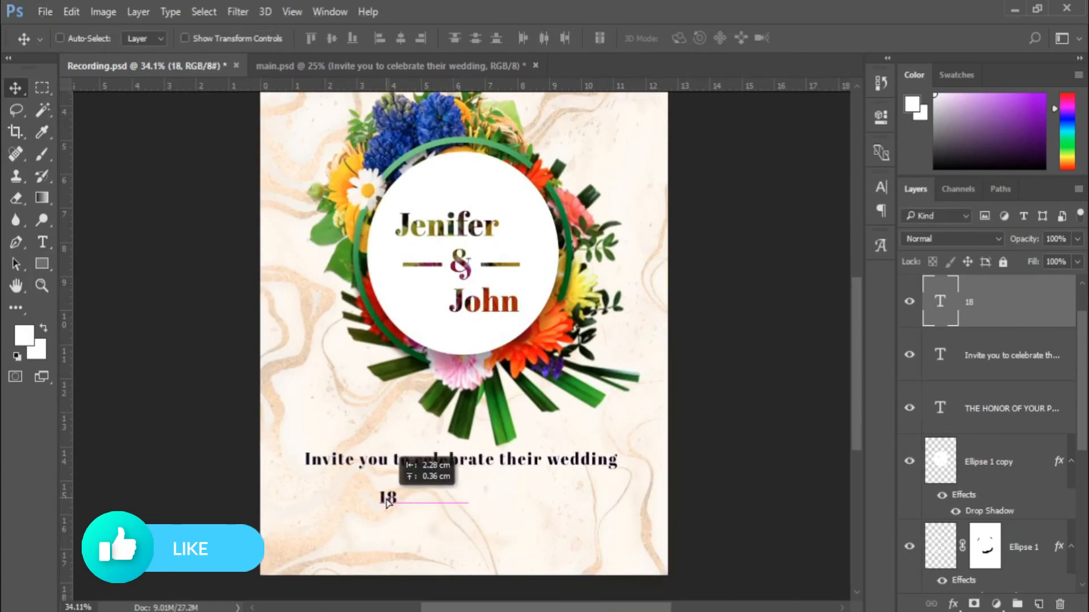
Set the font size of the date number 18 to 30 pt.
double_click(388, 493)
click(294, 39)
drag(296, 41, 299, 41)
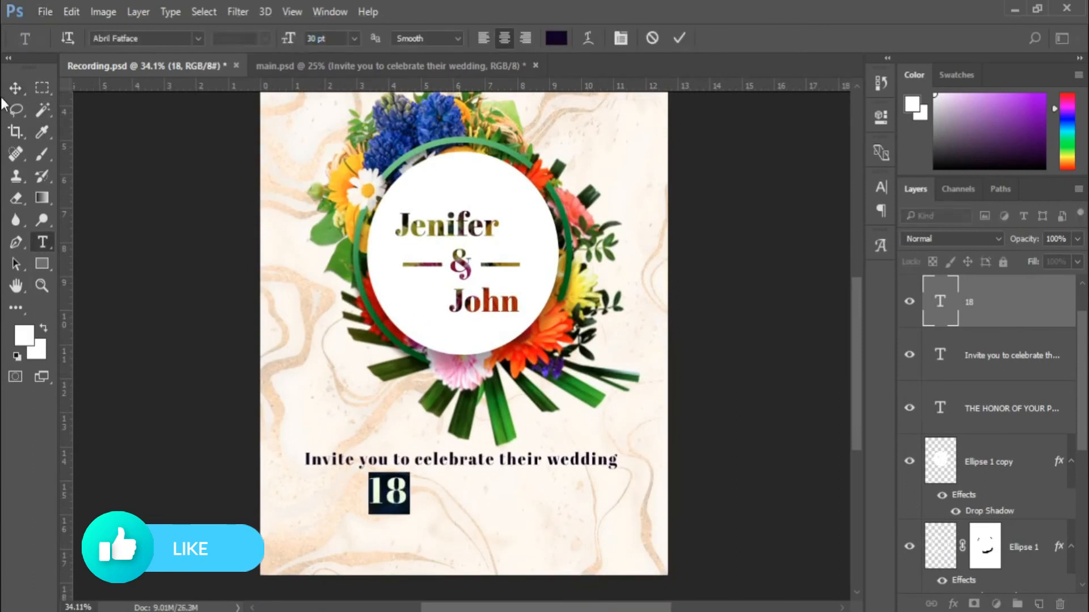
click(15, 88)
Duplicate the date number 18 and replace the copy's text with "Sept".
drag(387, 500, 498, 540)
scroll(403, 512, up, 3)
key(t)
double_click(499, 532)
text(Sept)
Reduce the font size of "Sept" and place it directly right of the date number 18.
key(ctrl+a)
drag(288, 38, 275, 40)
key(ctrl+Return)
key(v)
drag(484, 542, 462, 506)
scroll(344, 375, down, 2)
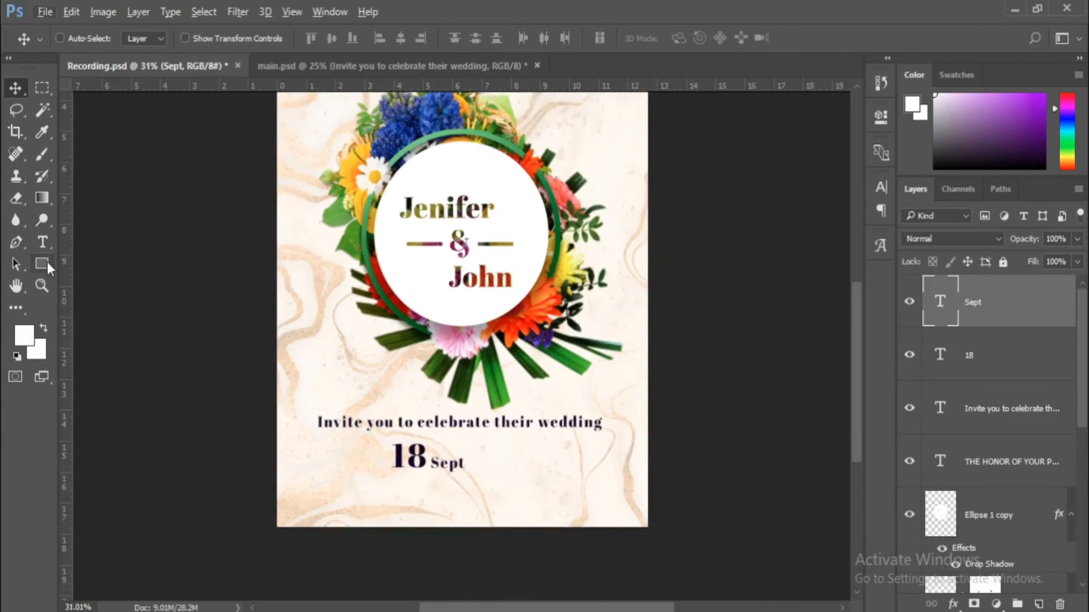
Draw a thin black vertical bar about 11 px wide and 133 px high right of "Sept".
click(42, 264)
drag(474, 443, 475, 479)
click(16, 88)
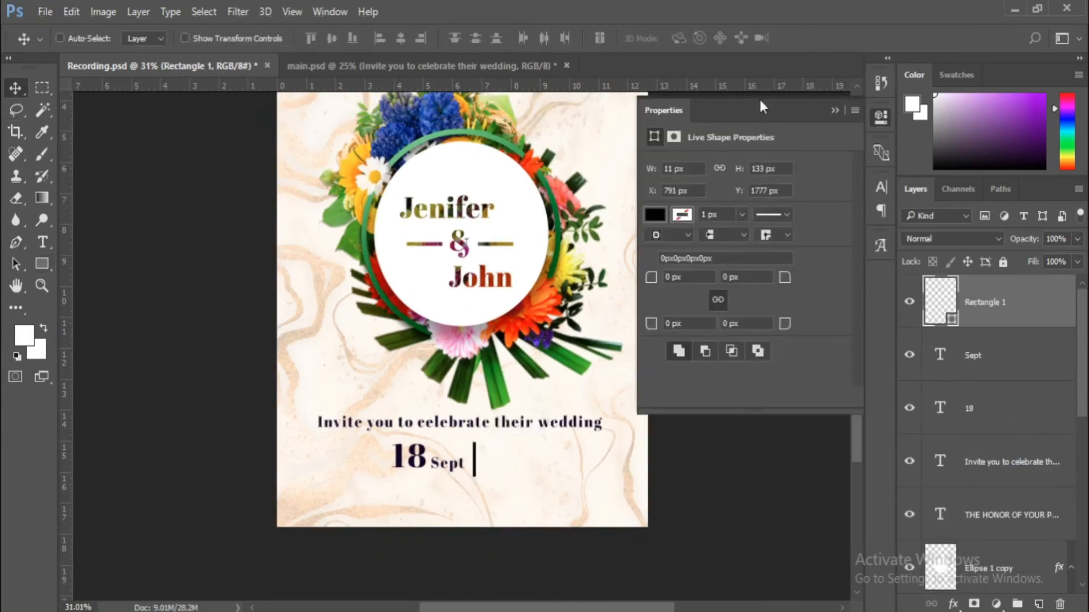
click(835, 110)
Duplicate the date number 18 to the right and replace the copy's text with "7.00 Pm".
scroll(479, 465, up, 6)
ctrl+click(368, 499)
alt+drag(347, 491, 540, 491)
key(t)
click(556, 488)
key(ctrl+a)
text(7.00 Pm)
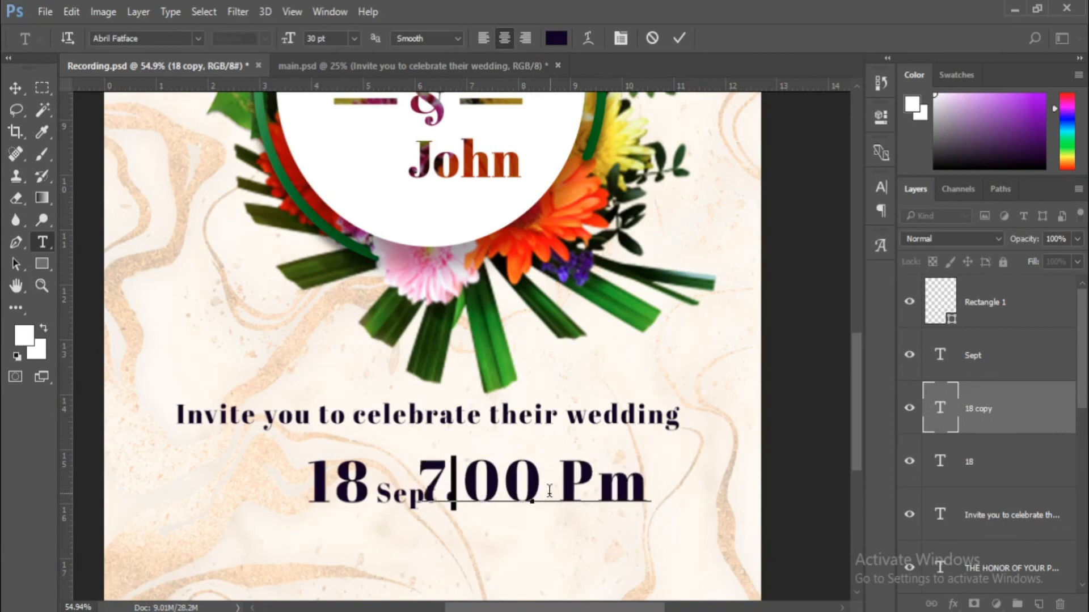
Reduce the font size of "Pm" and place the time text just right of the vertical bar.
double_click(569, 489)
drag(291, 40, 280, 45)
click(16, 89)
drag(512, 480, 535, 475)
Scale down the date, bar and time layers together and center them as a row beneath the invitation line.
scroll(545, 510, up, 2)
scroll(565, 486, down, 2)
click(967, 461)
shift+click(987, 321)
scroll(556, 517, up, 1)
scroll(568, 479, down, 3)
key(ctrl+t)
key(Return)
key(shift+Up)
scroll(596, 502, up, 2)
key(ctrl+t)
key(Return)
scroll(523, 487, up, 2)
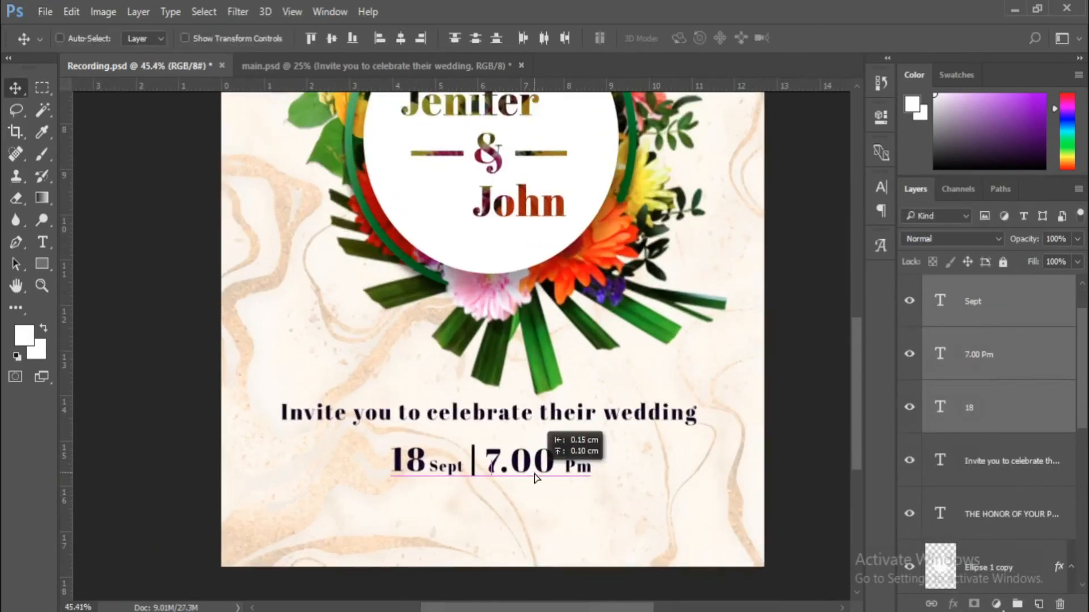
scroll(987, 335, up, 1)
Duplicate the "Invite you to celebrate their wedding" line and place the copy below the date and time row.
click(987, 306)
scroll(420, 504, down, 1)
right_click(622, 421)
click(607, 431)
drag(579, 420, 583, 508)
scroll(986, 513, down, 1)
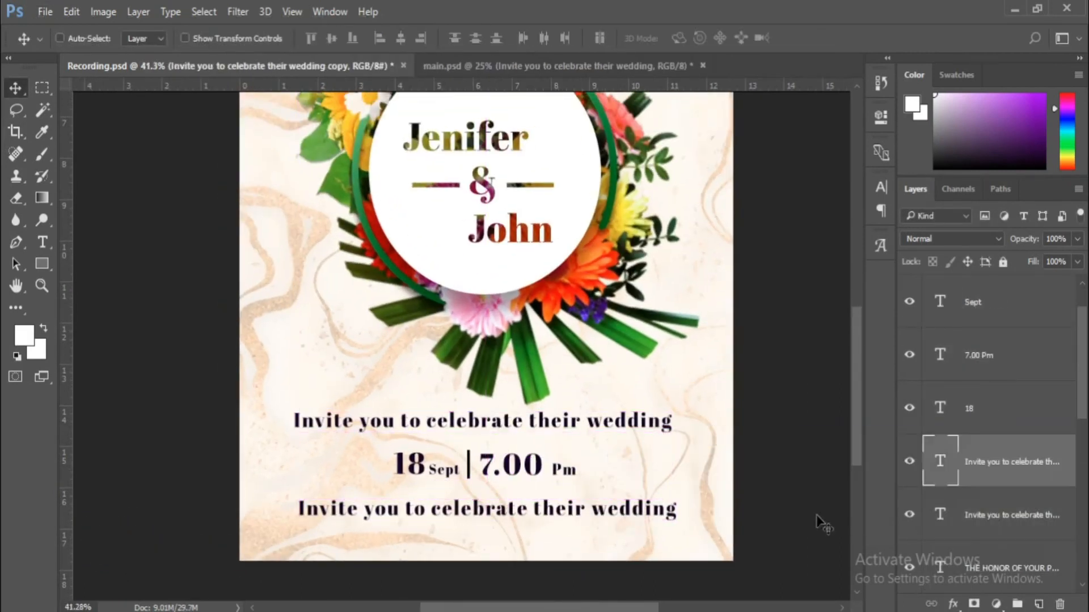
Replace the text of the duplicated invitation line with the venue's street address in capitals.
key(t)
click(566, 508)
key(ctrl+a)
text(2/3)
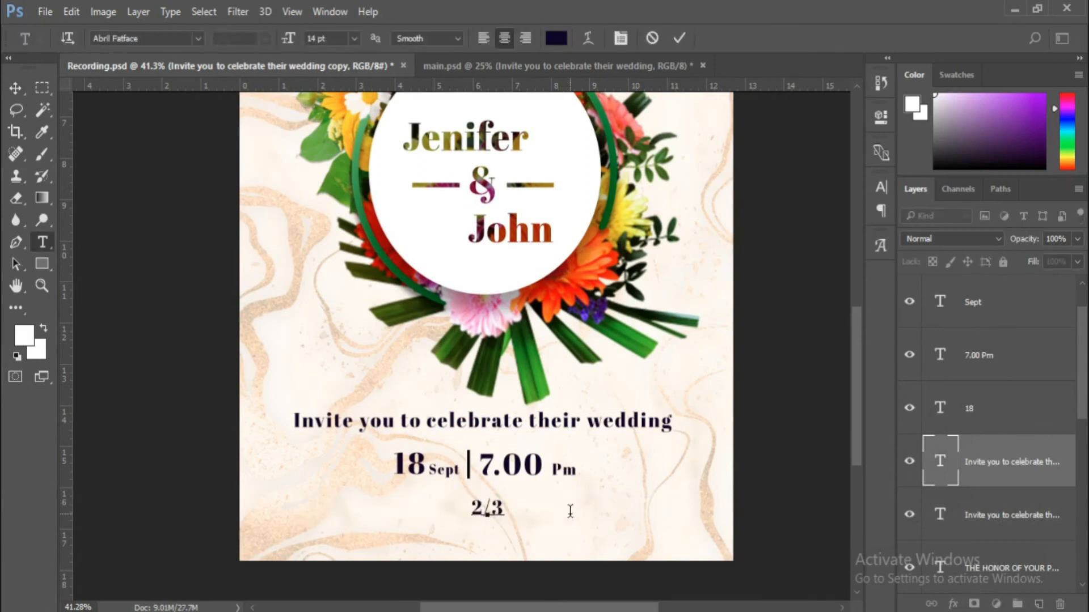
text( LORD )
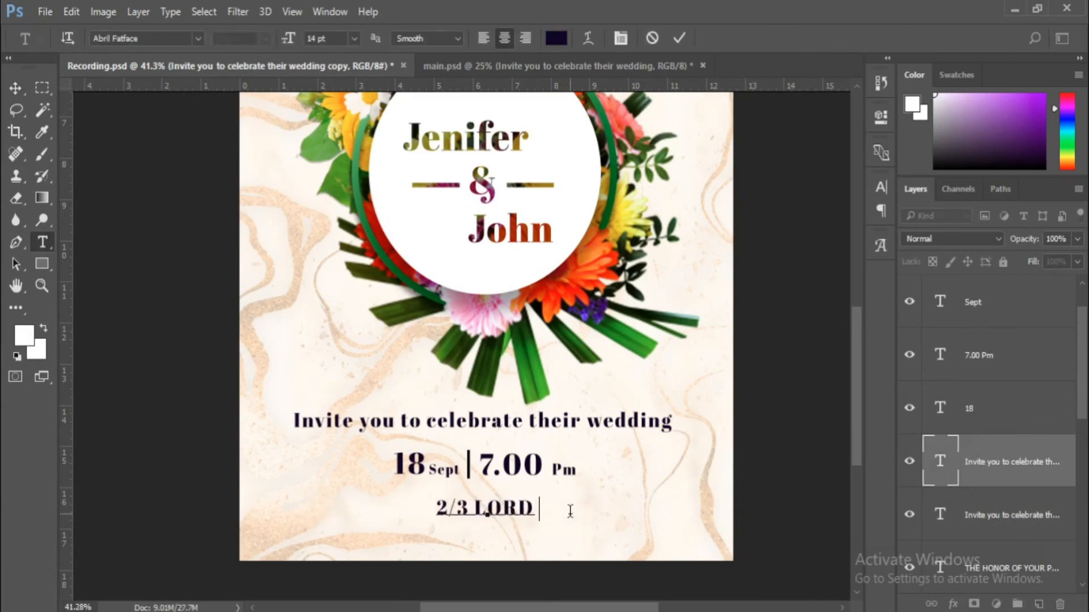
text(BENTING ROAD)
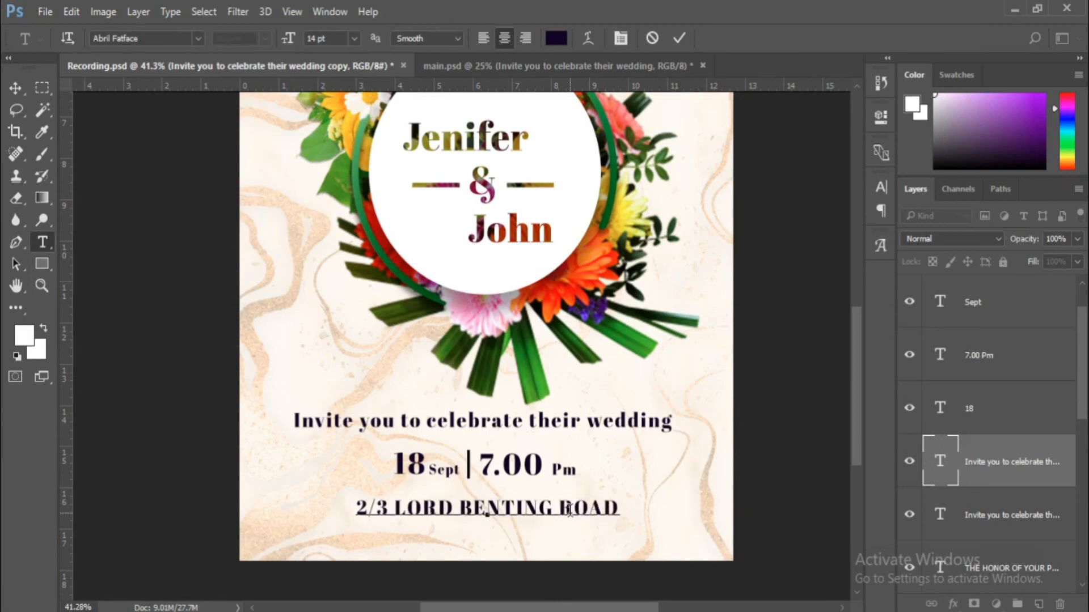
Set the street address line to the Vogue font at 12 pt.
key(ctrl+a)
click(158, 39)
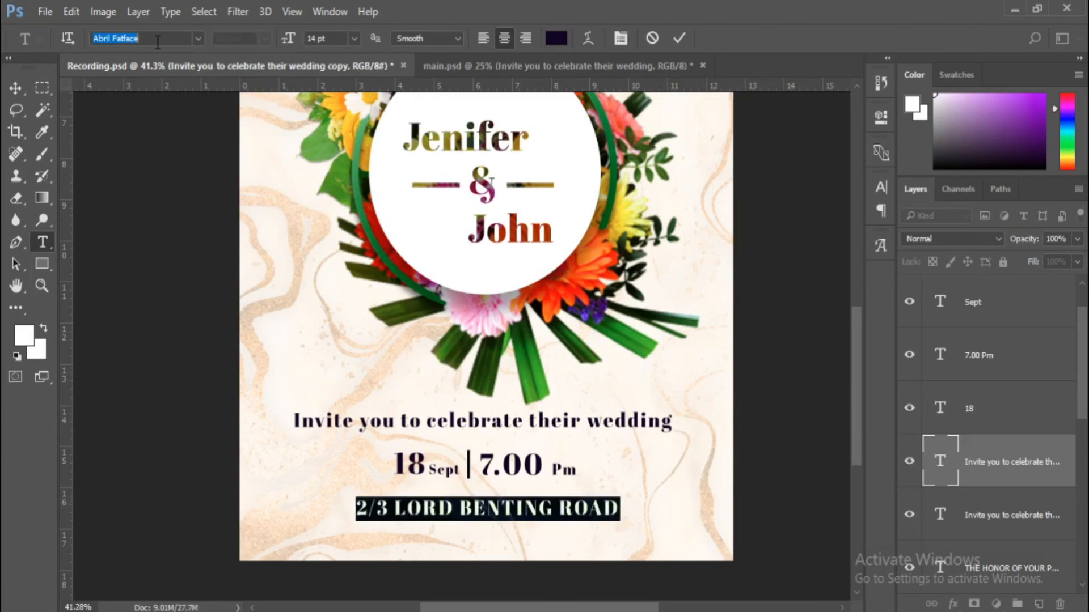
text(VOU)
key(BackSpace)
key(BackSpace)
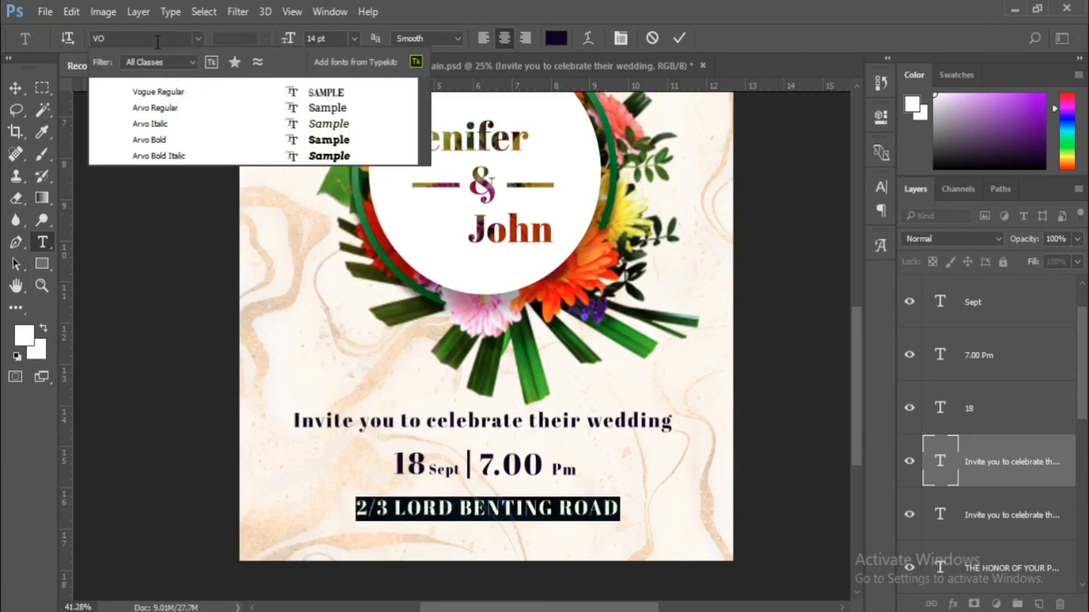
key(Return)
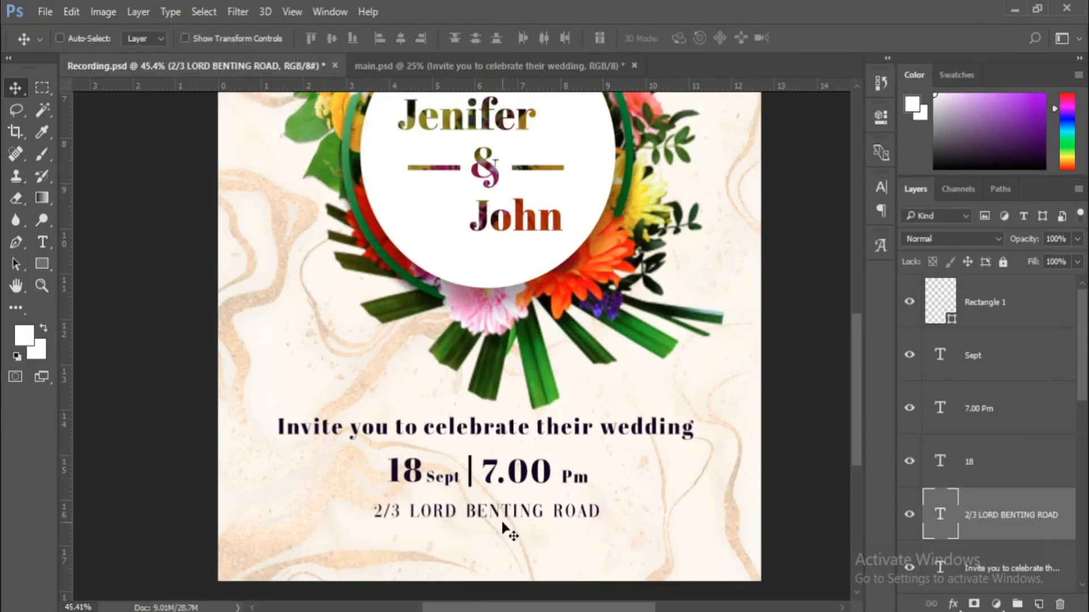
Duplicate the street address line just below itself and change the copy to "CALIFORNIA" in Abril Fatface.
alt+drag(506, 530, 514, 540)
key(t)
click(515, 538)
triple_click(514, 539)
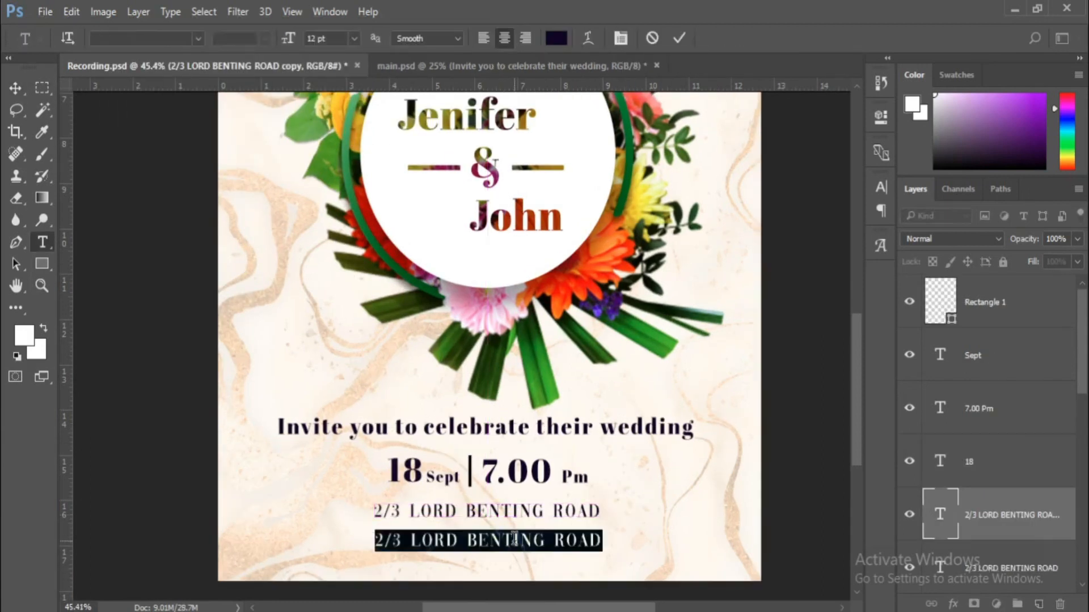
text(CALIFORNIA)
key(ctrl+a)
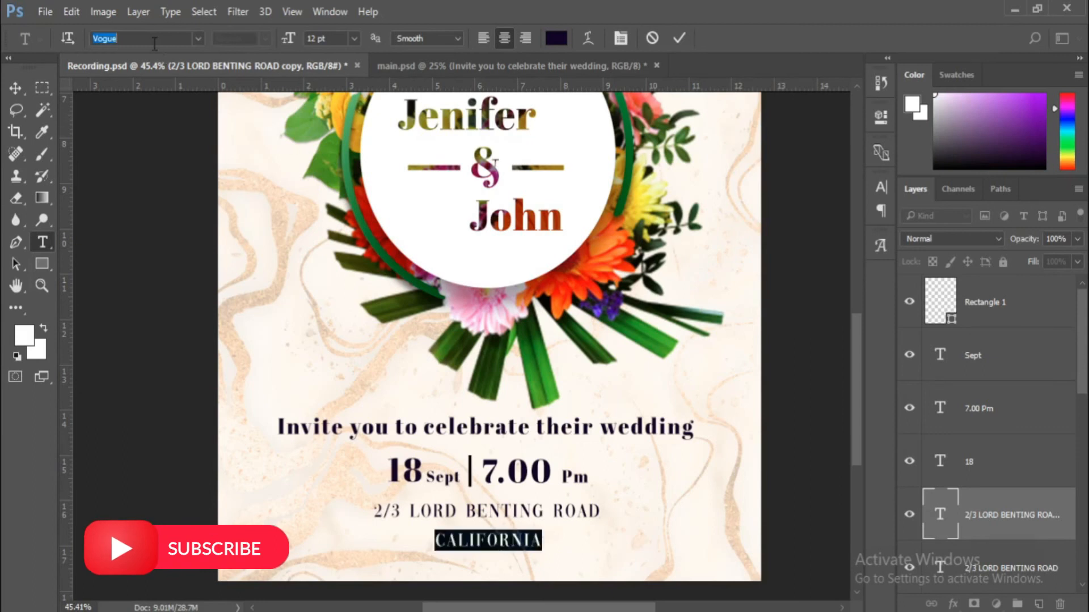
text(ABR)
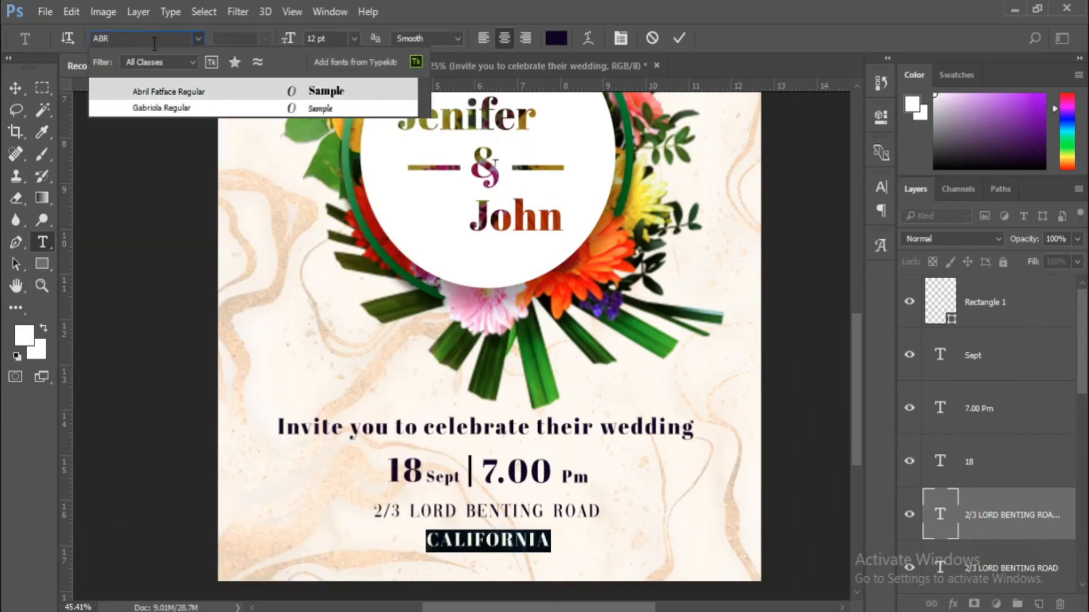
key(Return)
Move "CALIFORNIA" close under the street address and center both lines beneath the date and time row.
scroll(462, 542, up, 1)
drag(489, 560, 533, 530)
scroll(961, 519, down, 1)
ctrl+click(984, 519)
drag(533, 526, 533, 526)
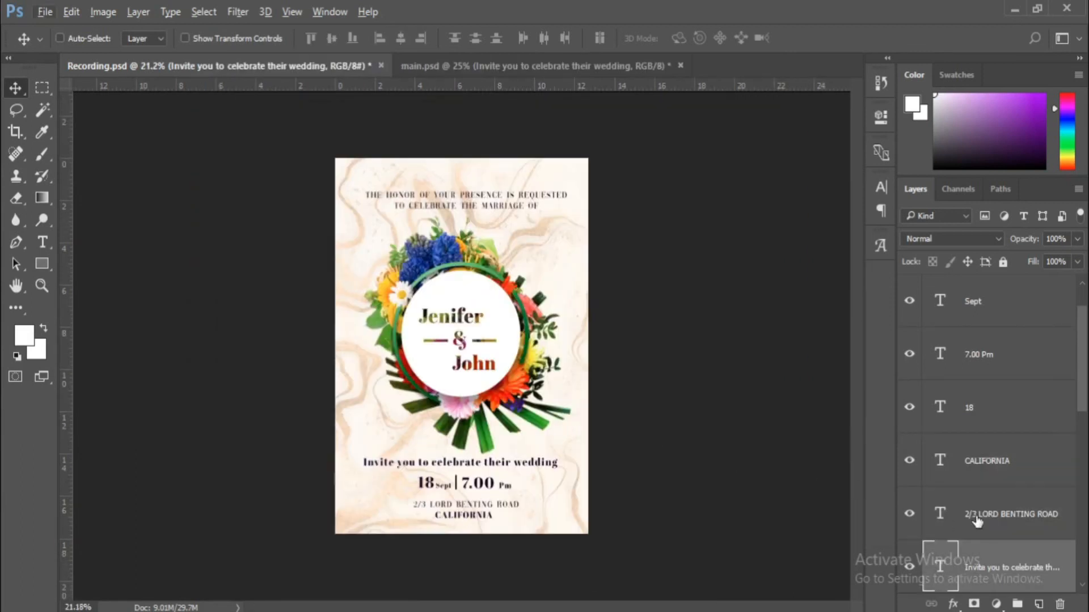
Add a new empty layer between the lower flower layer and Color Fill 1.
drag(1084, 380, 1086, 553)
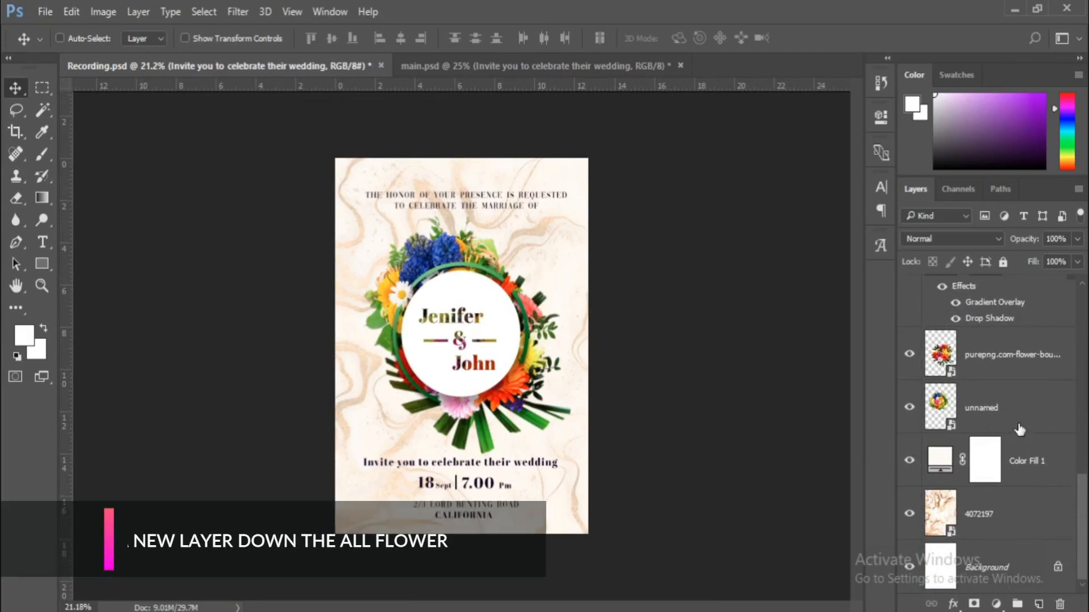
click(1020, 430)
click(1039, 604)
drag(990, 422, 990, 487)
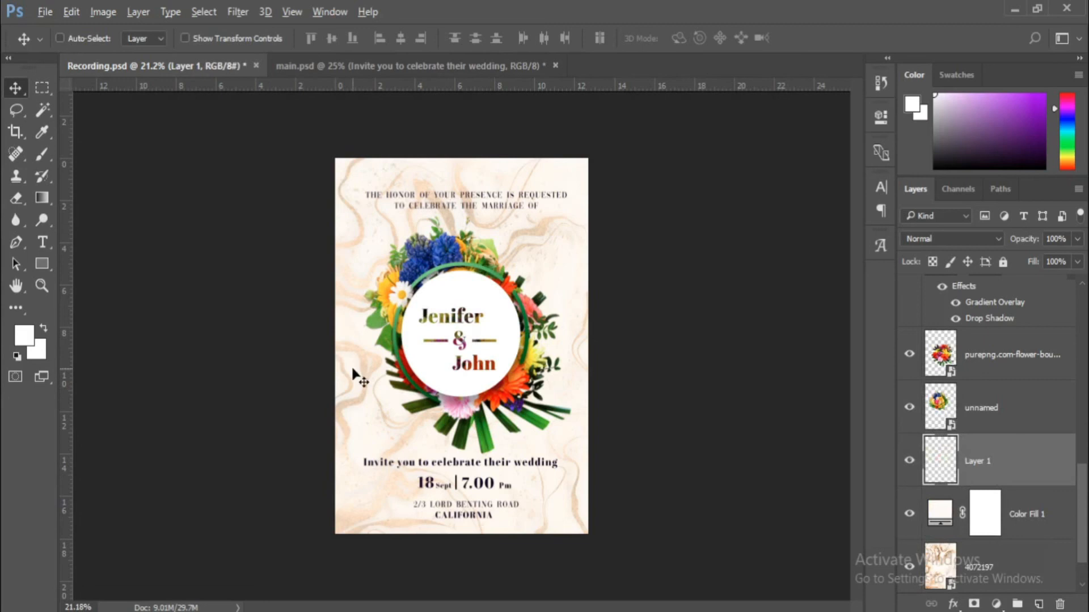
Choose the Brush tool with a 2500 px splatter brush preset from the end of the preset list.
scroll(353, 372, up, 2)
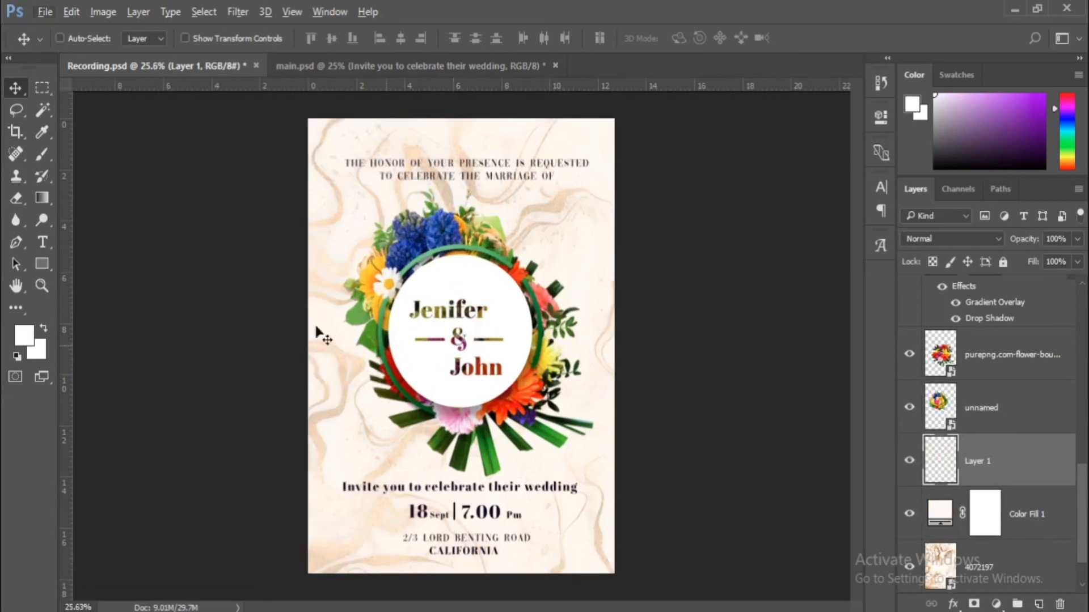
click(41, 154)
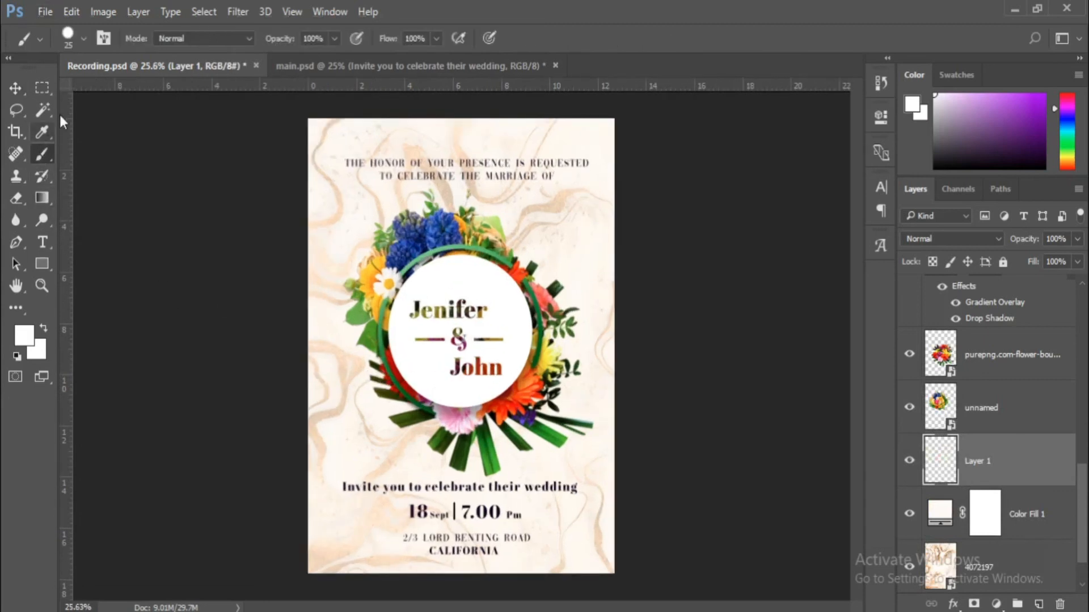
click(84, 40)
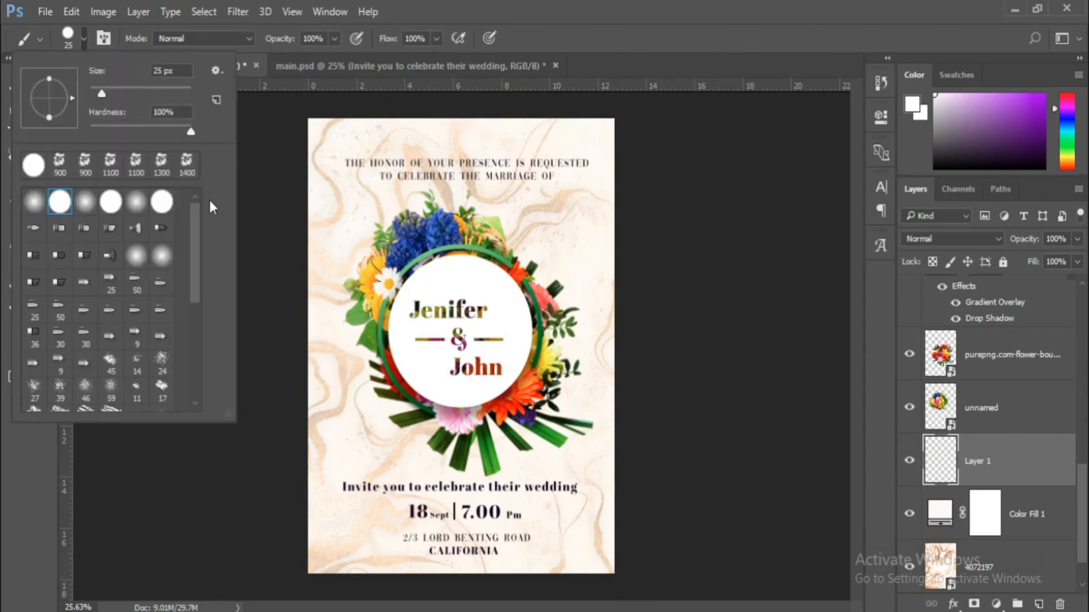
drag(194, 229, 196, 354)
click(136, 372)
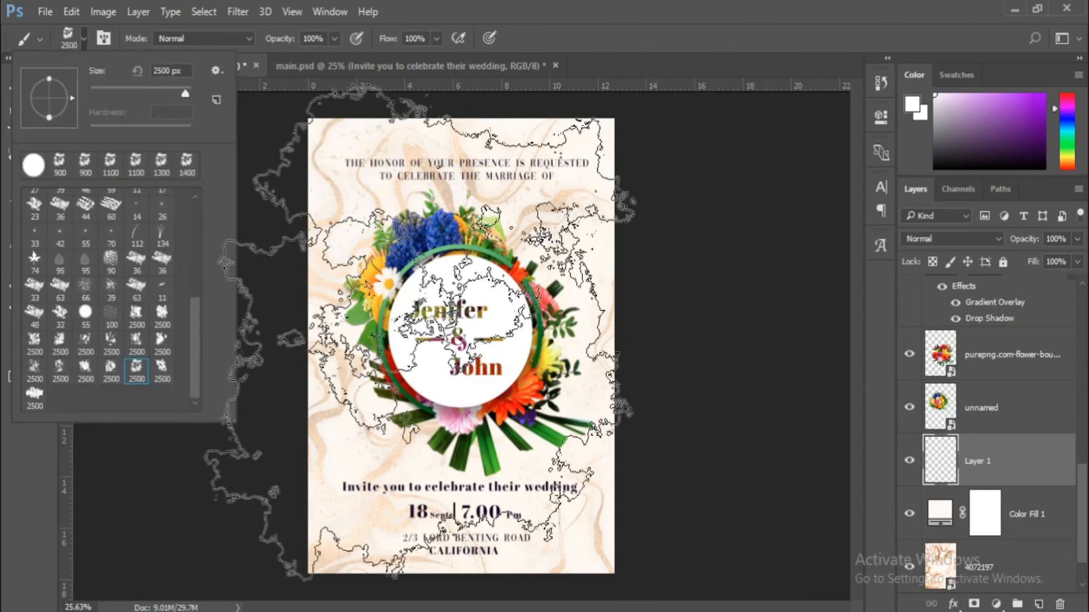
Reduce the splatter brush size to 1300 px so it roughly spans the floral ring.
key(Escape)
key(bracketleft)
key(bracketleft)
key(bracketleft)
key(bracketleft)
key(bracketleft)
key(bracketleft)
key(bracketleft)
key(bracketleft)
key(bracketleft)
key(bracketleft)
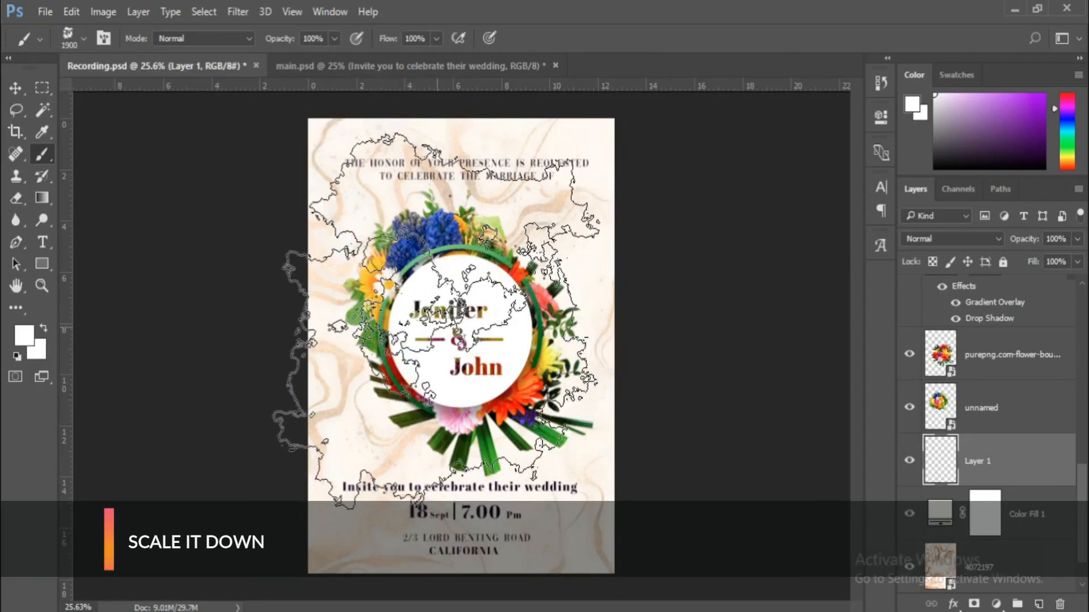
key(bracketleft)
key(bracketleft)
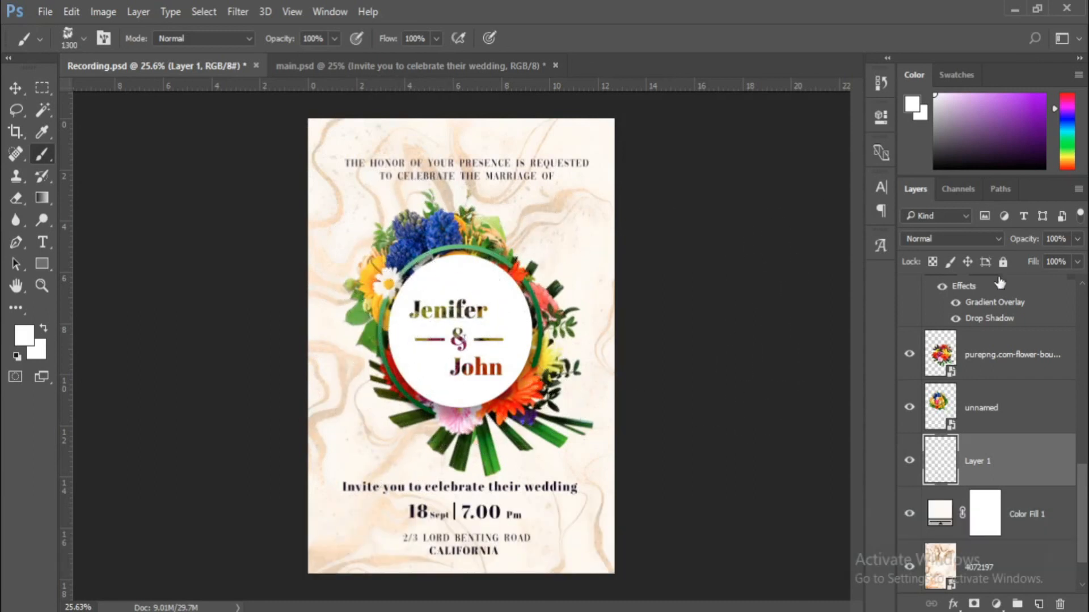
Set the foreground color to light purple and stamp the splatter once on Layer 1, centered behind the floral ring.
drag(977, 96, 984, 92)
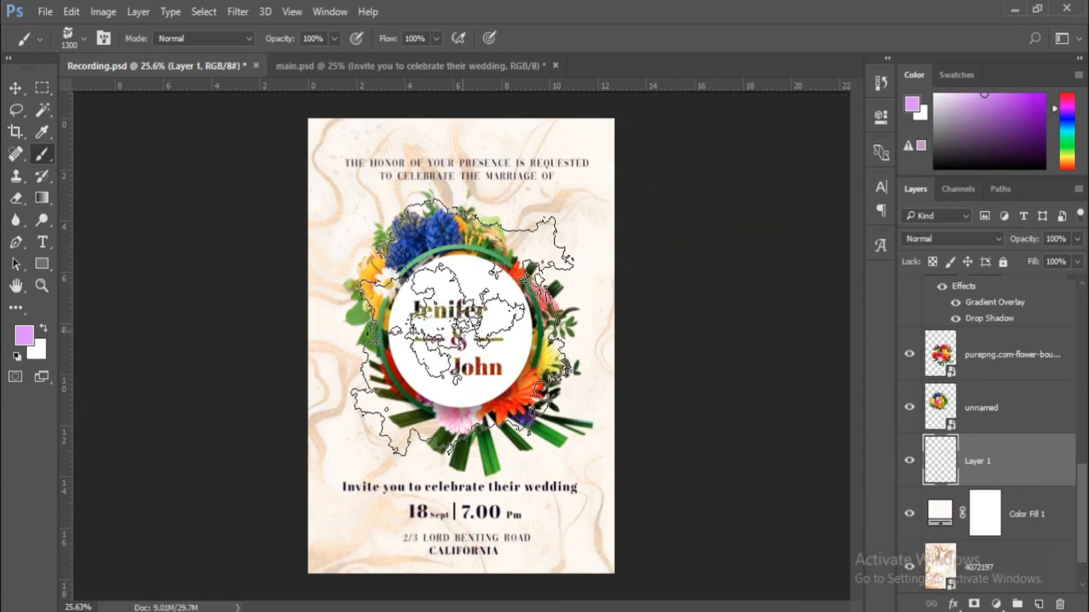
click(462, 328)
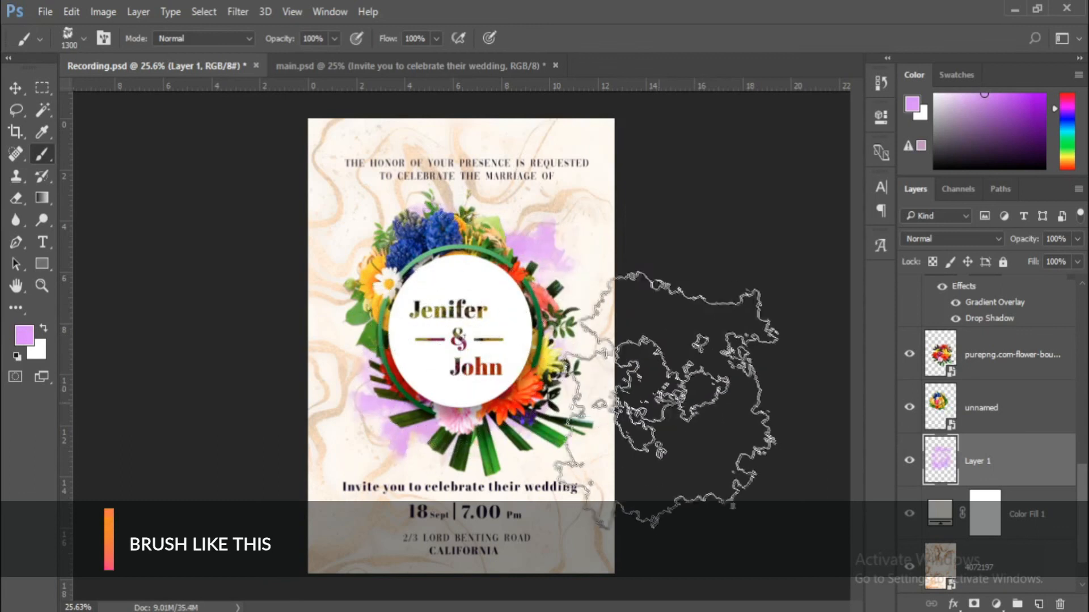
scroll(624, 391, down, 2)
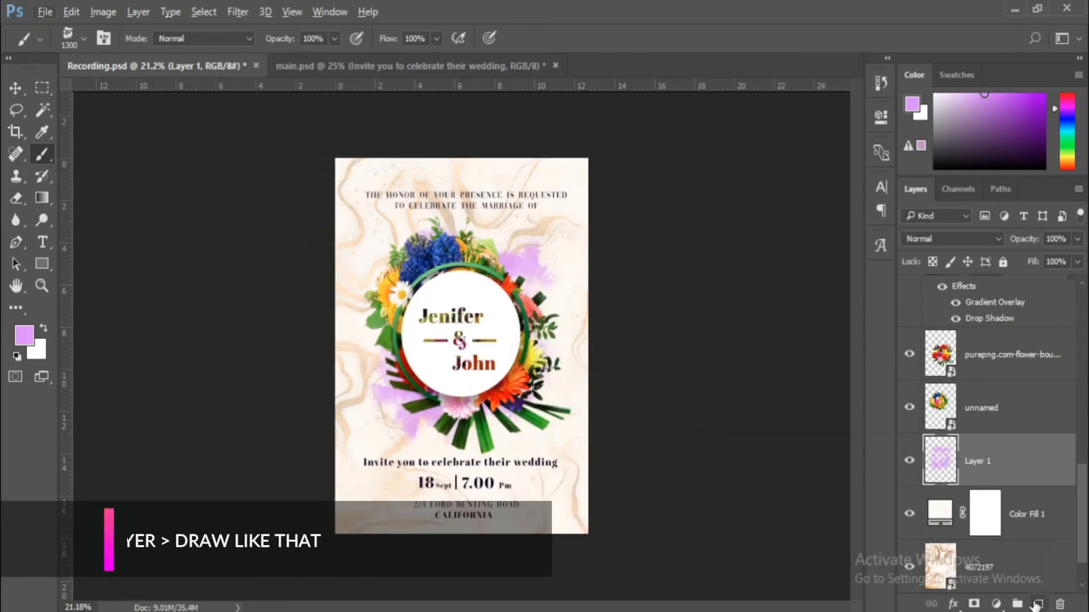
Add a new layer above Layer 1 and stamp a different 900 px splatter in light purple behind the flowers.
click(1037, 605)
right_click(462, 317)
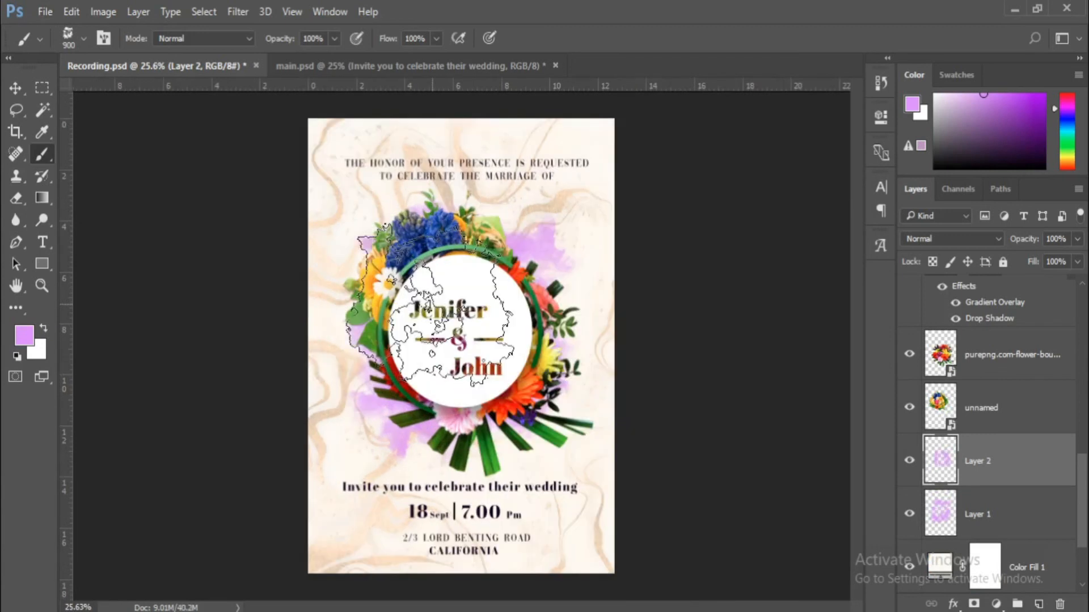
click(432, 305)
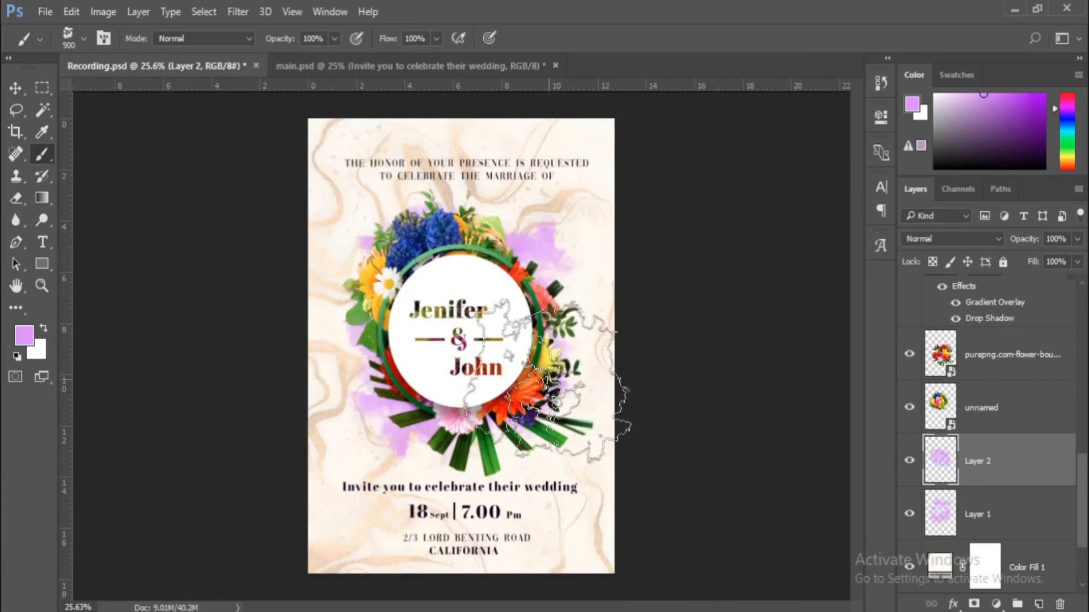
scroll(655, 401, down, 2)
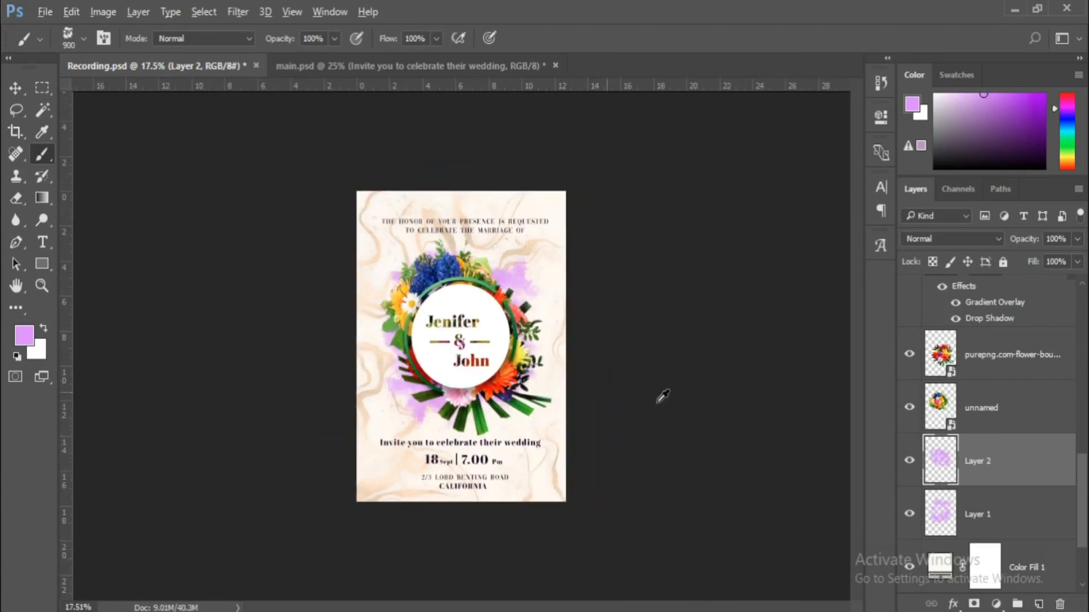
click(15, 88)
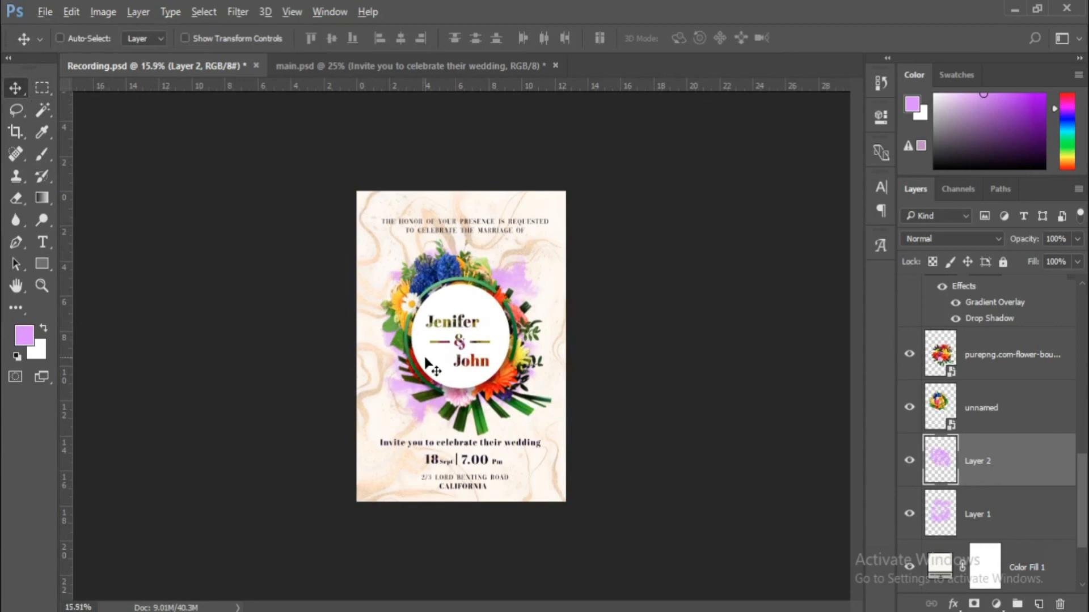